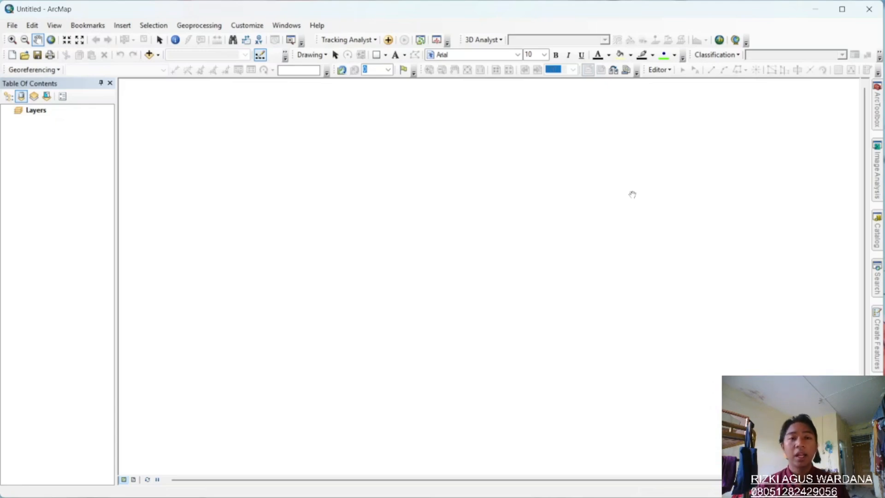
# Step: Add the shapefile IdKABU_2010.shp from the SHP Indo folder to the map
pyautogui.click(158, 55)
pyautogui.click(166, 64)
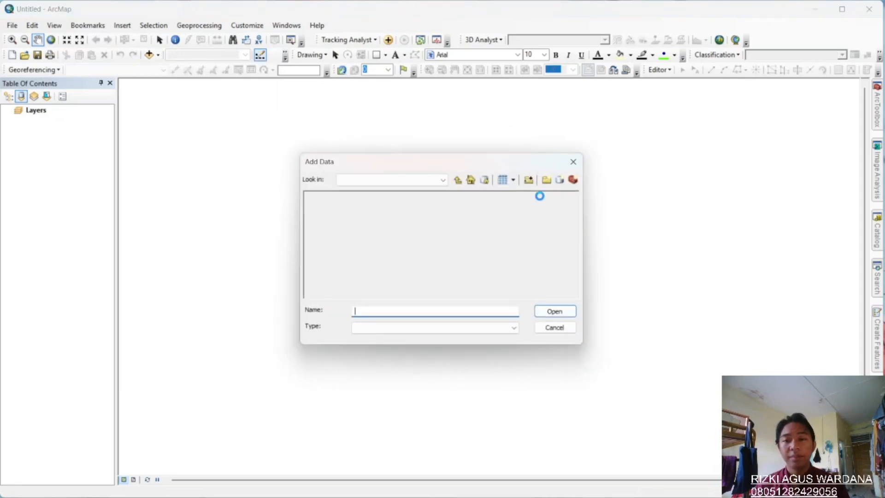
pyautogui.click(342, 197)
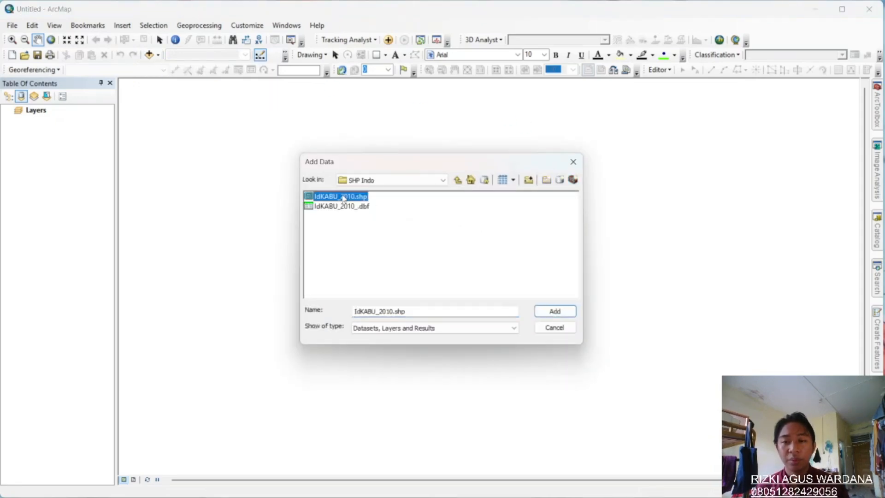
pyautogui.click(563, 315)
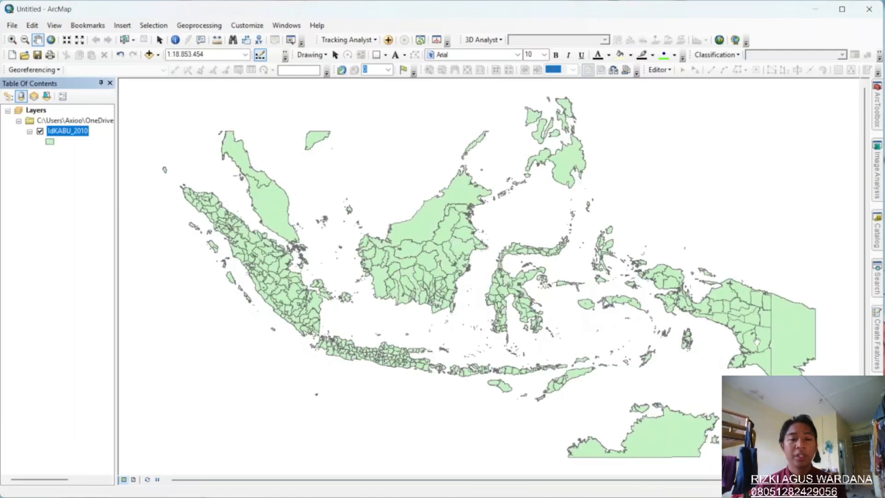
# Step: Open the attribute table of the IdKABU_2010 layer
pyautogui.click(12, 39)
pyautogui.moveTo(720, 260); pyautogui.dragTo(783, 331)
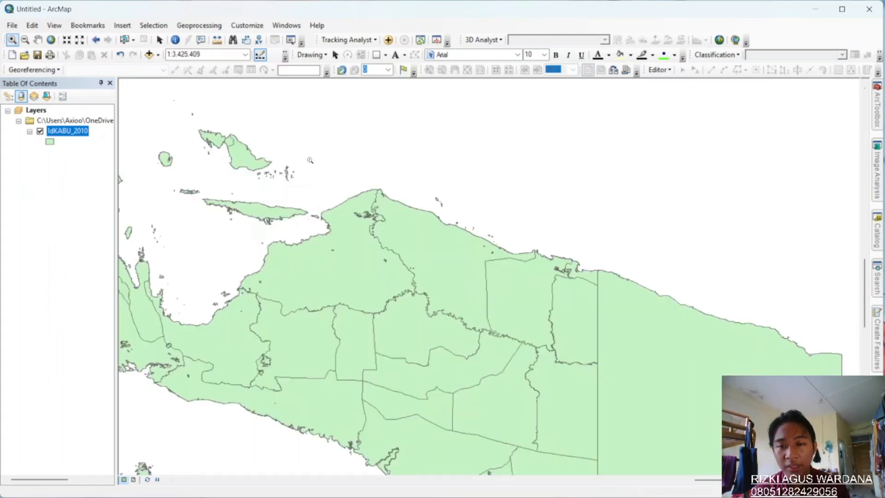
pyautogui.moveTo(310, 160); pyautogui.dragTo(623, 386)
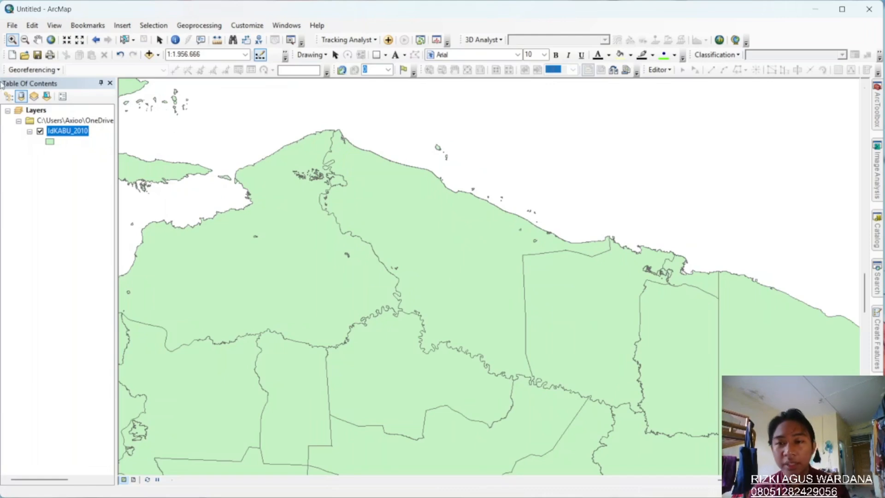
pyautogui.rightClick(65, 133)
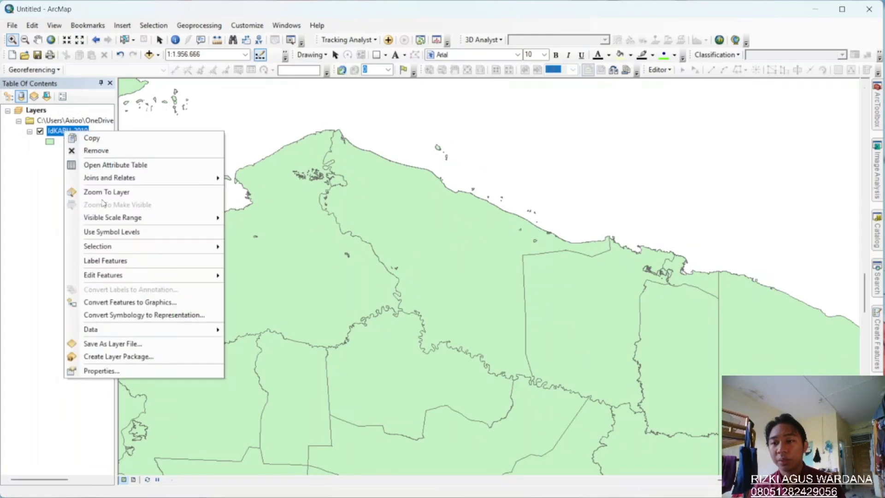
pyautogui.click(104, 164)
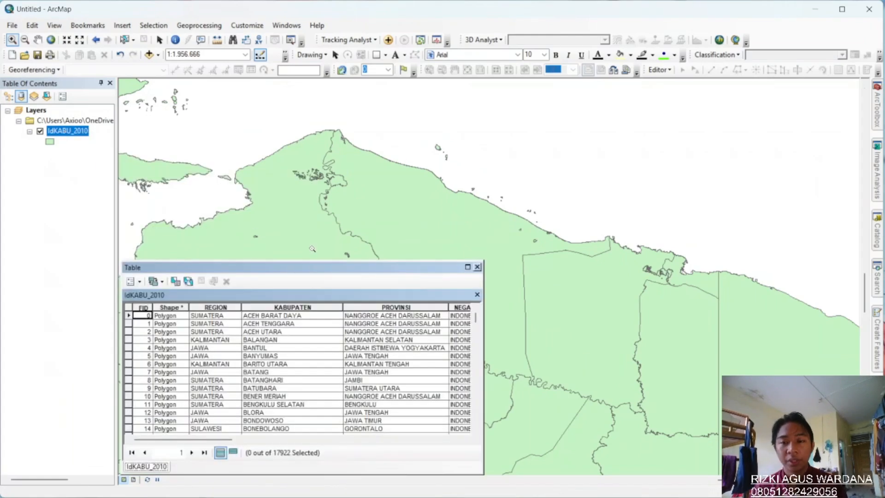
# Step: Select the IdKABU_2010 records by attributes with the clause "PROVINSI" = 'PAPUA'
pyautogui.click(134, 285)
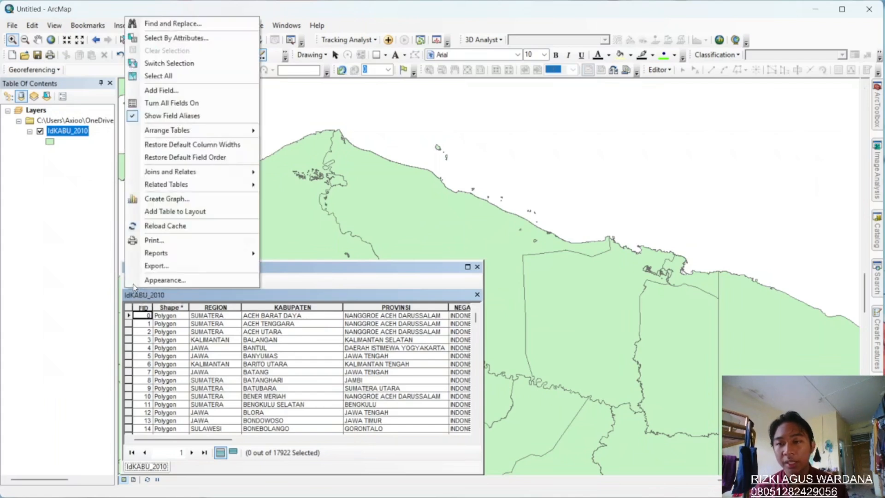
pyautogui.click(222, 41)
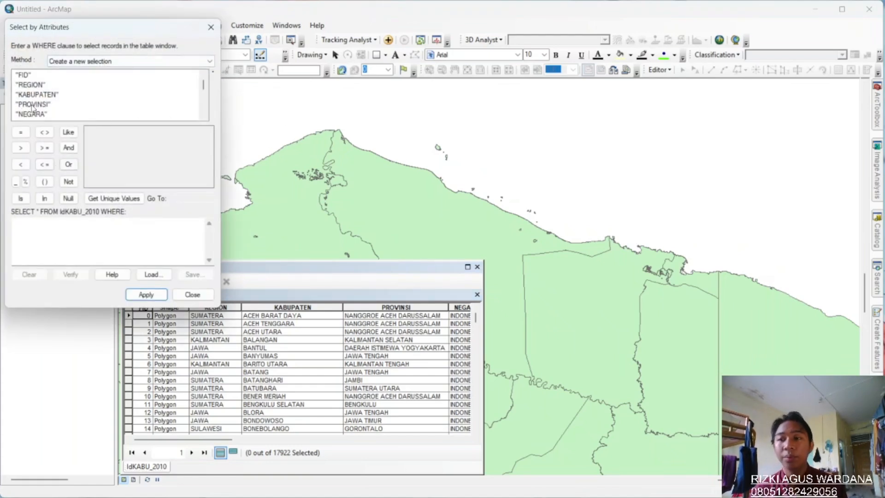
pyautogui.doubleClick(33, 106)
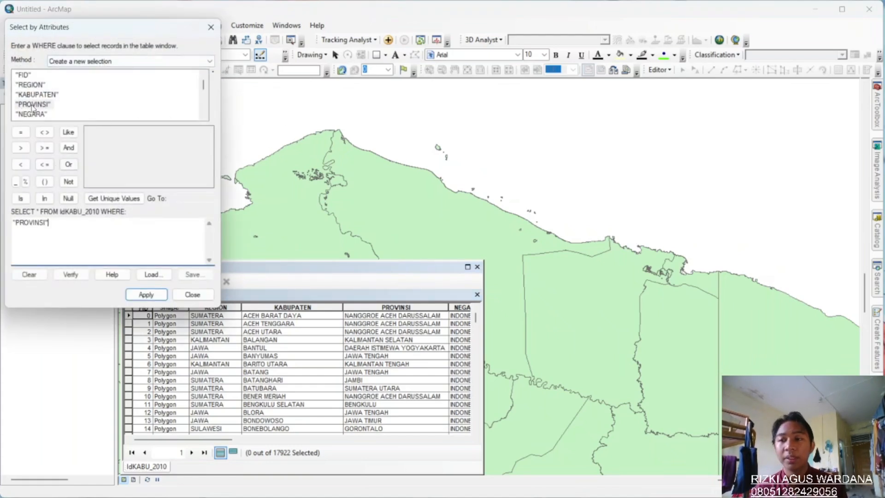
pyautogui.click(22, 133)
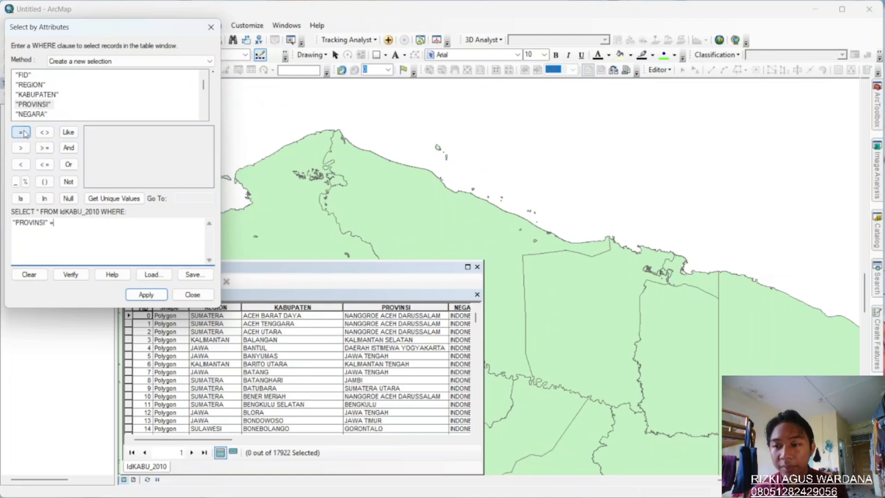
pyautogui.click(128, 199)
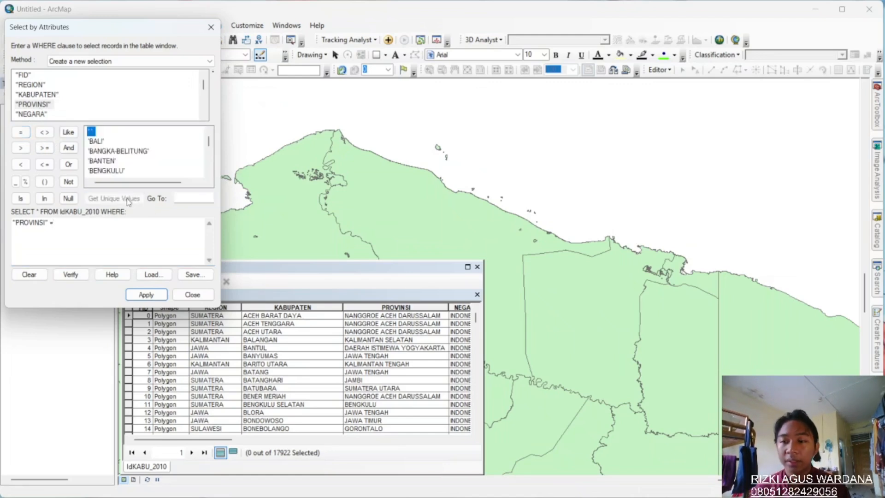
pyautogui.scroll(-10, 154, 158)
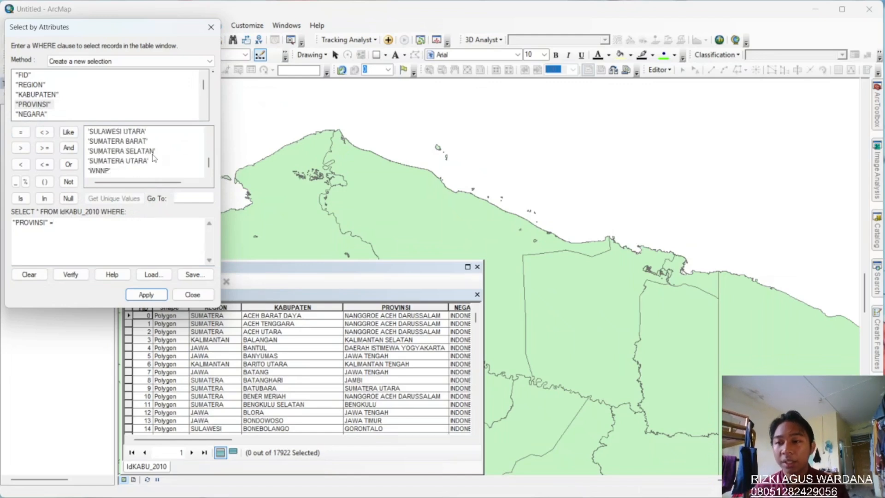
pyautogui.scroll(3, 154, 158)
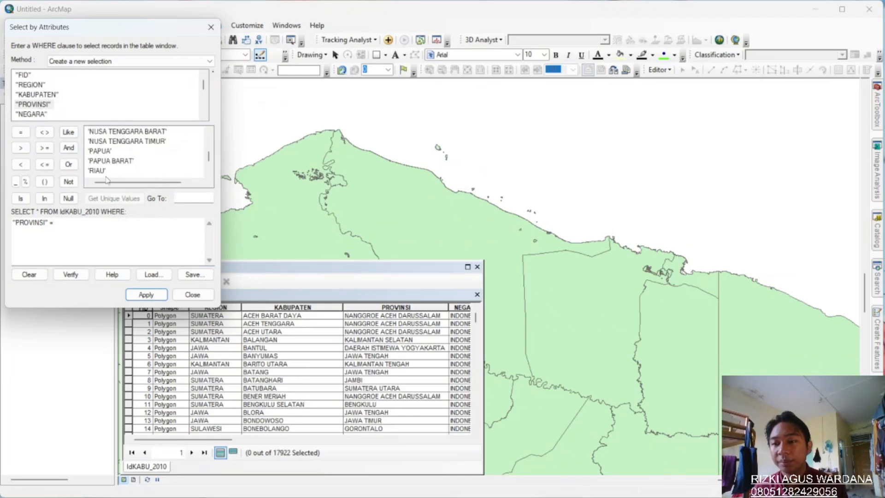
pyautogui.doubleClick(105, 152)
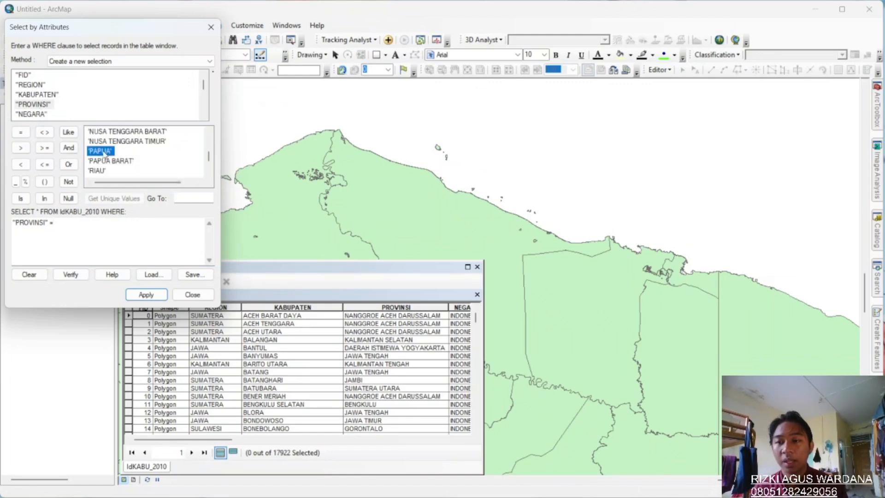
pyautogui.click(147, 295)
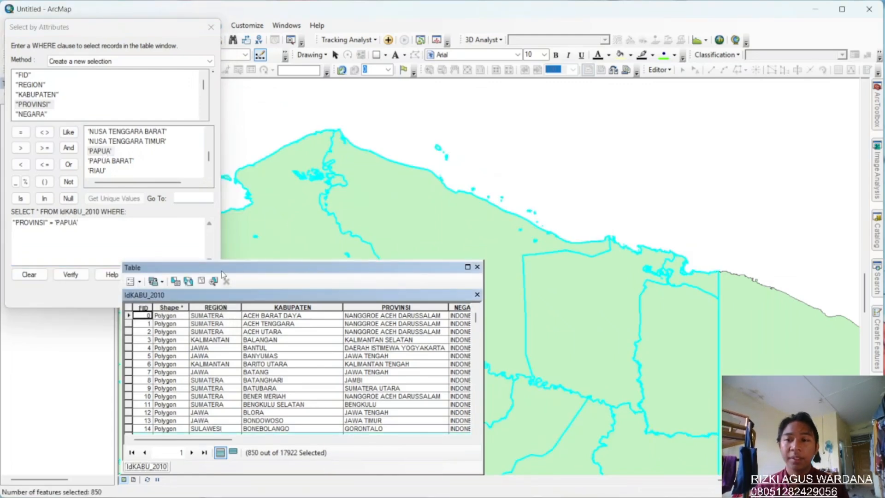
pyautogui.click(210, 28)
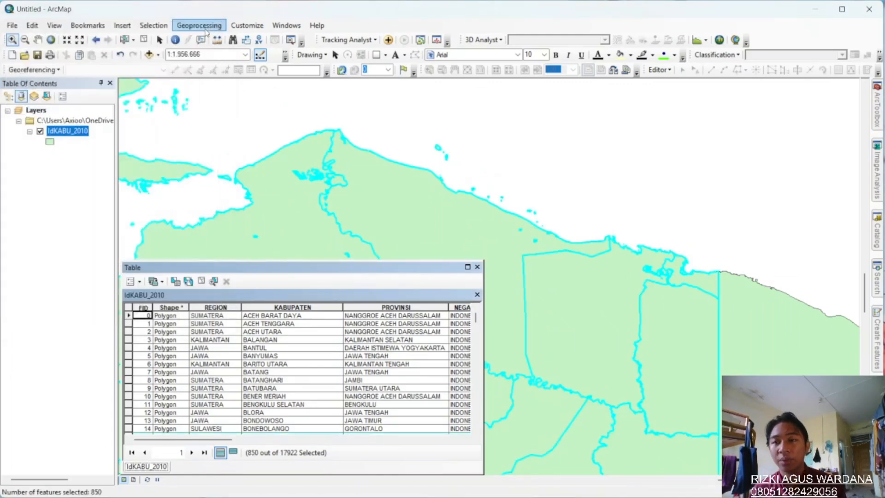
# Step: Set up a data export of the selected IdKABU_2010 features and name the output shapefile PAPUA.shp
pyautogui.rightClick(66, 135)
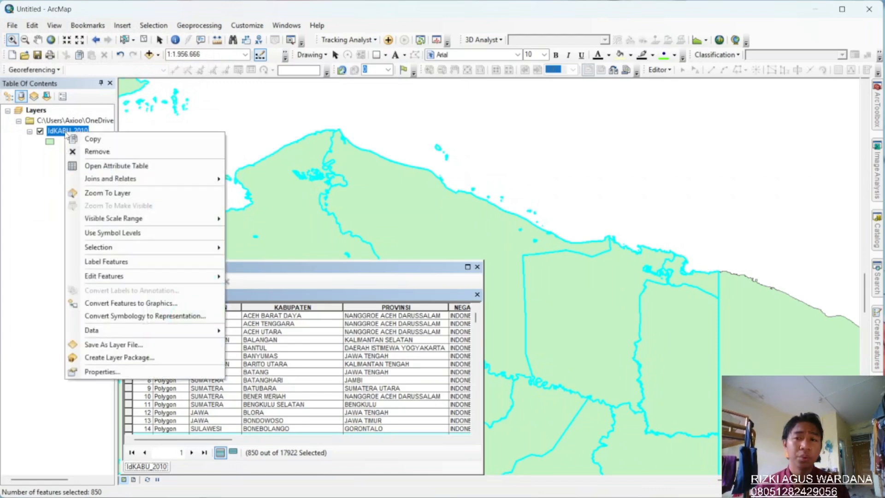
pyautogui.moveTo(112, 332)
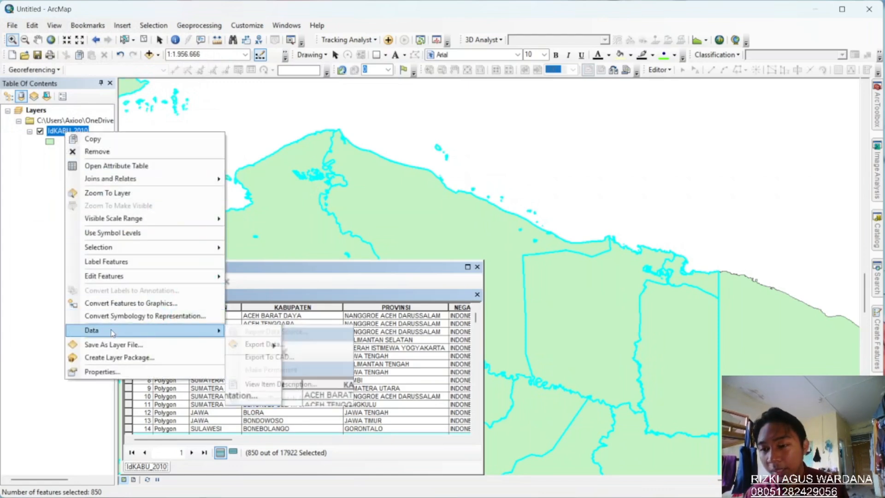
pyautogui.click(286, 344)
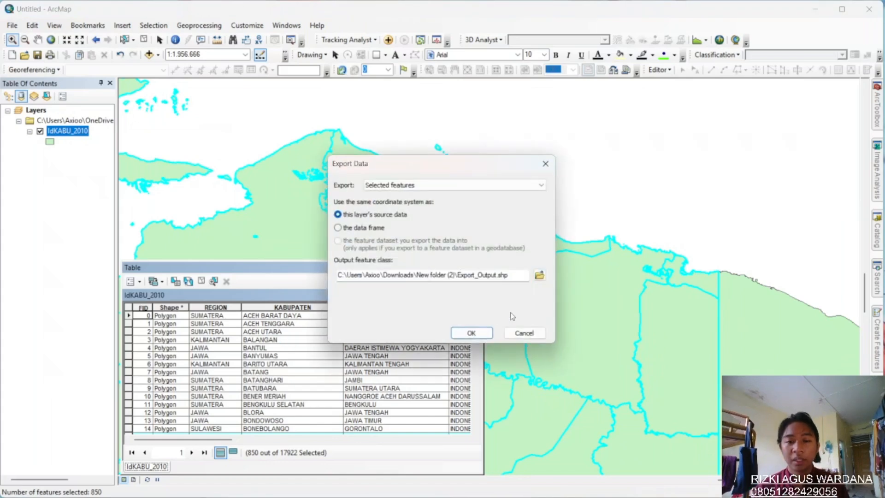
pyautogui.click(539, 275)
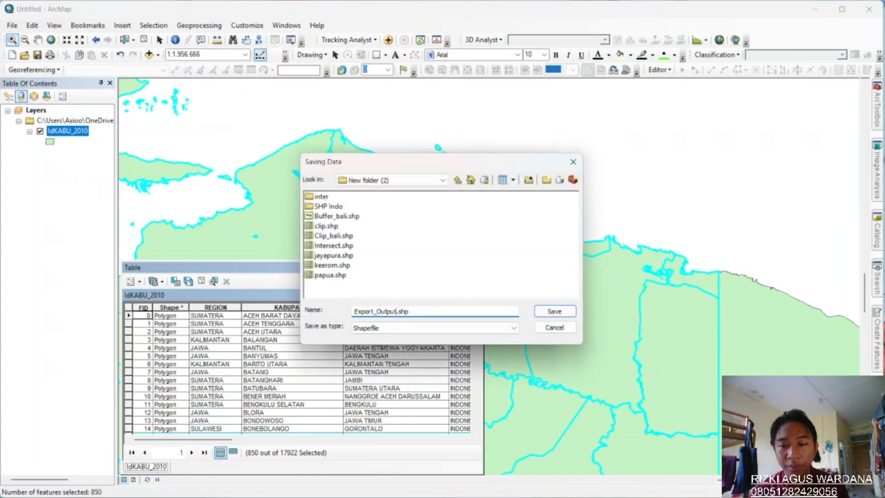
pyautogui.press('BackSpace')
pyautogui.press('BackSpace')
pyautogui.press('BackSpace')
pyautogui.press('BackSpace')
pyautogui.press('BackSpace')
pyautogui.press('BackSpace')
pyautogui.press('BackSpace')
pyautogui.press('BackSpace')
pyautogui.press('BackSpace')
pyautogui.press('BackSpace')
pyautogui.press('BackSpace')
pyautogui.press('BackSpace')
pyautogui.press('BackSpace')
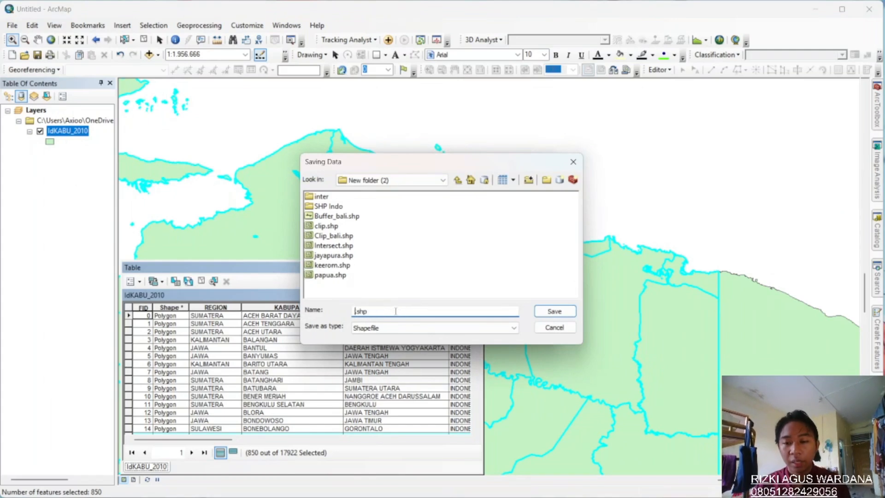
pyautogui.write('papus')
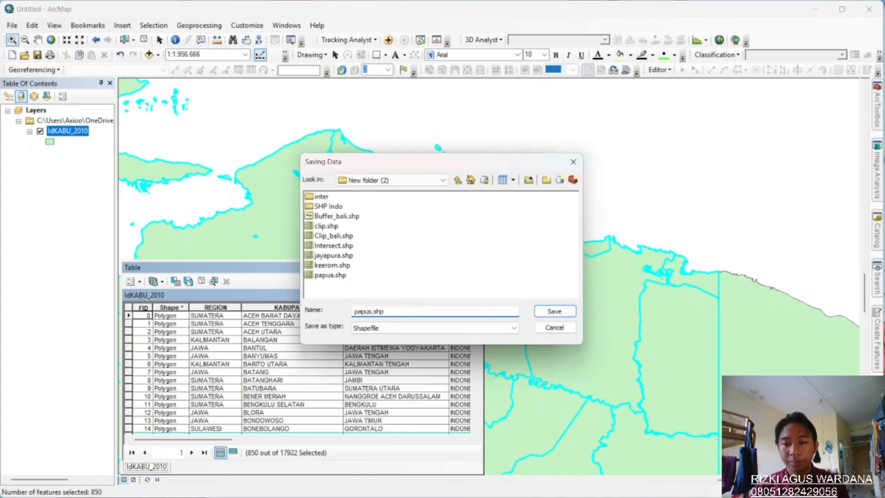
pyautogui.write('a')
pyautogui.press('BackSpace')
pyautogui.press('BackSpace')
pyautogui.press('BackSpace')
pyautogui.press('BackSpace')
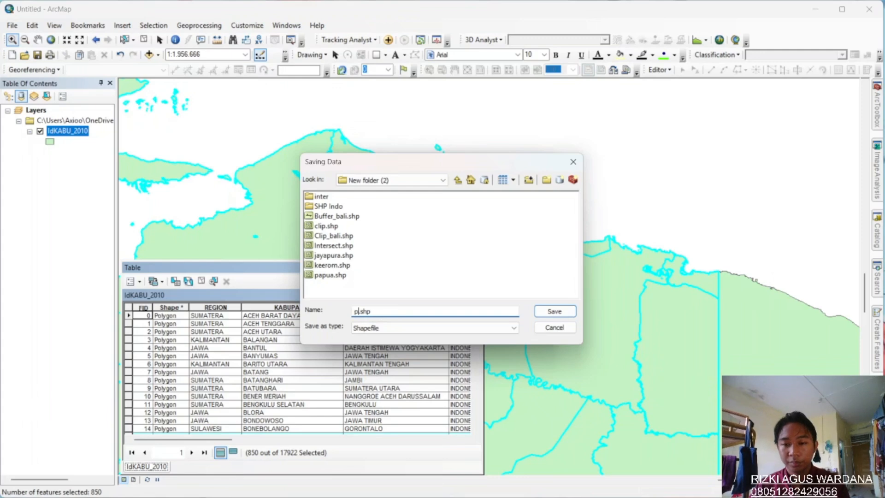
pyautogui.write('APUA')
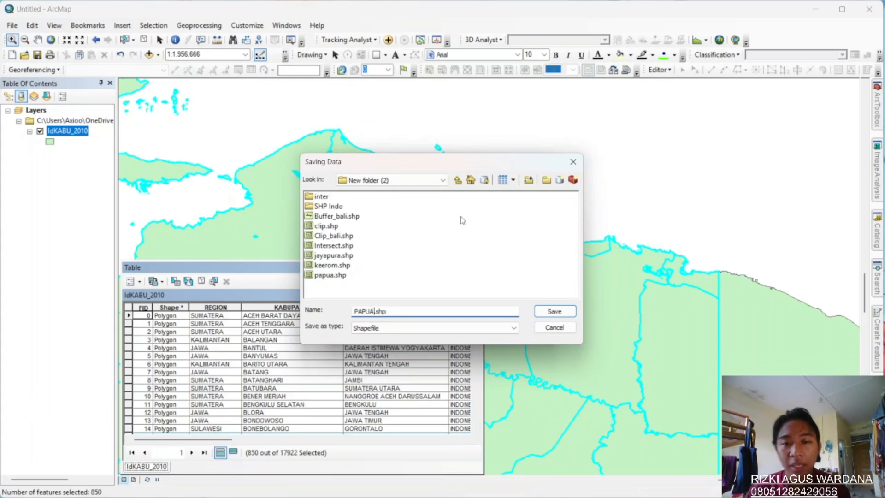
# Step: Save the PAPUA.shp export in the "New folder" directory under Downloads and add it to the map as a layer
pyautogui.click(458, 180)
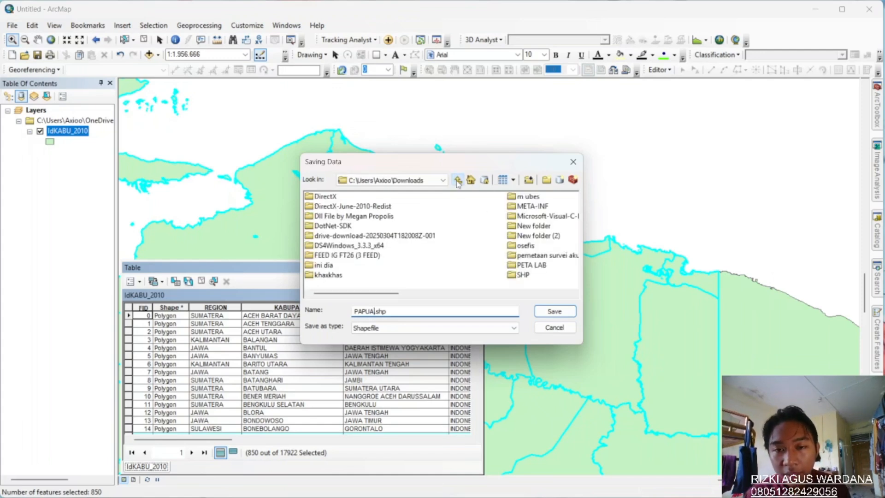
pyautogui.doubleClick(530, 226)
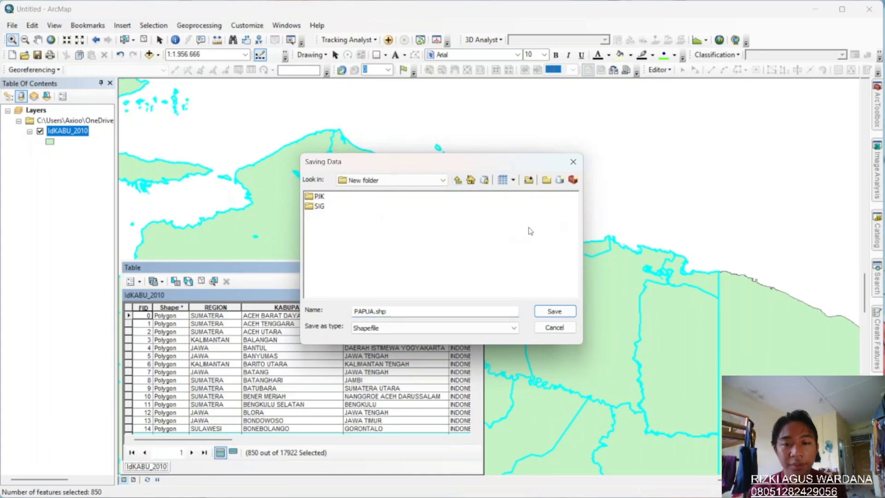
pyautogui.click(552, 311)
pyautogui.click(471, 333)
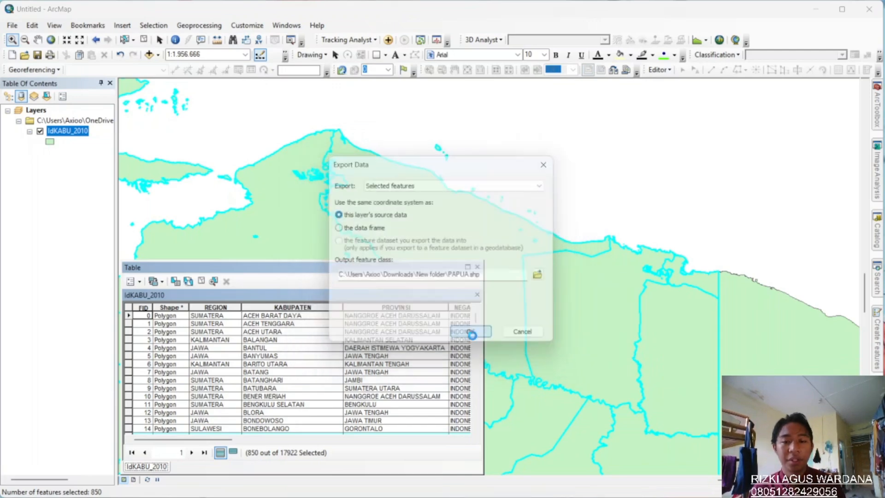
pyautogui.click(484, 298)
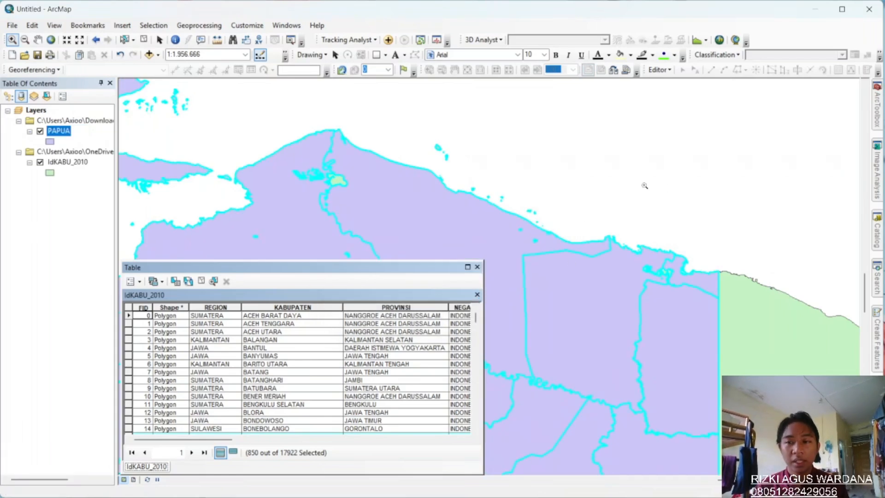
pyautogui.click(576, 168)
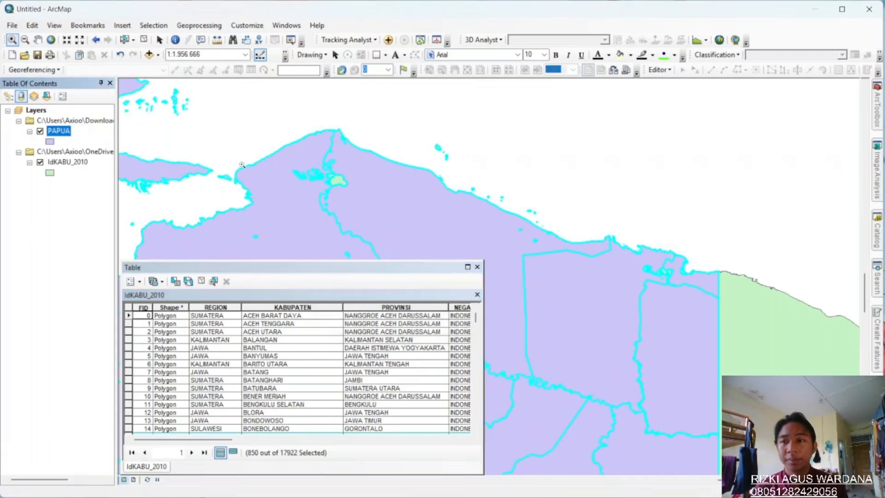
# Step: Hide the IdKABU_2010 layer so that only the PAPUA layer is displayed
pyautogui.click(38, 39)
pyautogui.moveTo(528, 213); pyautogui.dragTo(778, 12)
pyautogui.moveTo(708, 148); pyautogui.dragTo(473, 225)
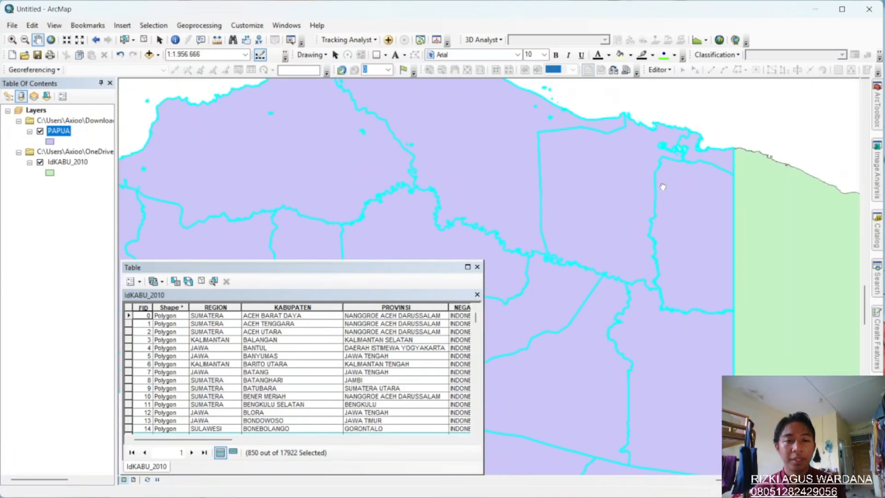
pyautogui.moveTo(663, 186); pyautogui.dragTo(581, 186)
pyautogui.click(42, 166)
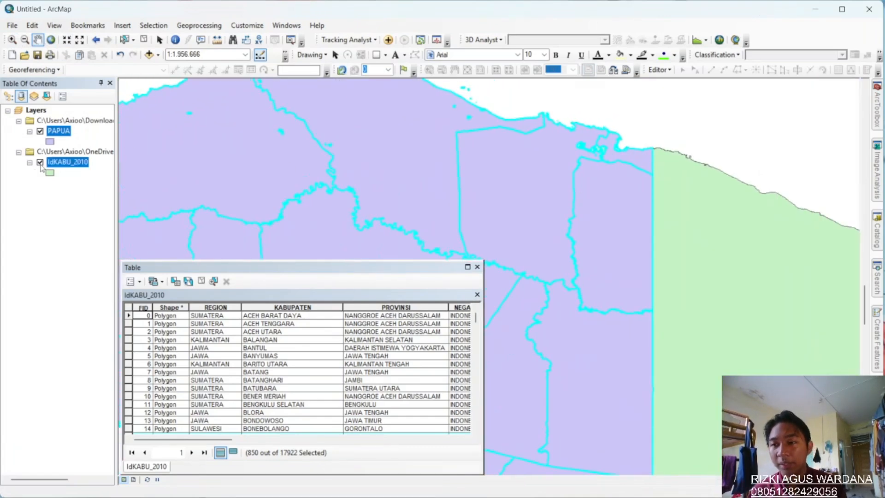
pyautogui.click(40, 162)
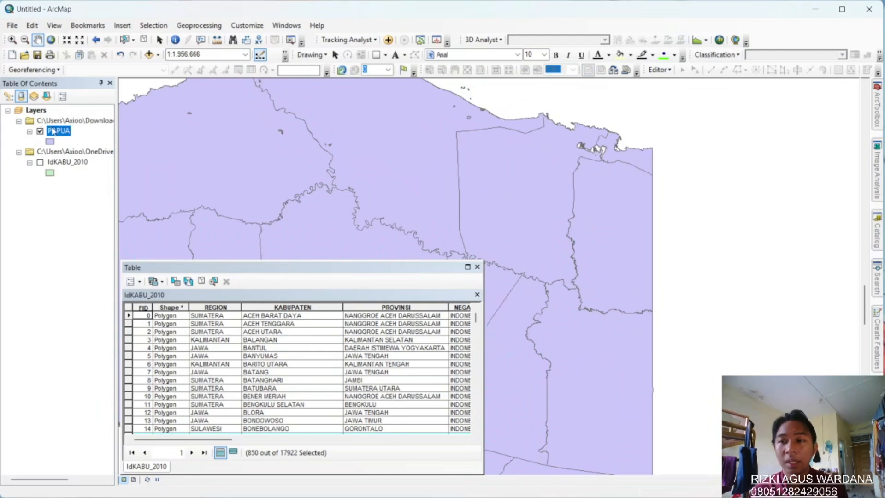
# Step: Open the PAPUA attribute table and select its records by attributes with the clause "KABUPATEN" = 'JAYAPURA'
pyautogui.rightClick(53, 131)
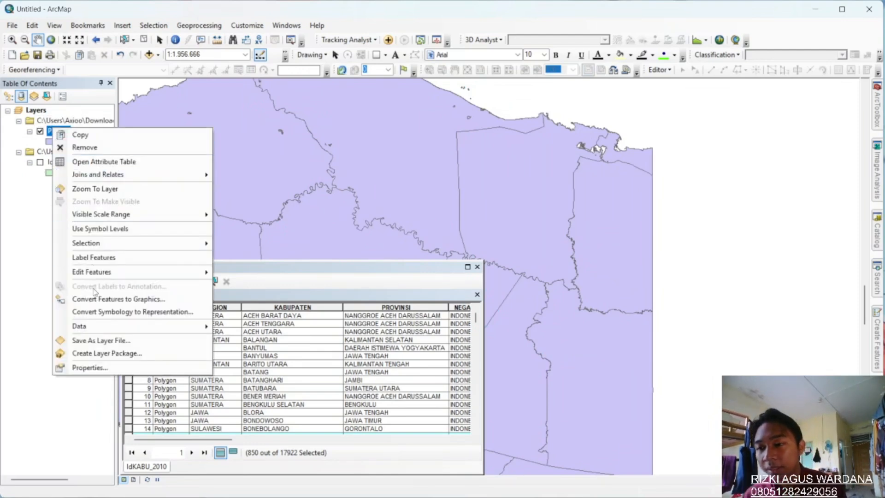
pyautogui.click(108, 161)
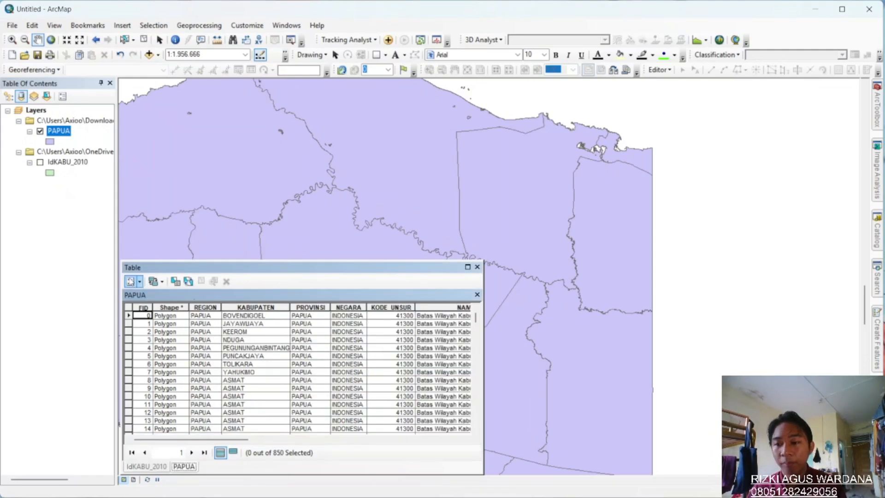
pyautogui.click(133, 281)
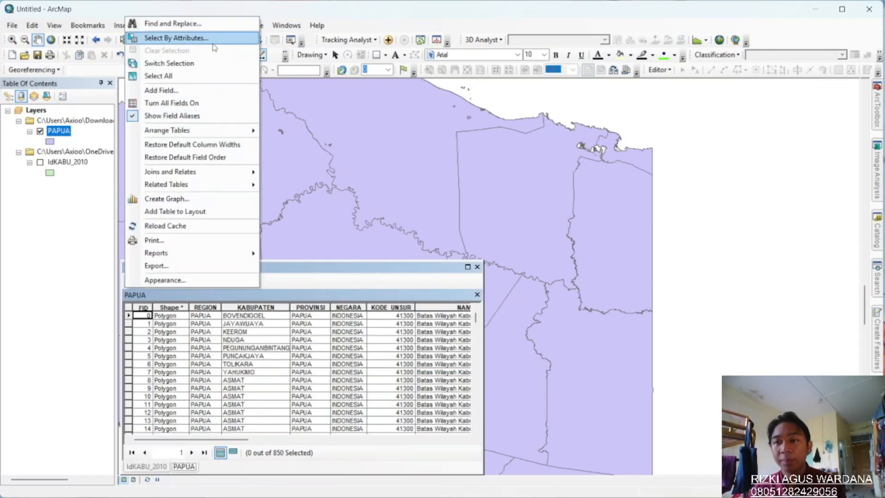
pyautogui.click(198, 38)
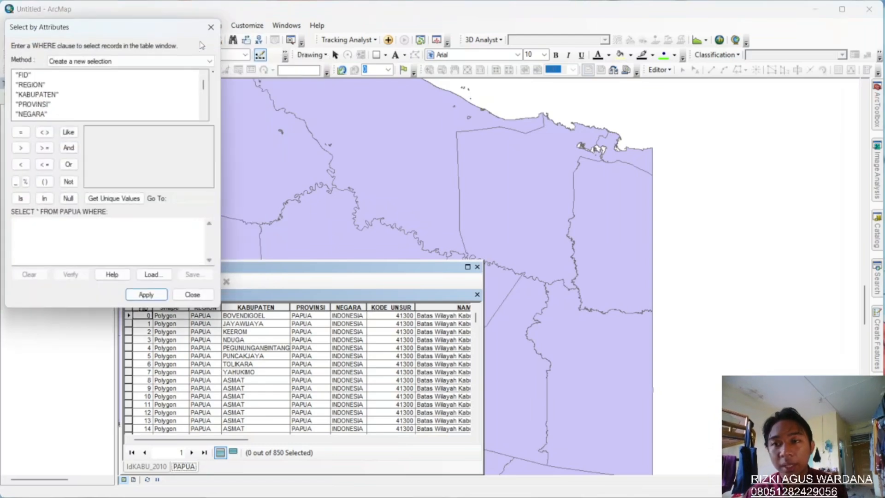
pyautogui.doubleClick(40, 95)
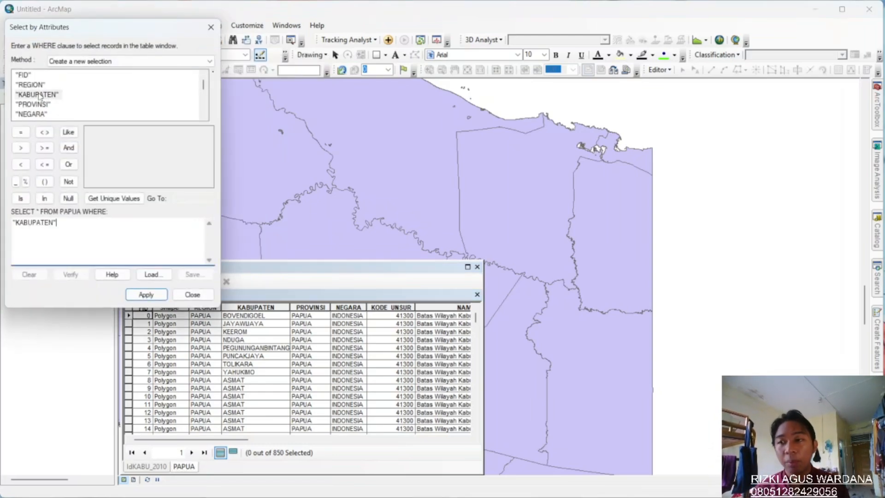
pyautogui.click(21, 132)
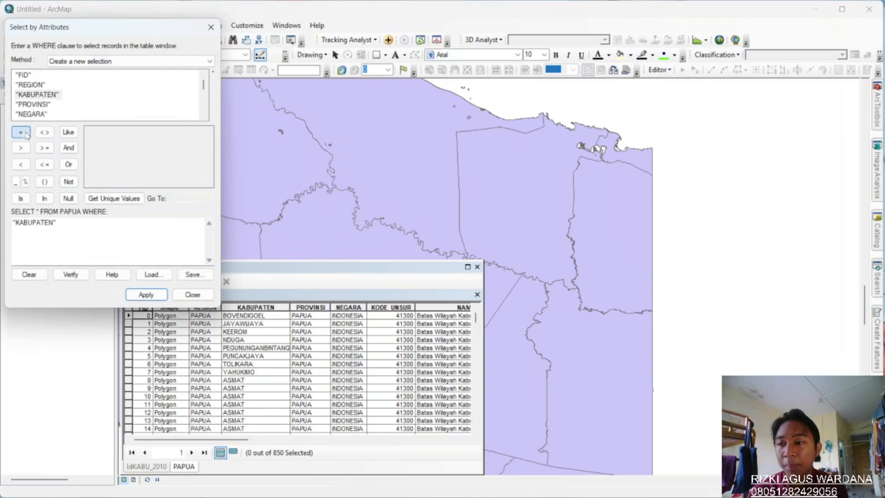
pyautogui.click(103, 199)
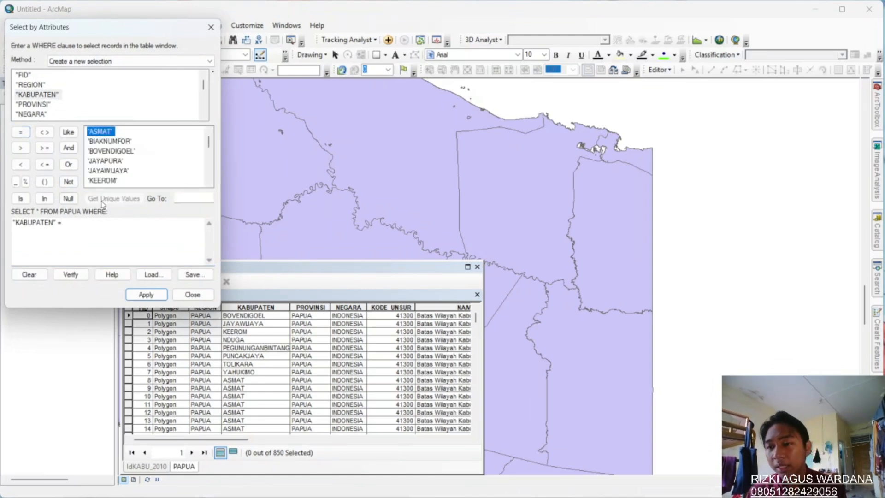
pyautogui.scroll(-1, 136, 173)
pyautogui.scroll(1, 136, 174)
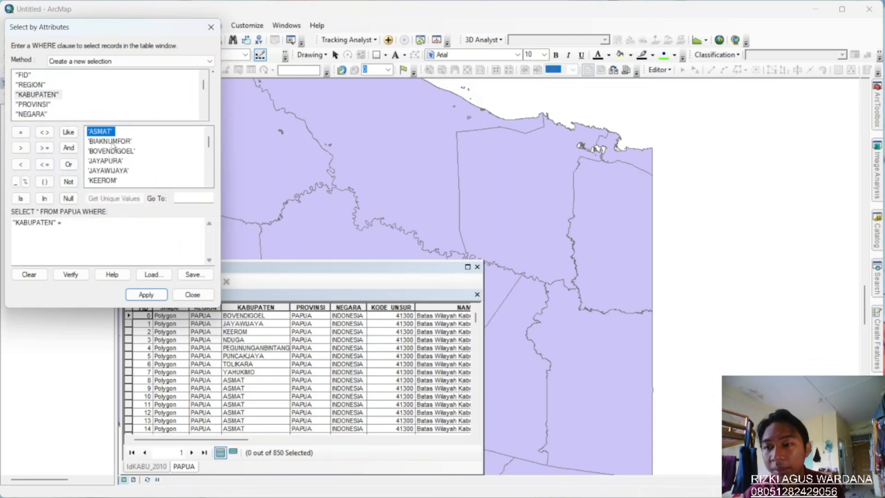
pyautogui.doubleClick(105, 160)
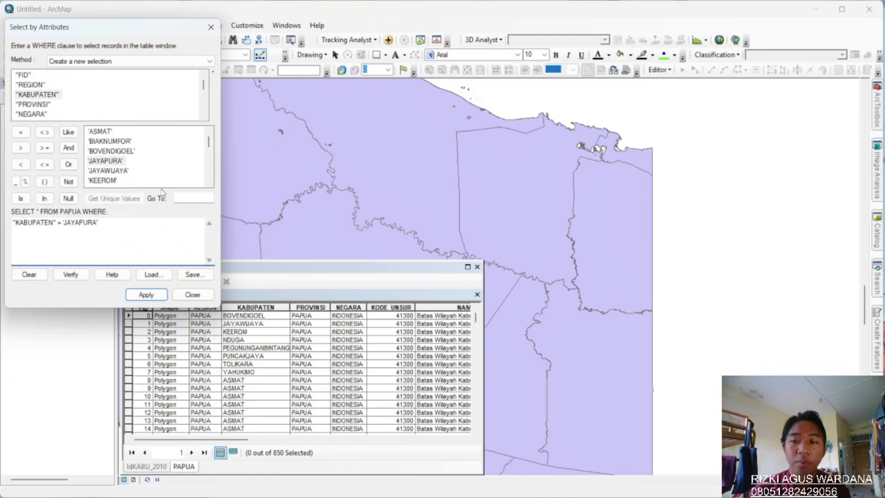
pyautogui.click(146, 294)
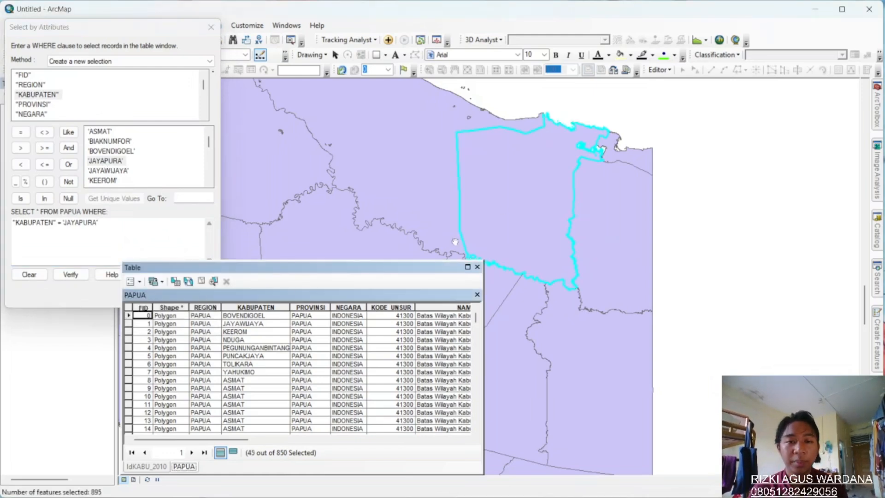
pyautogui.click(210, 27)
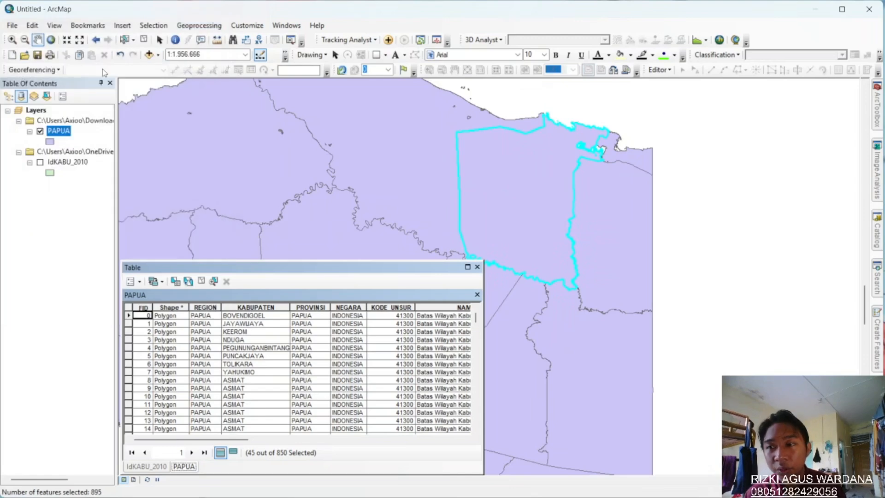
# Step: Export the selected PAPUA features as jAYAPURA.shp in the "New folder" directory and add the shapefile to the map as a layer
pyautogui.rightClick(66, 129)
pyautogui.moveTo(105, 329)
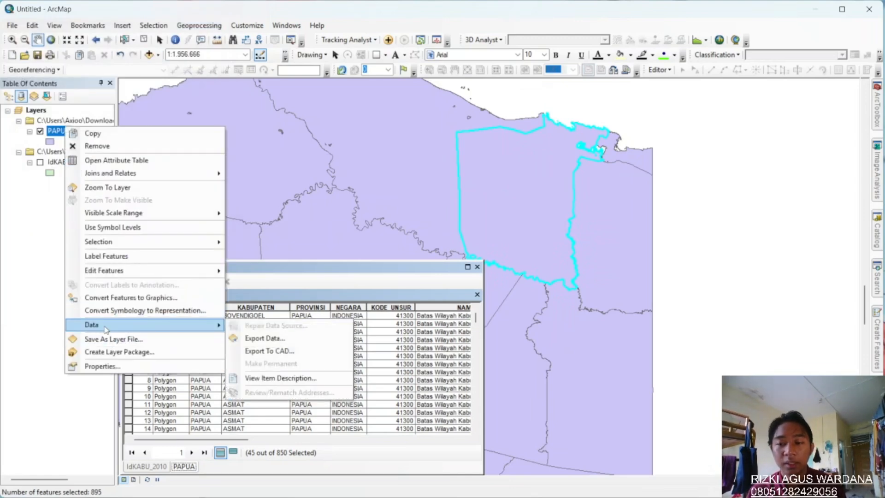
pyautogui.click(239, 338)
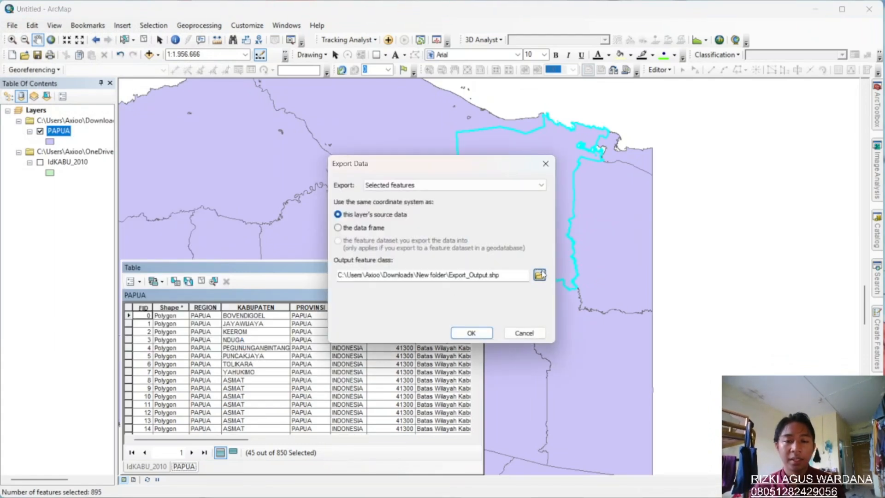
pyautogui.click(539, 275)
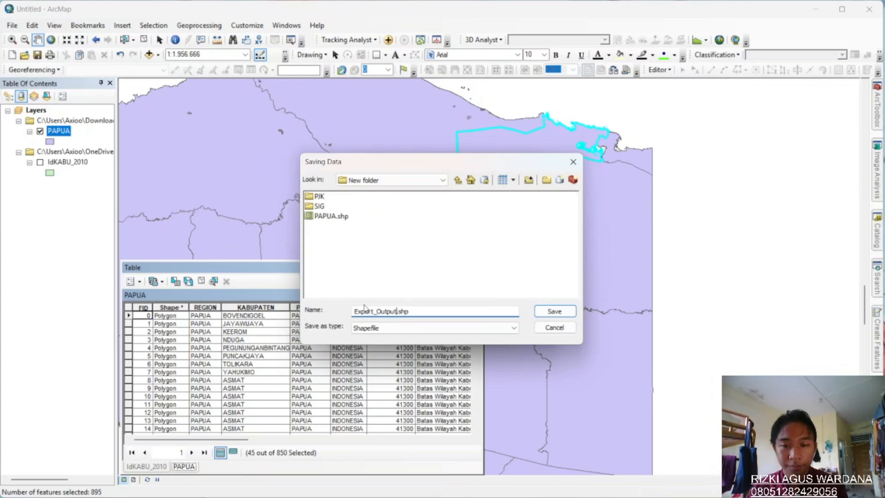
pyautogui.doubleClick(364, 310)
pyautogui.write('JAYA')
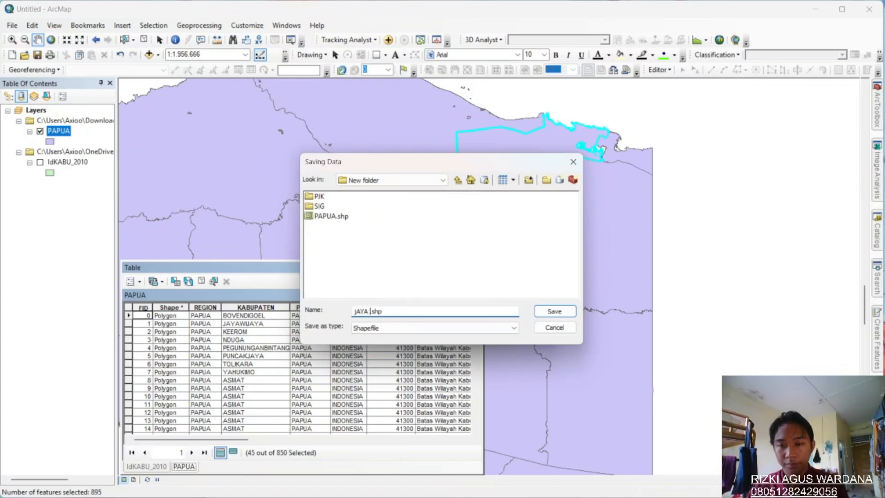
pyautogui.press('BackSpace')
pyautogui.write('PURA')
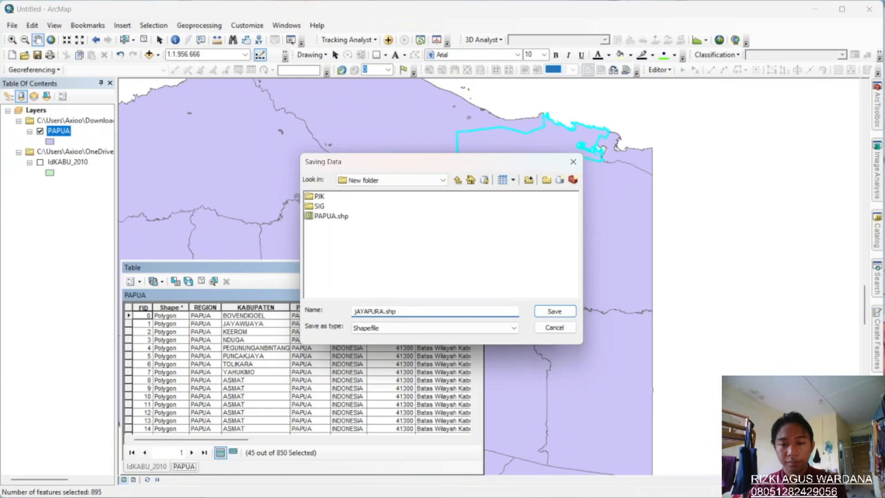
pyautogui.click(552, 310)
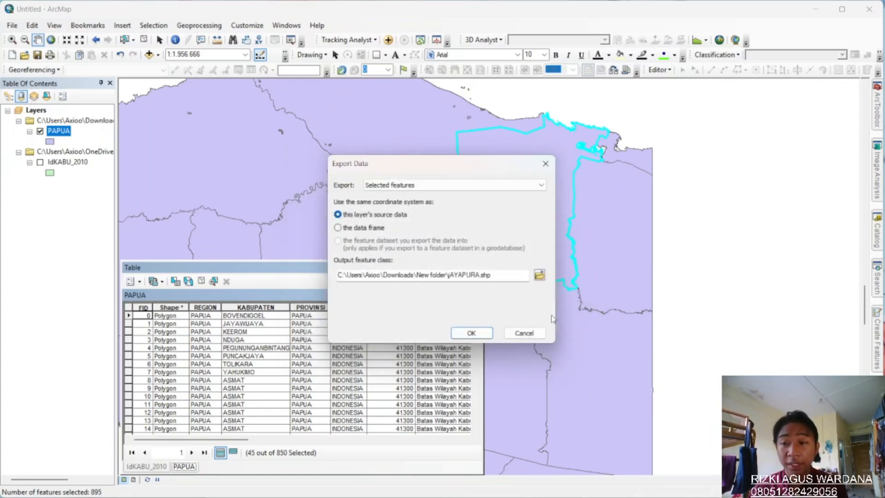
pyautogui.click(471, 333)
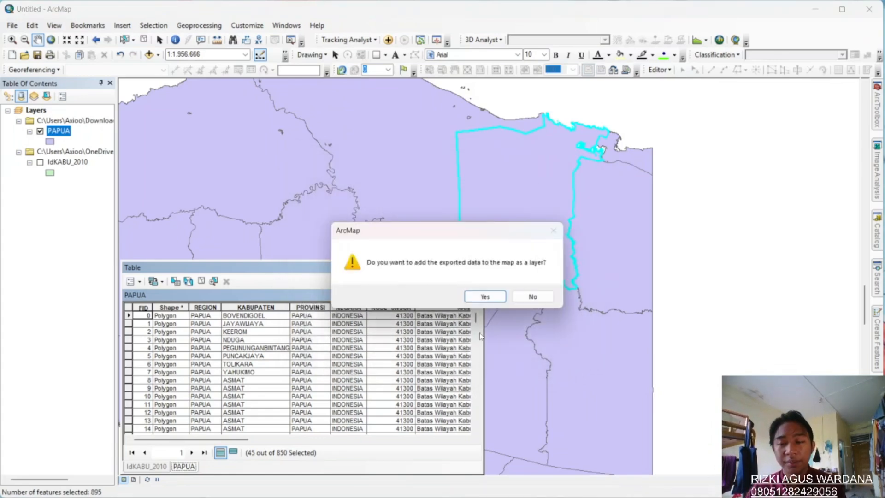
pyautogui.click(477, 298)
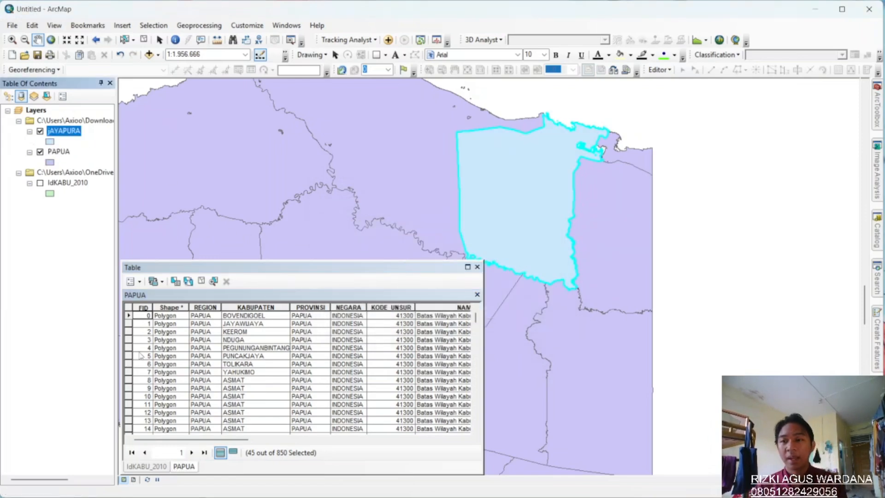
# Step: Open a new attribute selection on the PAPUA table and remove the 'JAYAPURA' value from its WHERE clause
pyautogui.rightClick(51, 153)
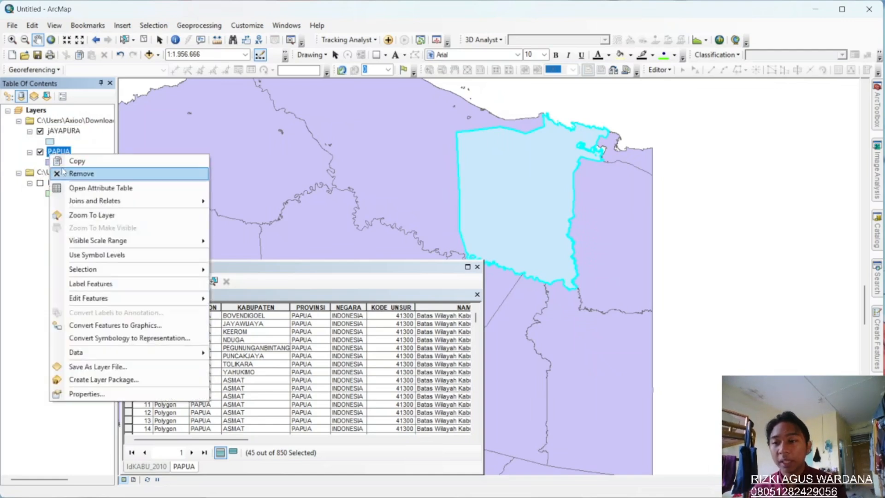
pyautogui.click(77, 186)
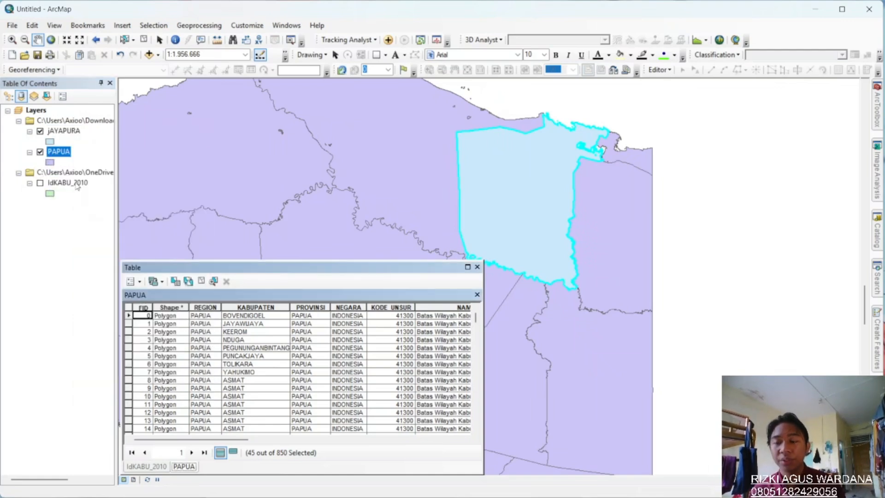
pyautogui.click(131, 281)
pyautogui.click(218, 38)
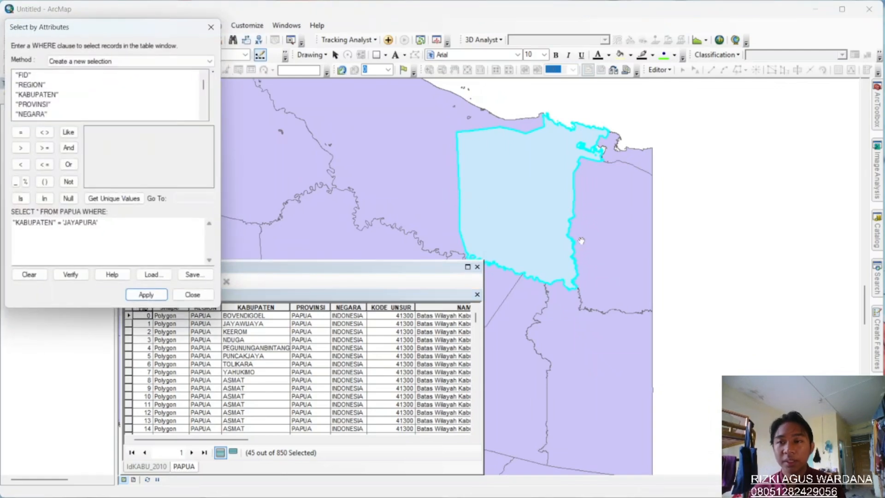
pyautogui.moveTo(98, 222); pyautogui.dragTo(66, 223)
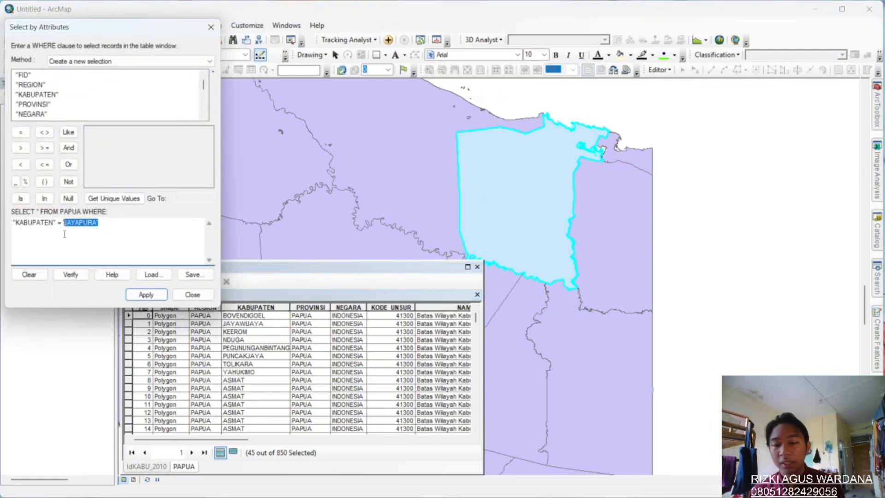
pyautogui.press('BackSpace')
pyautogui.click(94, 199)
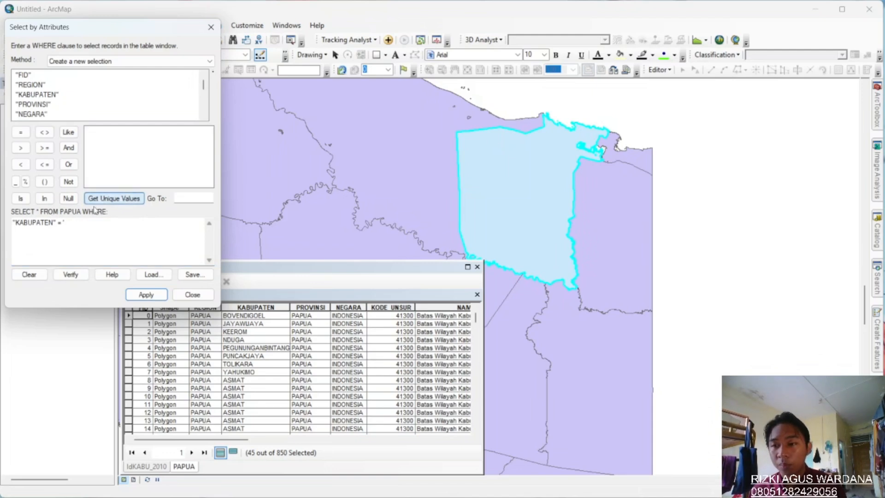
pyautogui.click(88, 227)
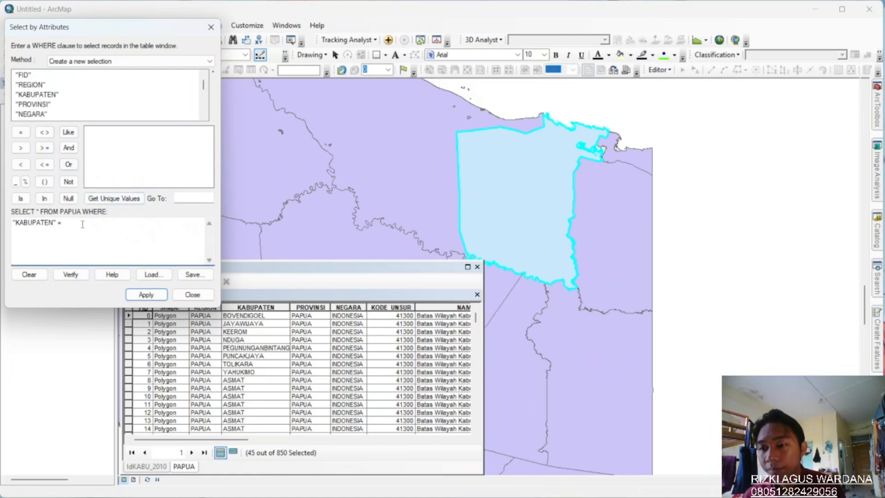
# Step: Rebuild the WHERE clause as "KABUPATEN" = 'KEEROM' and apply it to select the matching PAPUA record
pyautogui.moveTo(83, 225); pyautogui.dragTo(14, 223)
pyautogui.doubleClick(45, 96)
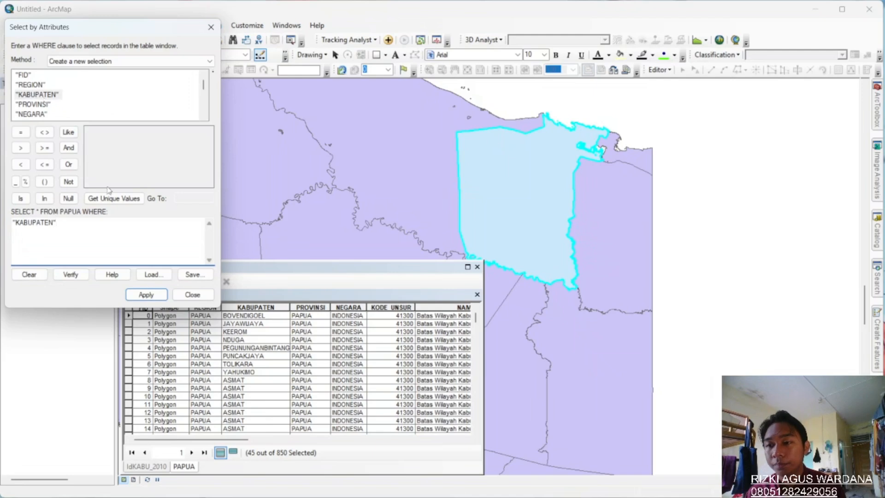
pyautogui.click(21, 132)
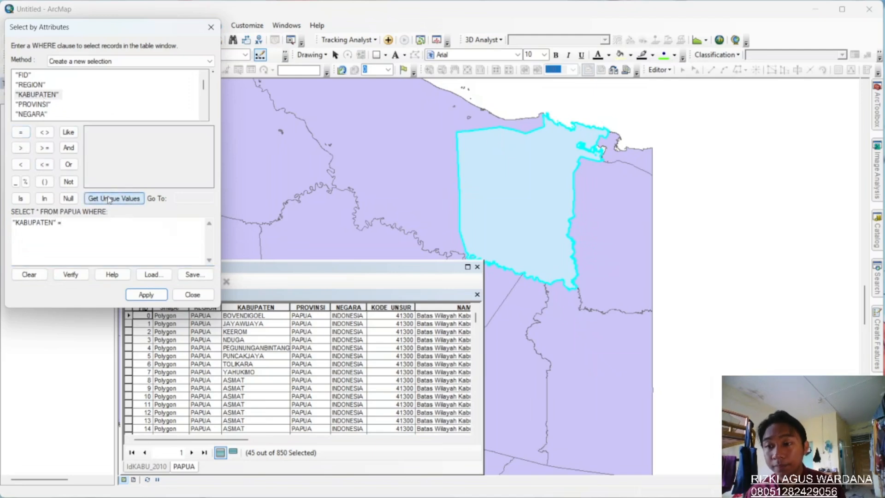
pyautogui.click(108, 200)
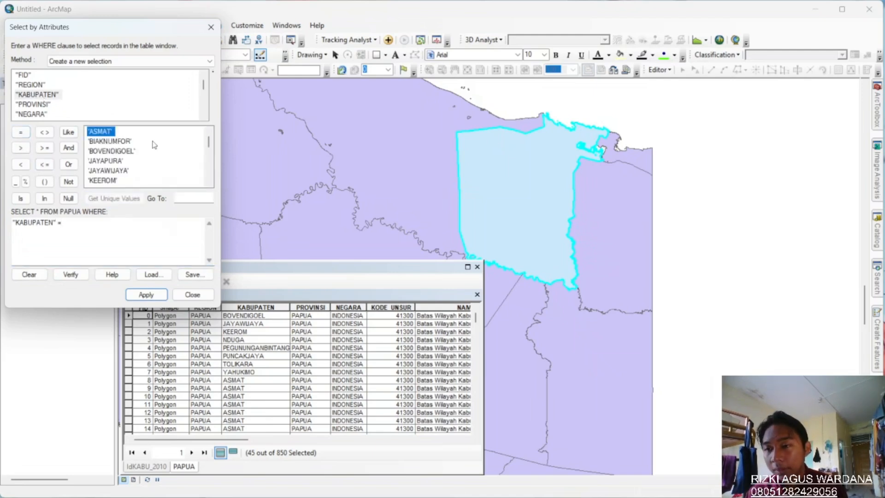
pyautogui.doubleClick(102, 180)
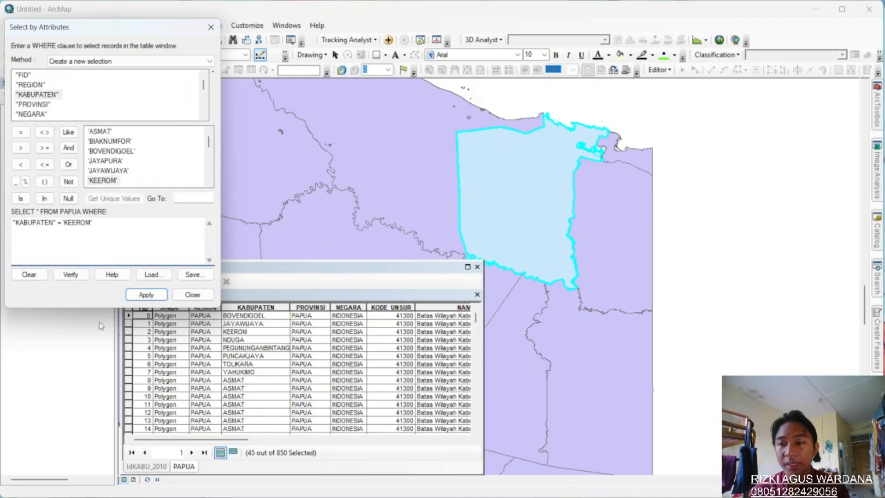
pyautogui.click(152, 295)
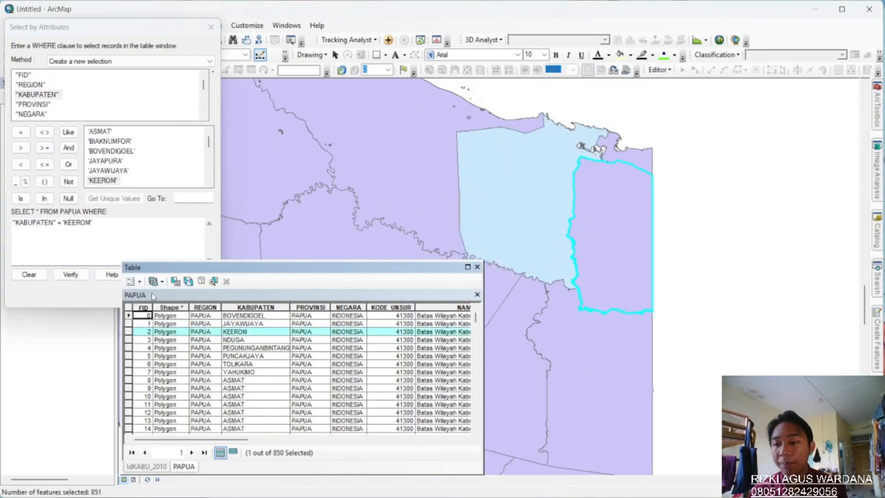
pyautogui.click(227, 292)
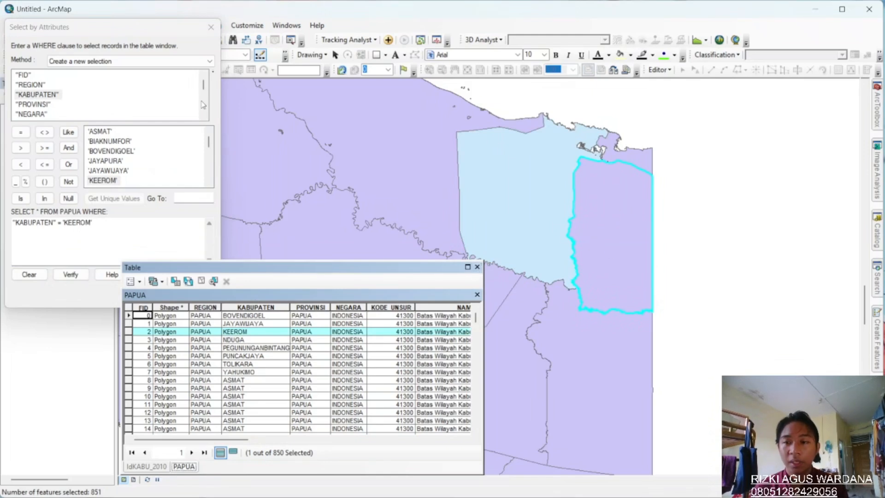
pyautogui.click(139, 227)
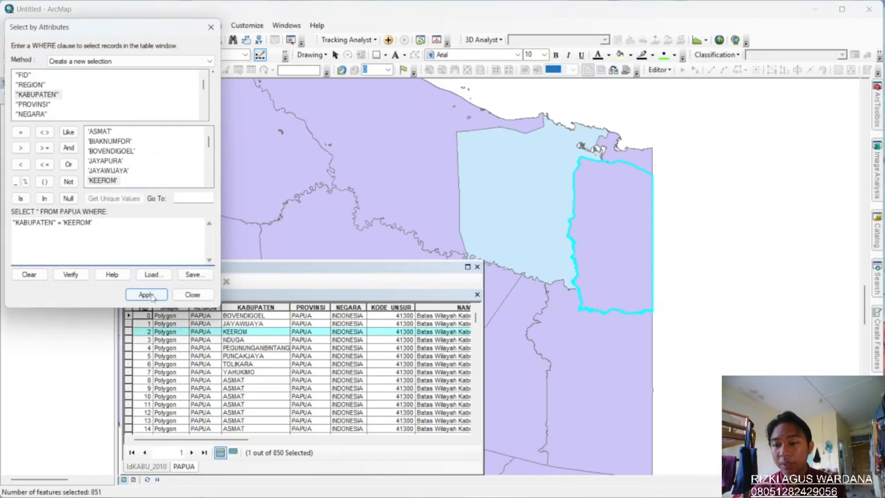
pyautogui.click(210, 27)
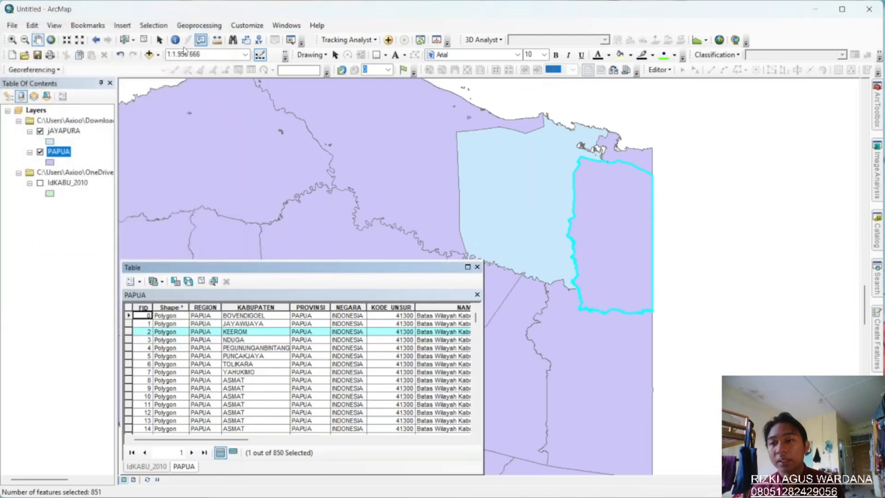
# Step: Export the selected PAPUA feature as KEEROM.shp in "New folder", add it to the map as a layer, and close the attribute table
pyautogui.rightClick(53, 153)
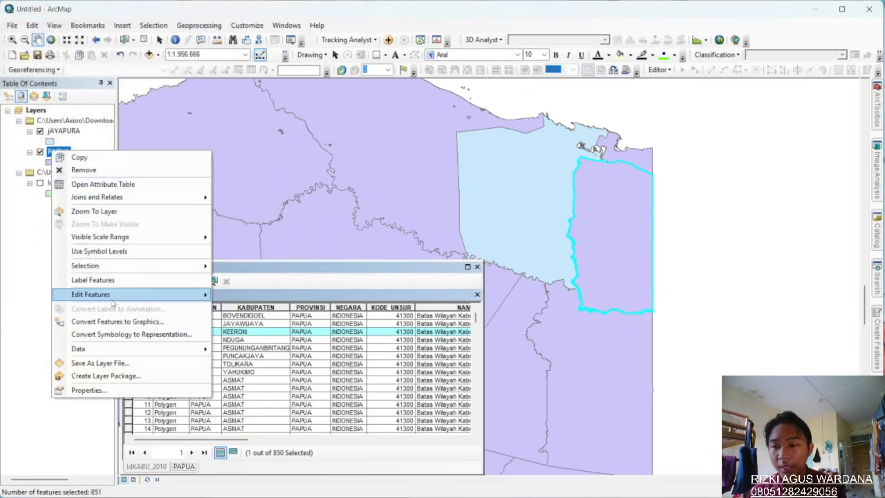
pyautogui.moveTo(99, 348)
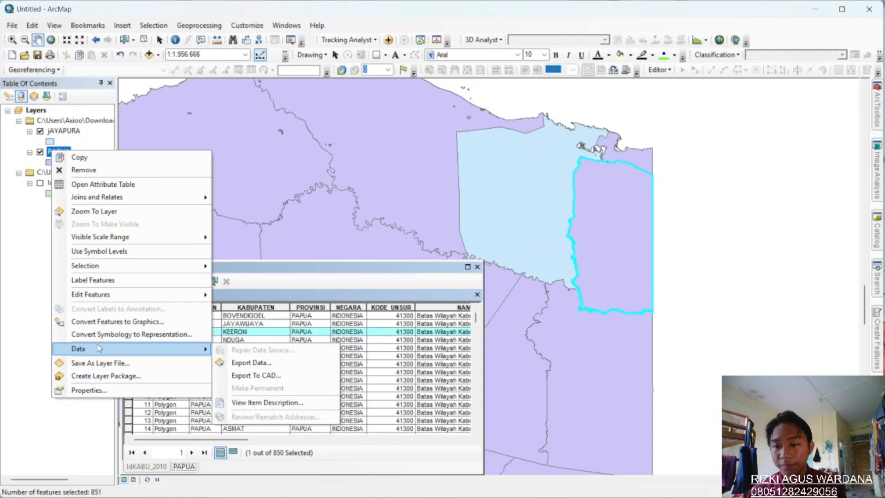
pyautogui.click(231, 362)
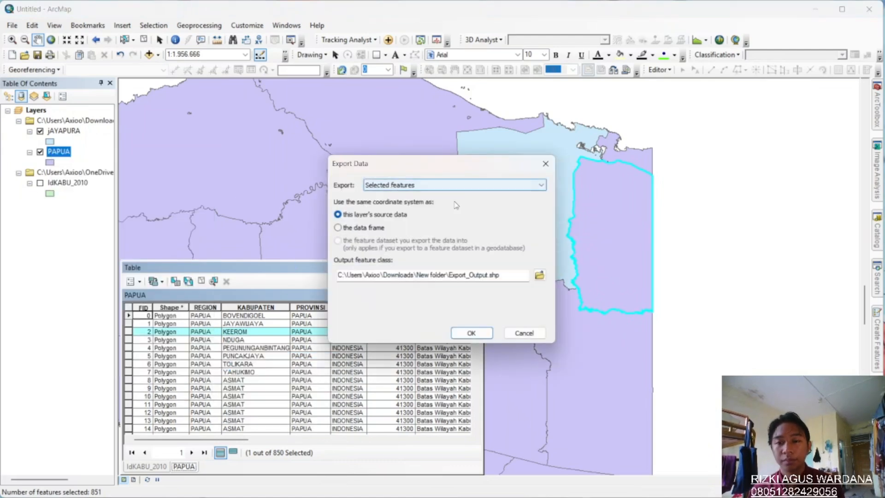
pyautogui.click(538, 275)
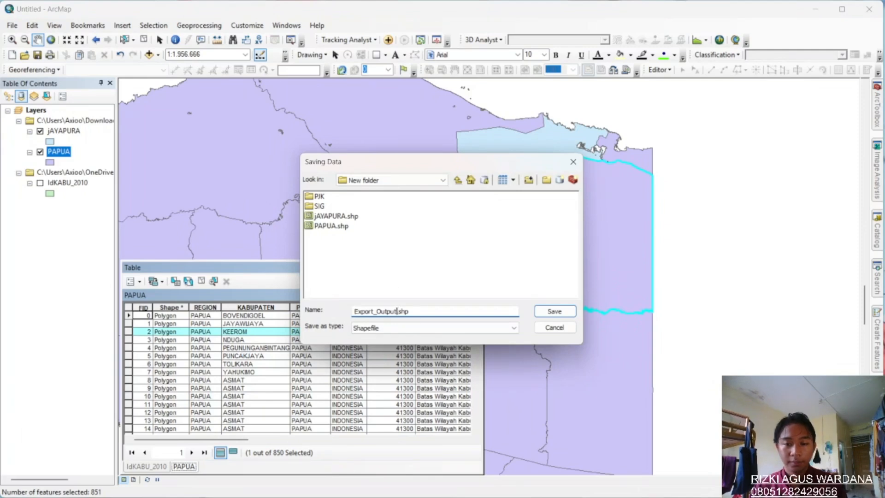
pyautogui.press('BackSpace')
pyautogui.press('BackSpace')
pyautogui.press('BackSpace')
pyautogui.press('BackSpace')
pyautogui.press('BackSpace')
pyautogui.press('BackSpace')
pyautogui.press('BackSpace')
pyautogui.press('BackSpace')
pyautogui.press('BackSpace')
pyautogui.press('BackSpace')
pyautogui.press('BackSpace')
pyautogui.press('BackSpace')
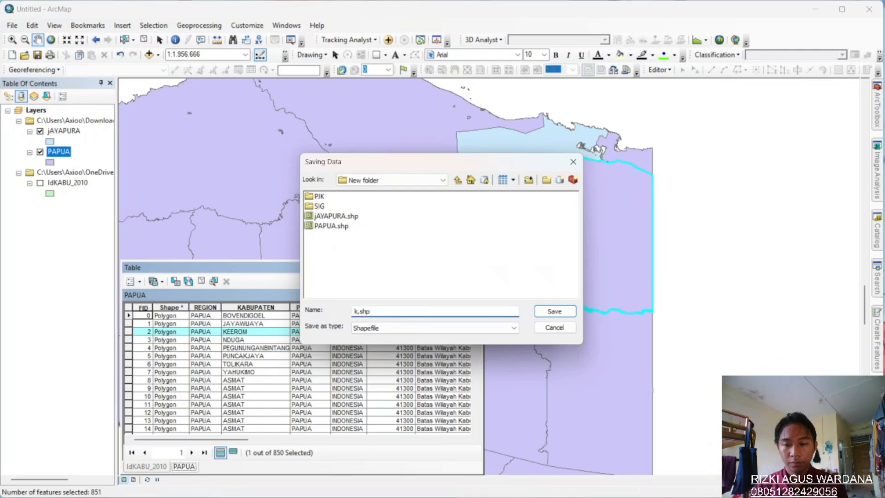
pyautogui.write('EEROM')
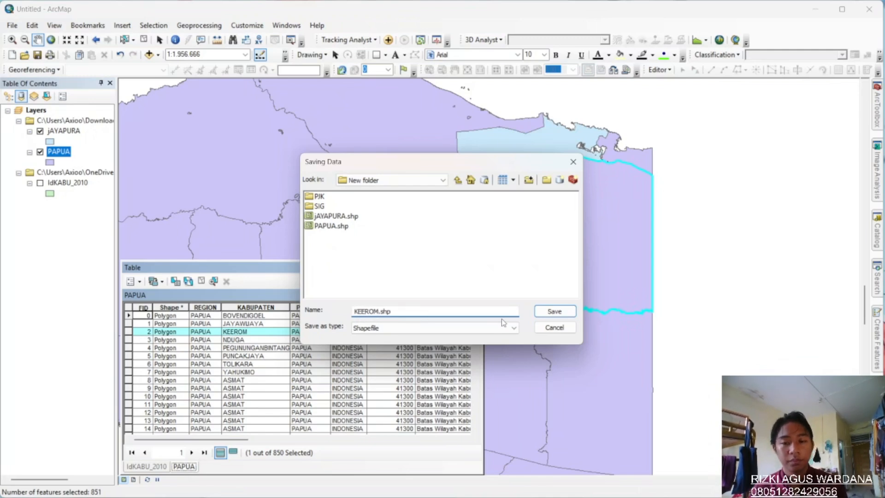
pyautogui.click(553, 312)
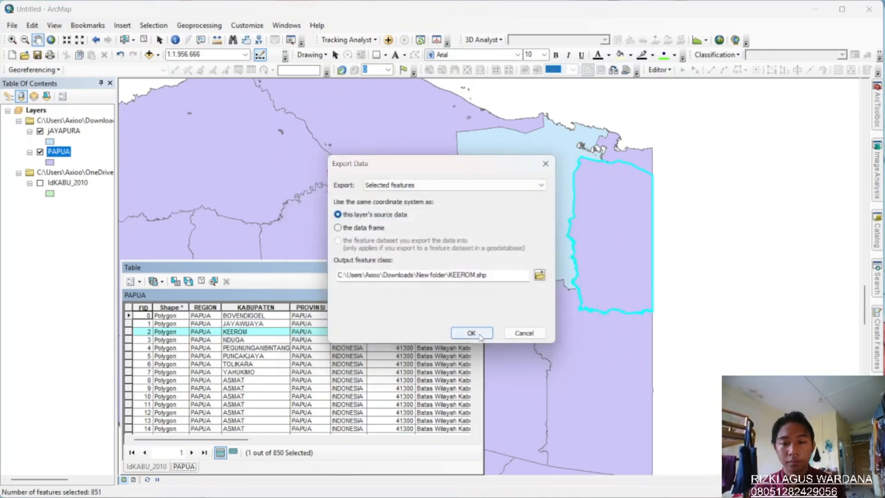
pyautogui.click(478, 332)
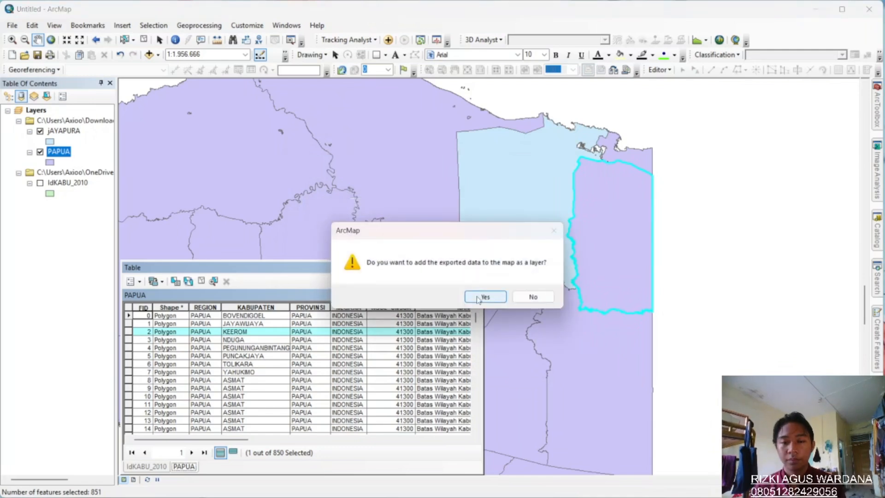
pyautogui.click(476, 295)
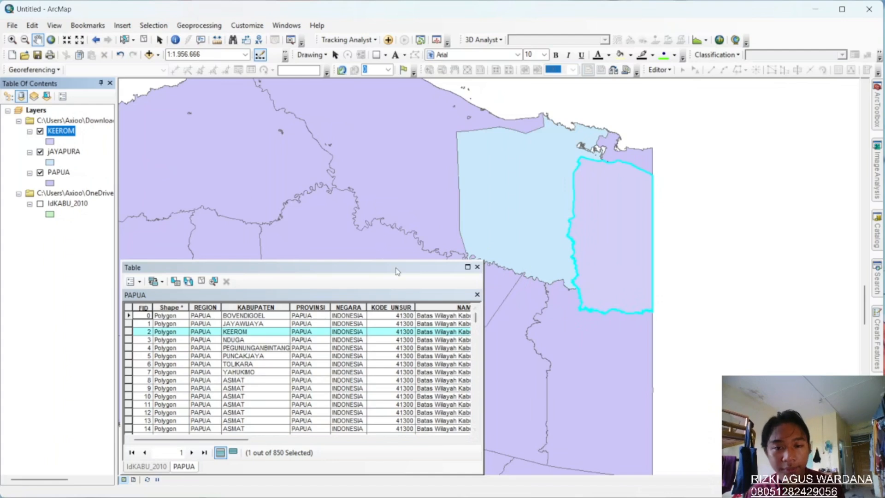
pyautogui.click(478, 267)
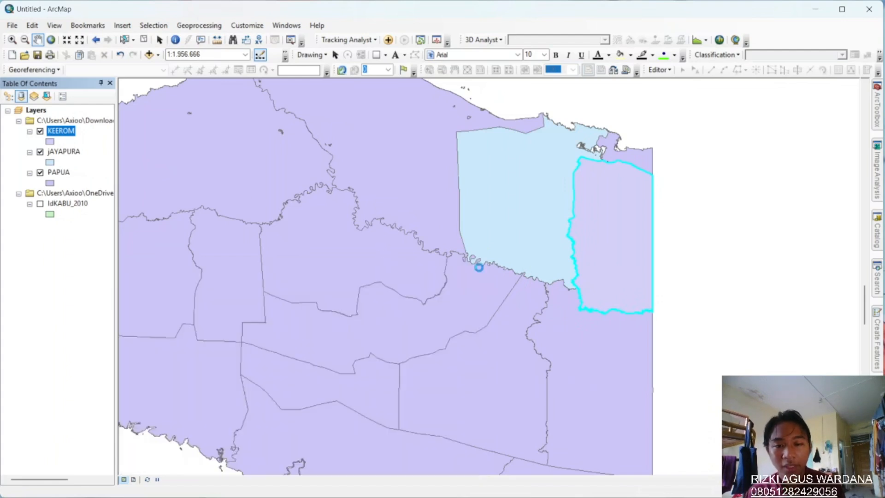
# Step: Set the KEEROM layer's fill symbol to Sun and the jAYAPURA layer's fill symbol to Olive
pyautogui.doubleClick(49, 143)
pyautogui.click(195, 201)
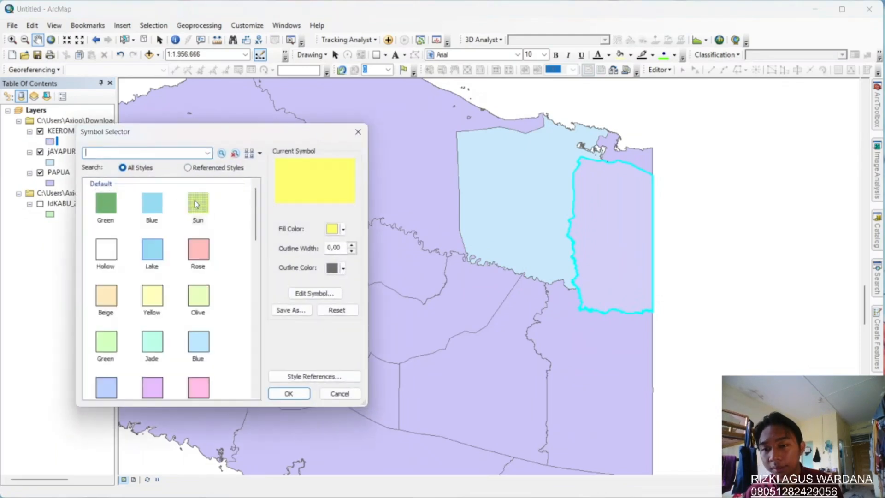
pyautogui.click(289, 391)
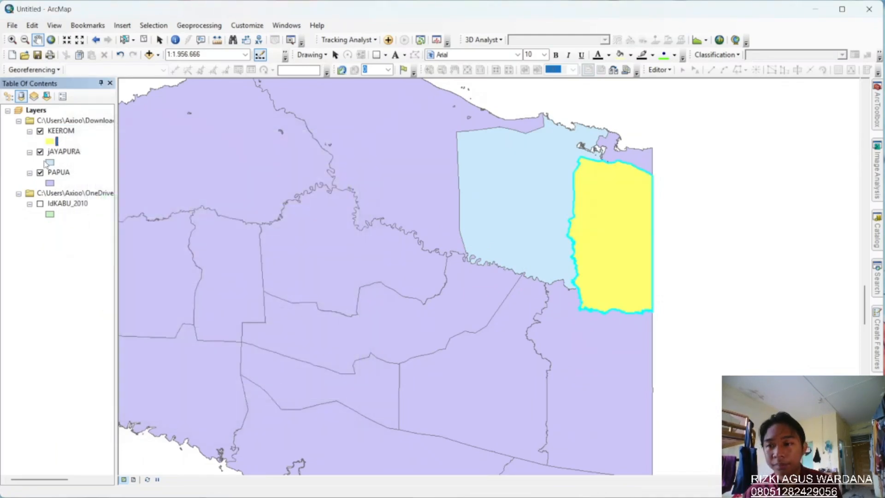
pyautogui.doubleClick(49, 163)
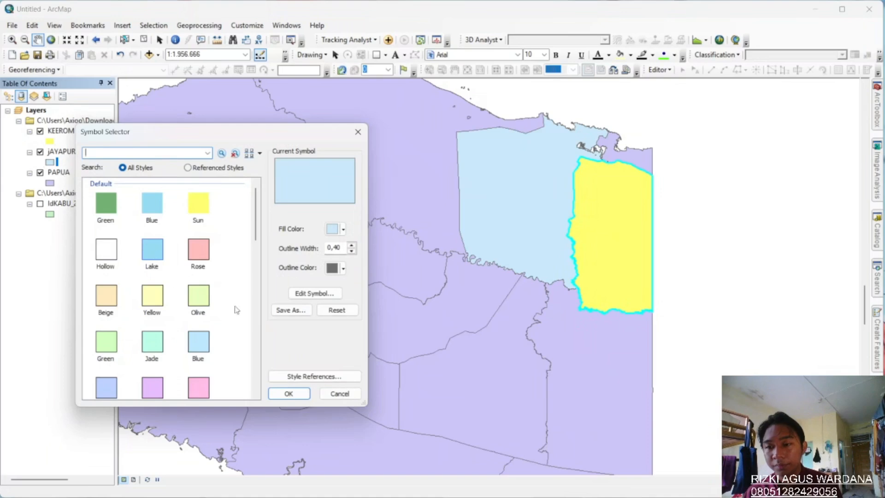
pyautogui.click(198, 298)
pyautogui.click(290, 393)
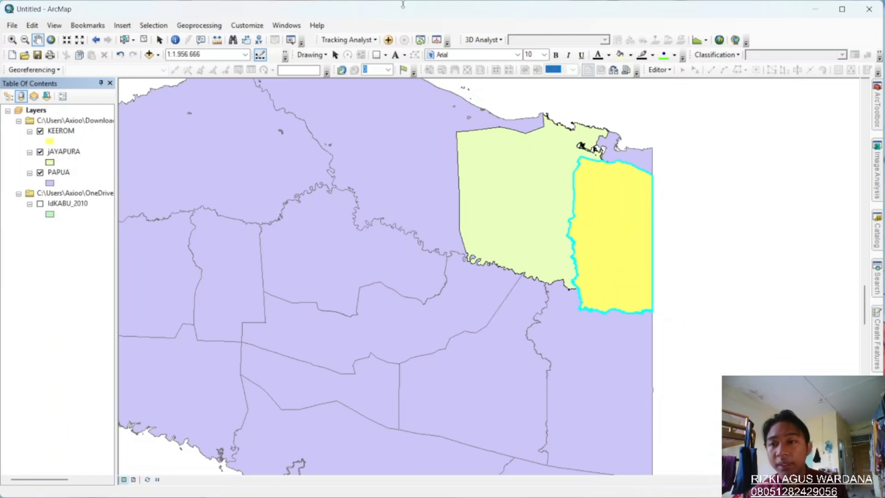
pyautogui.click(189, 29)
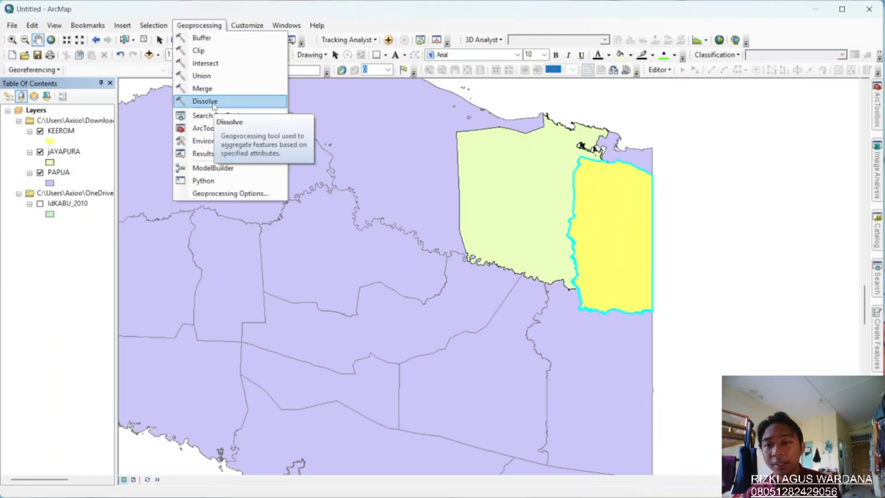
pyautogui.click(213, 105)
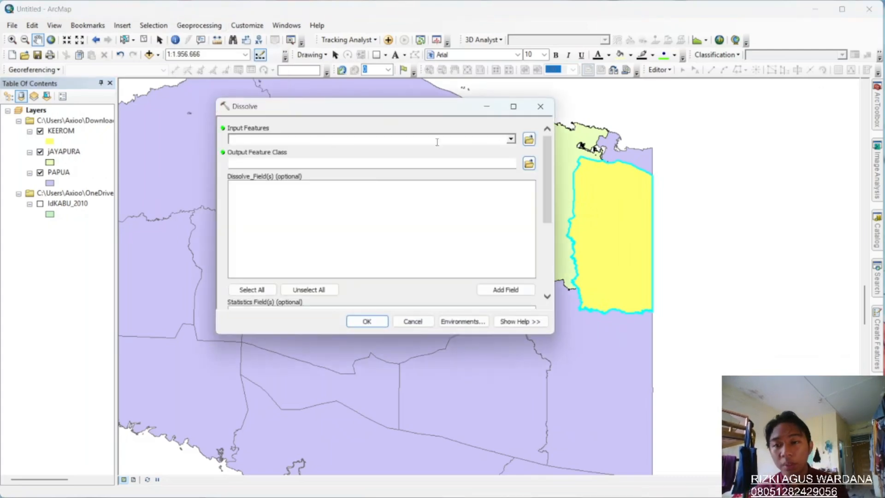
pyautogui.click(510, 140)
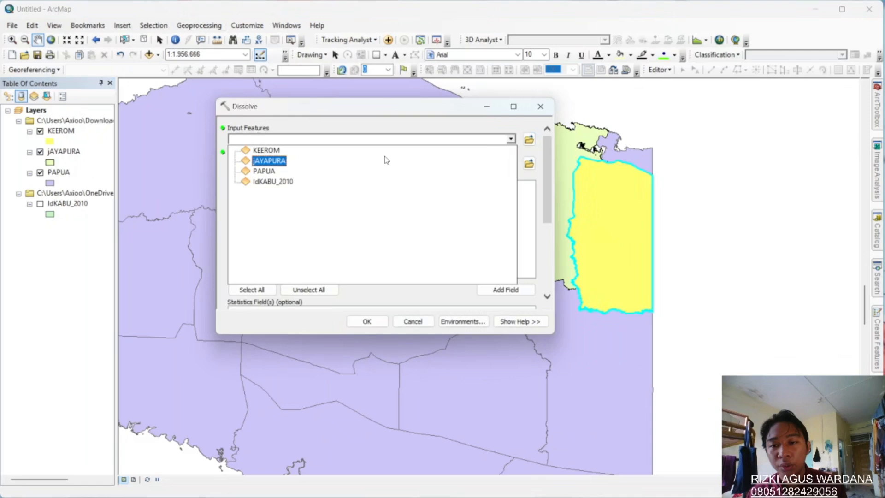
pyautogui.click(272, 172)
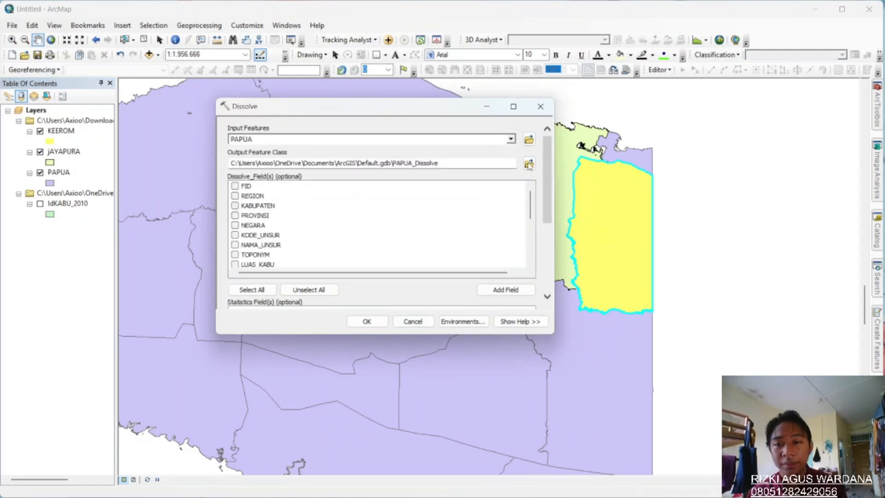
pyautogui.click(529, 164)
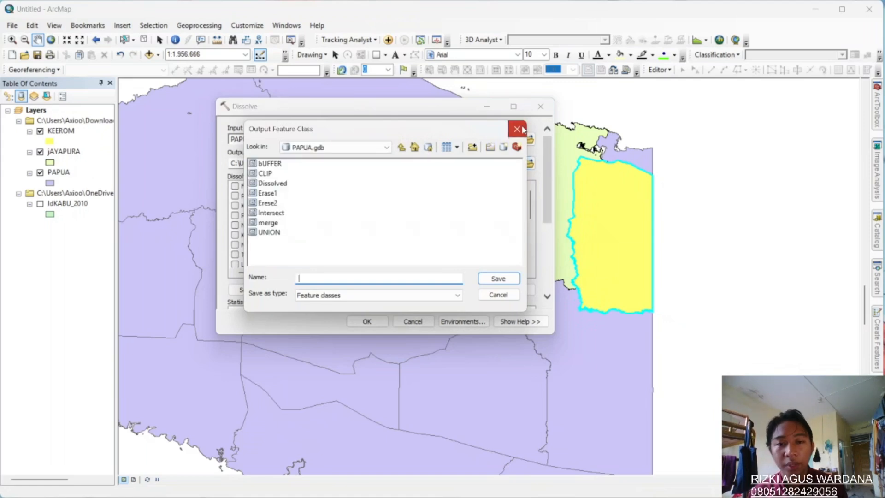
pyautogui.click(518, 129)
pyautogui.click(540, 107)
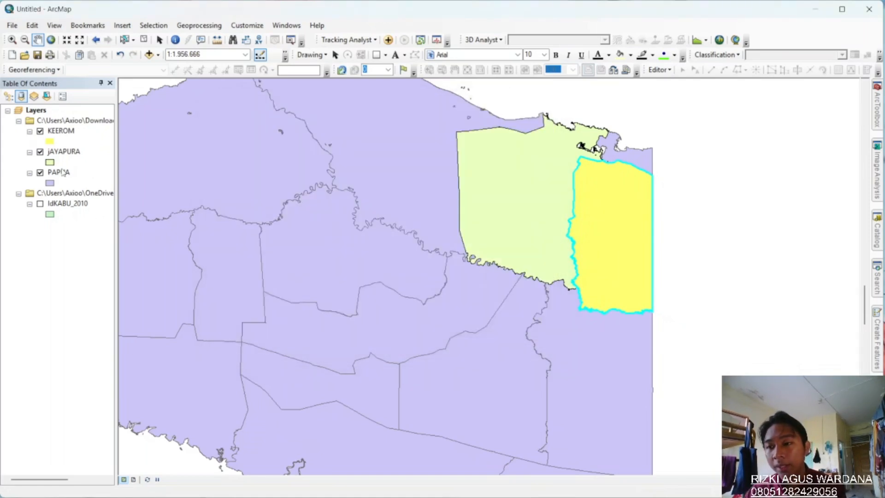
# Step: Clear the record selection in the PAPUA attribute table and close the table
pyautogui.rightClick(63, 172)
pyautogui.click(98, 202)
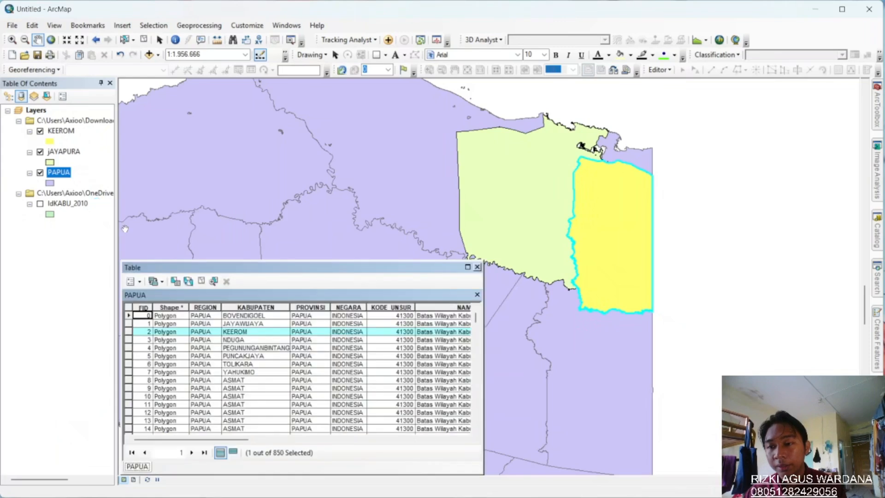
pyautogui.click(128, 307)
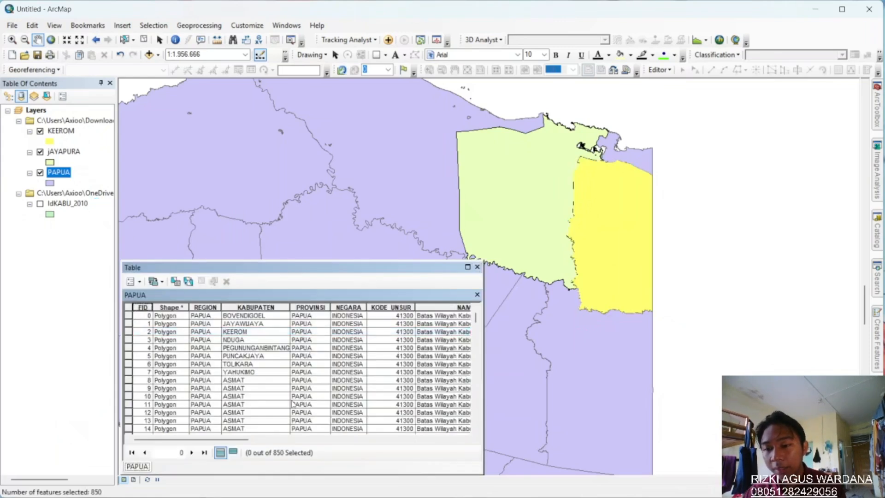
pyautogui.click(477, 267)
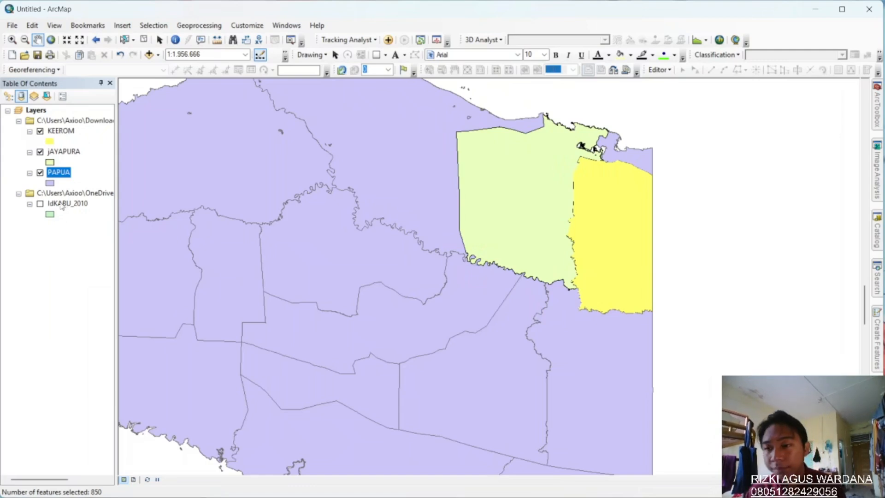
# Step: Check the IdKABU_2010 attribute table for selected records and close it
pyautogui.rightClick(66, 205)
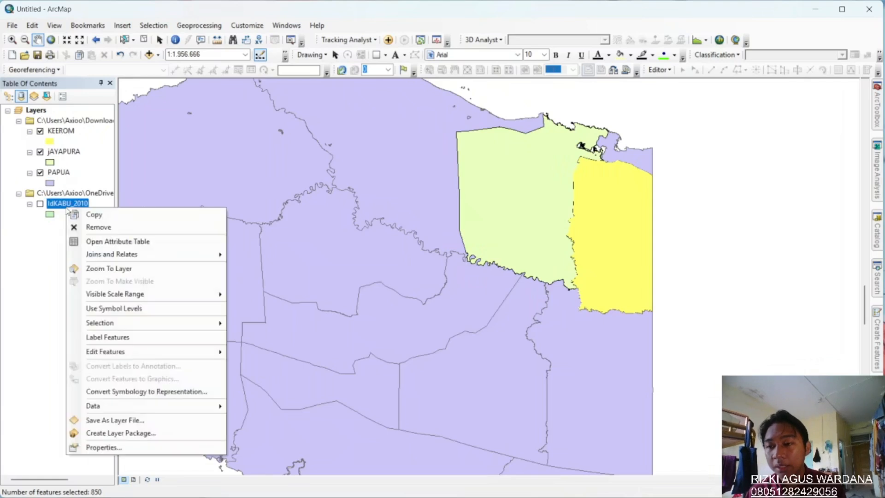
pyautogui.click(90, 241)
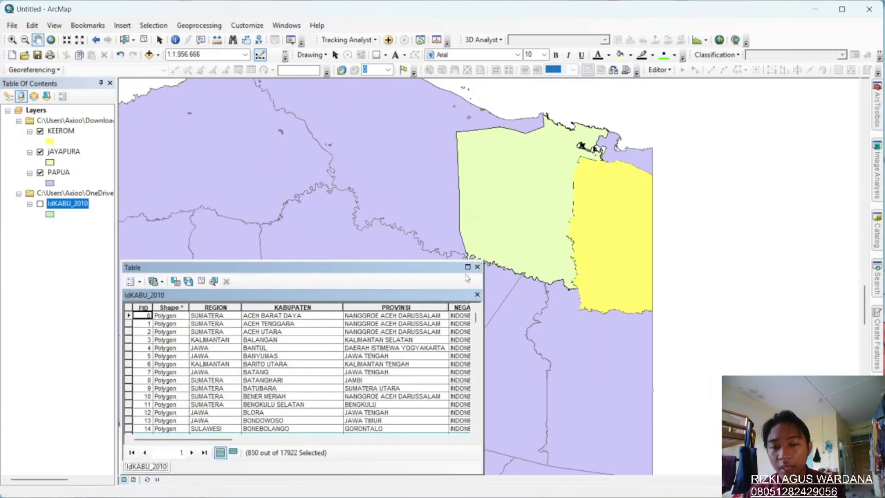
pyautogui.click(477, 267)
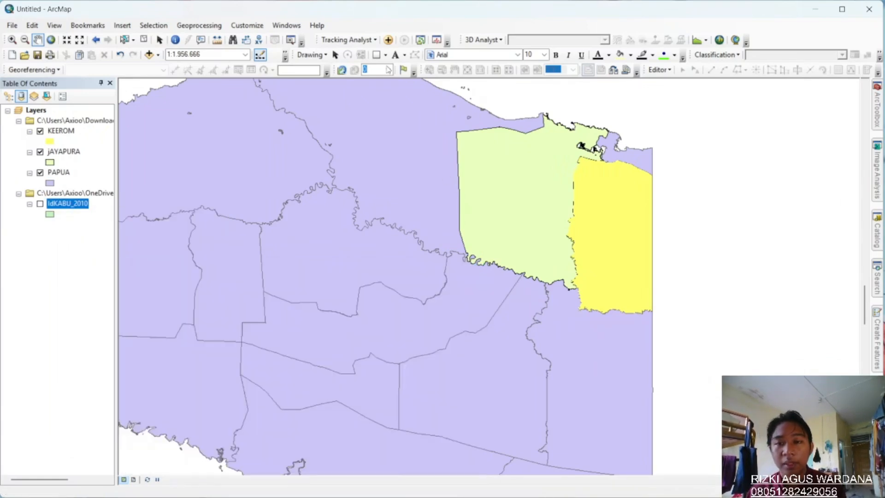
# Step: Start the Dissolve tool with PAPUA as the input features
pyautogui.click(217, 25)
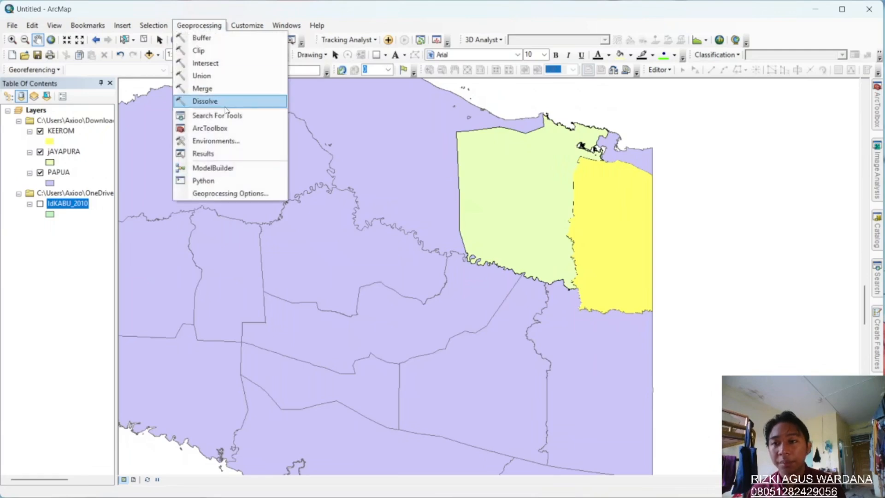
pyautogui.click(224, 102)
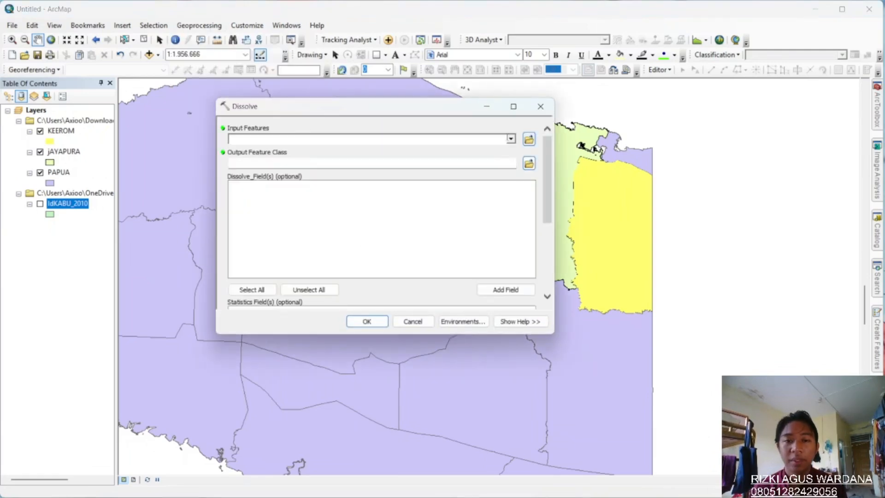
pyautogui.click(511, 139)
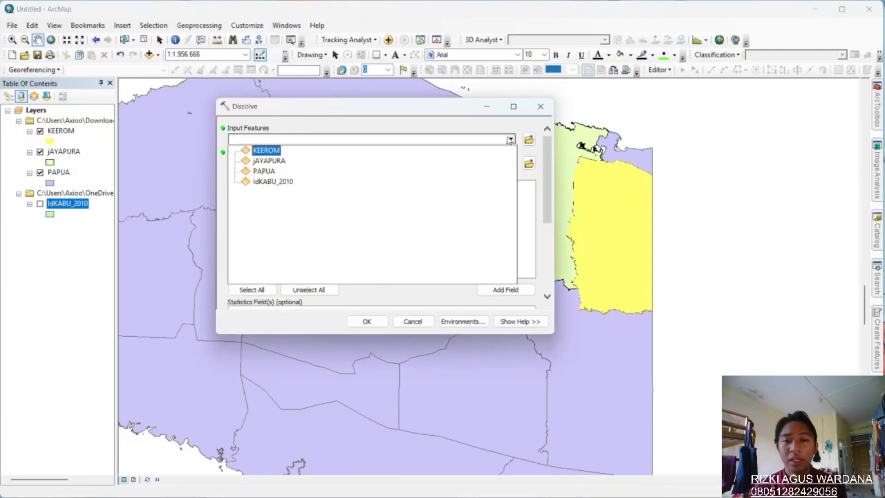
pyautogui.click(266, 171)
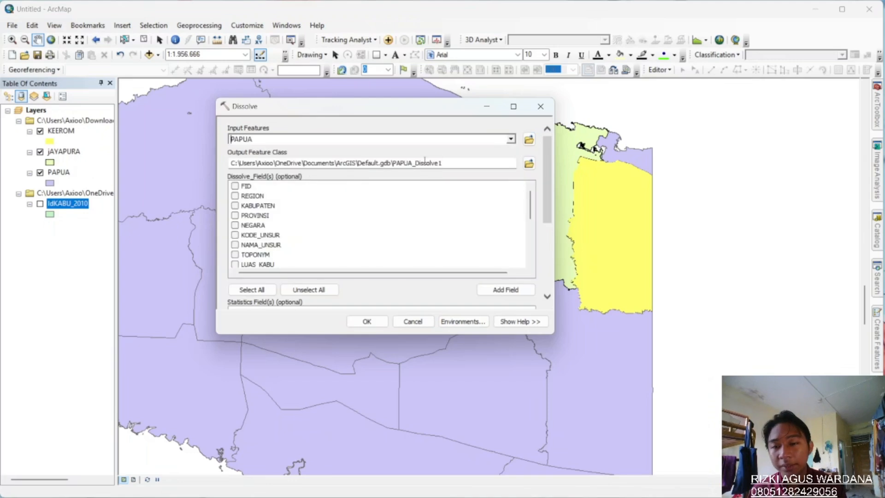
# Step: Create a new file geodatabase in Downloads\New folder while choosing the Dissolve output location
pyautogui.click(529, 164)
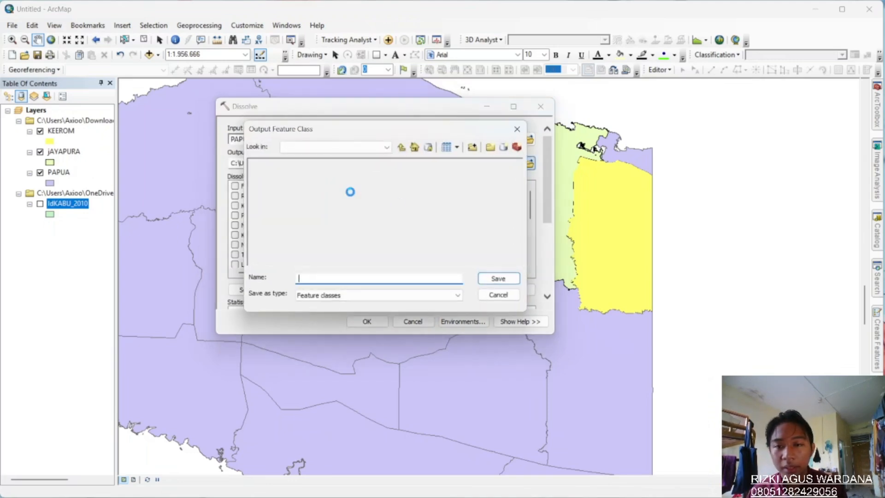
pyautogui.click(402, 148)
pyautogui.click(401, 148)
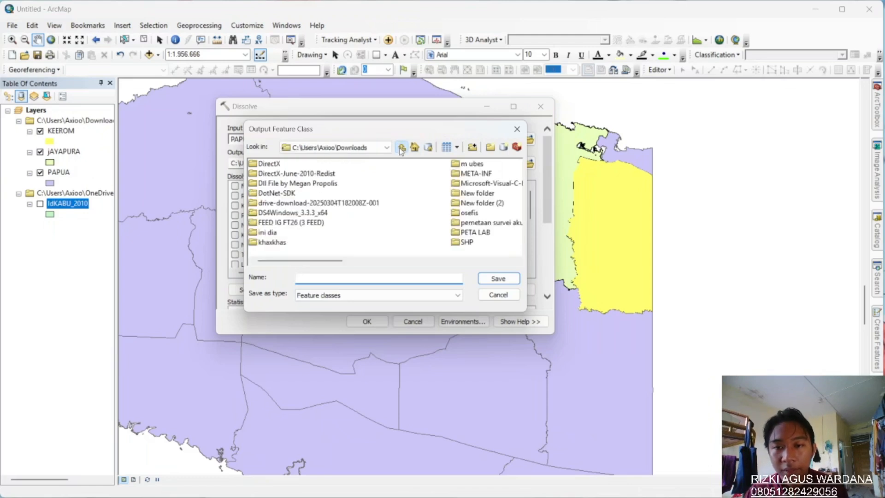
pyautogui.doubleClick(477, 194)
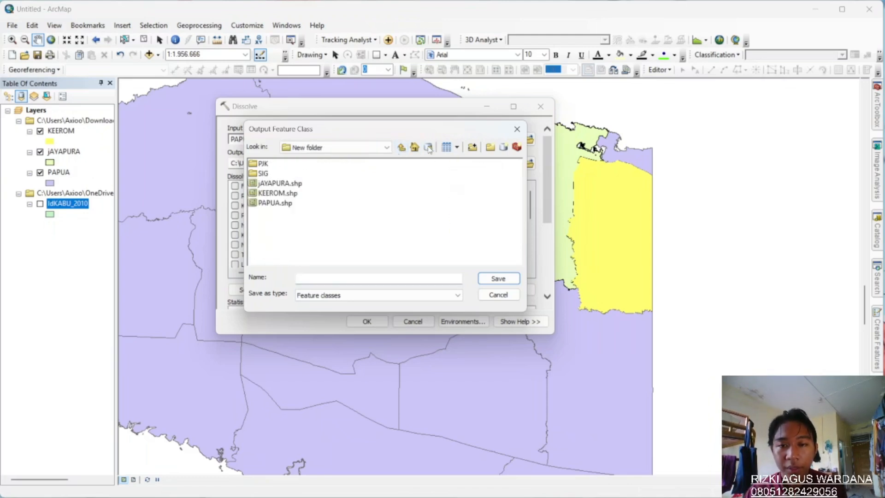
pyautogui.click(503, 146)
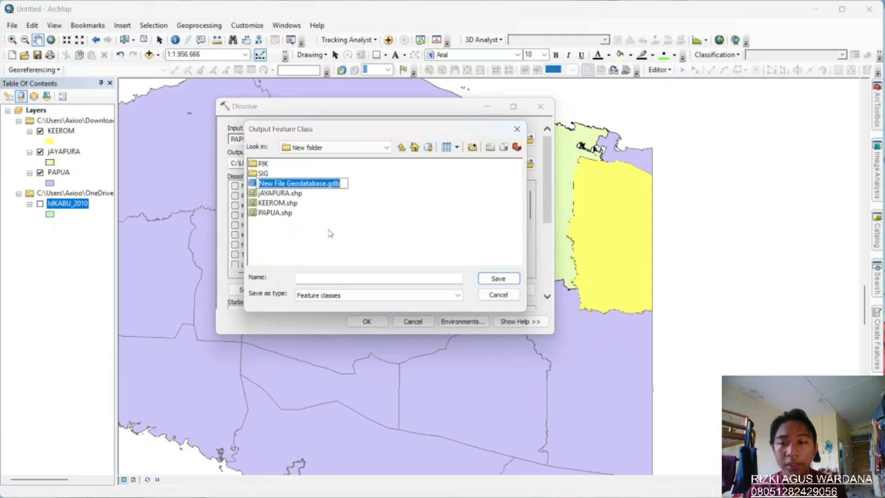
# Step: Name the new file geodatabase PAPUAbase.gdb
pyautogui.press('Home')
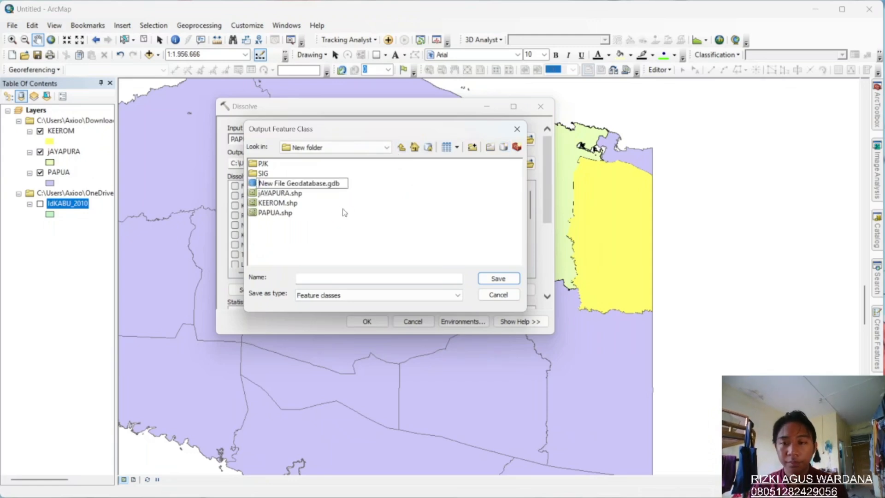
pyautogui.moveTo(305, 183); pyautogui.dragTo(257, 184)
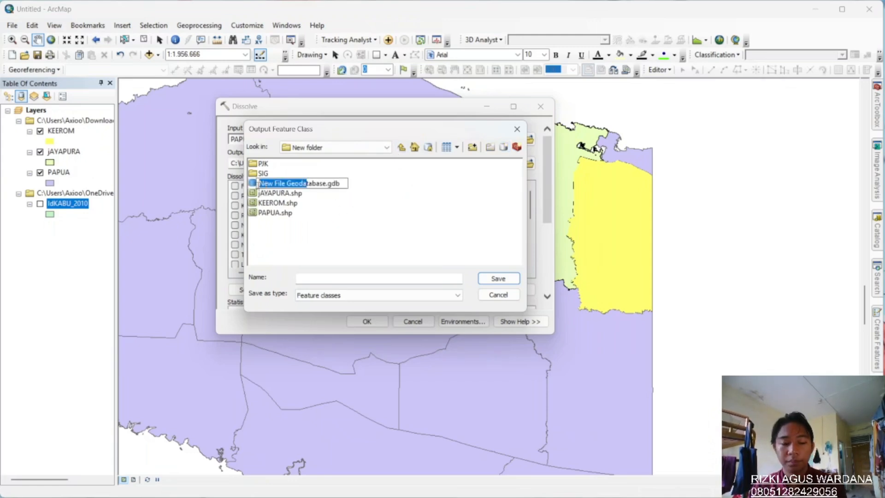
pyautogui.press('BackSpace')
pyautogui.press('Delete')
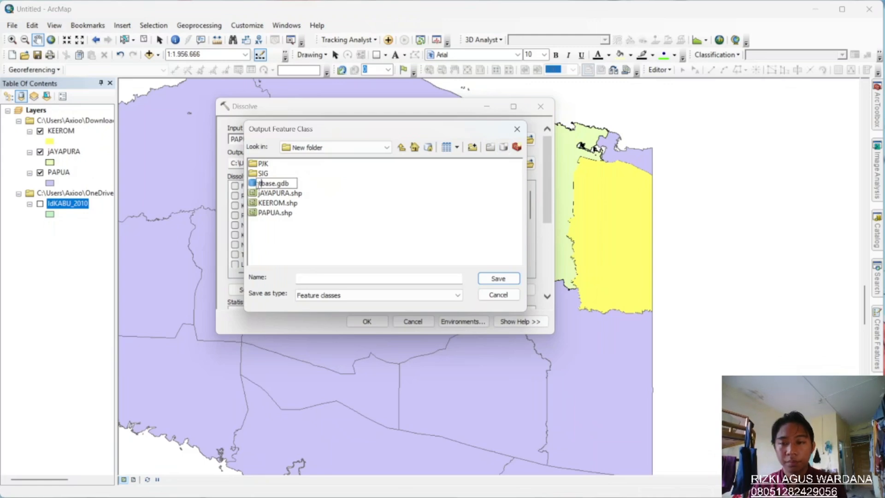
pyautogui.press('BackSpace')
pyautogui.write('pAPUA')
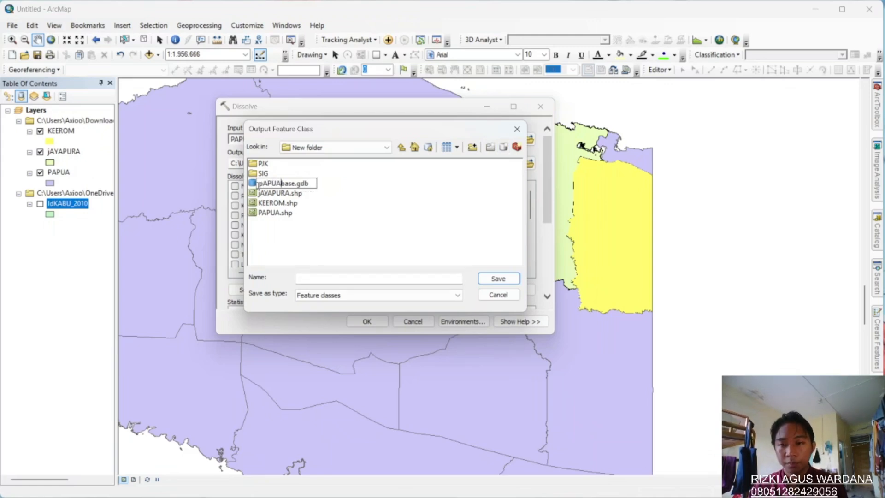
pyautogui.press('BackSpace')
pyautogui.press('BackSpace')
pyautogui.press('BackSpace')
pyautogui.press('BackSpace')
pyautogui.press('BackSpace')
pyautogui.write('PAPUA')
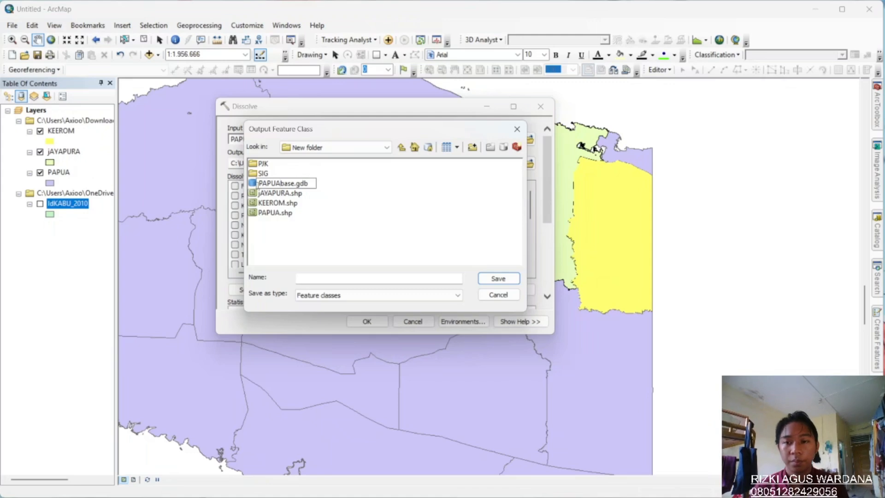
pyautogui.click(498, 279)
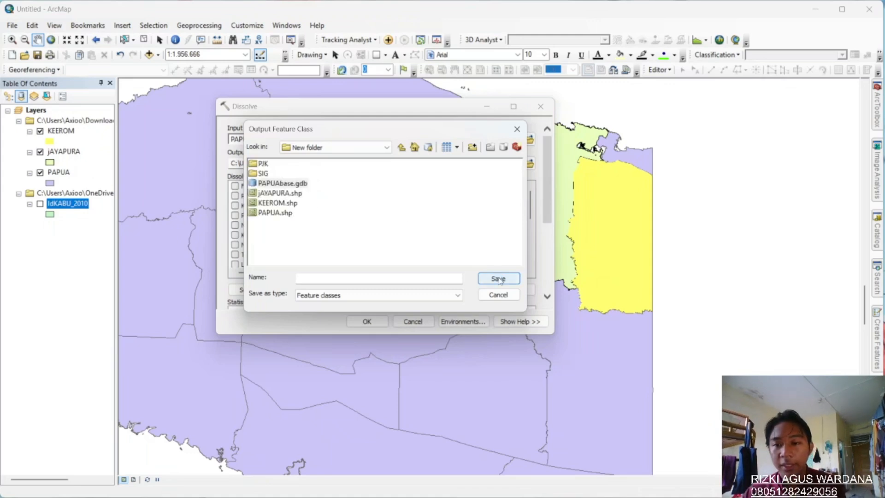
# Step: Save the output as DISSOLVE inside PAPUAbase.gdb and run the Dissolve on the PROVINSI field
pyautogui.doubleClick(291, 183)
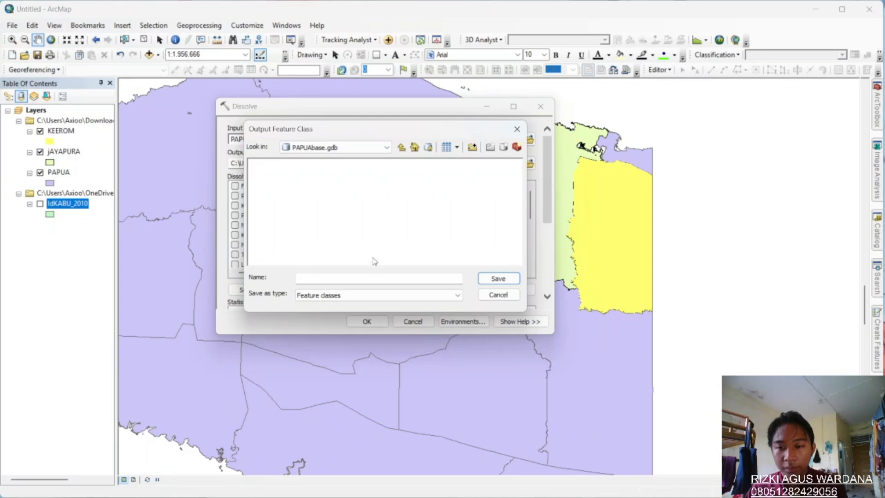
pyautogui.click(395, 280)
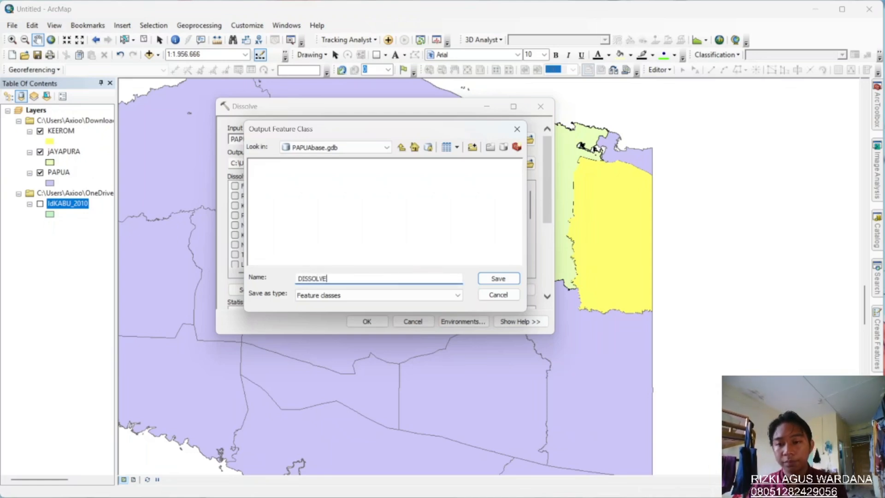
pyautogui.click(484, 279)
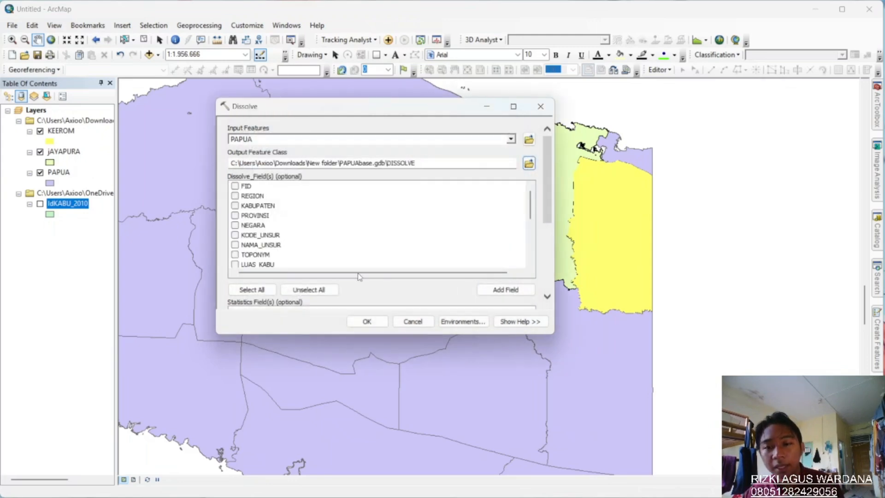
pyautogui.click(235, 216)
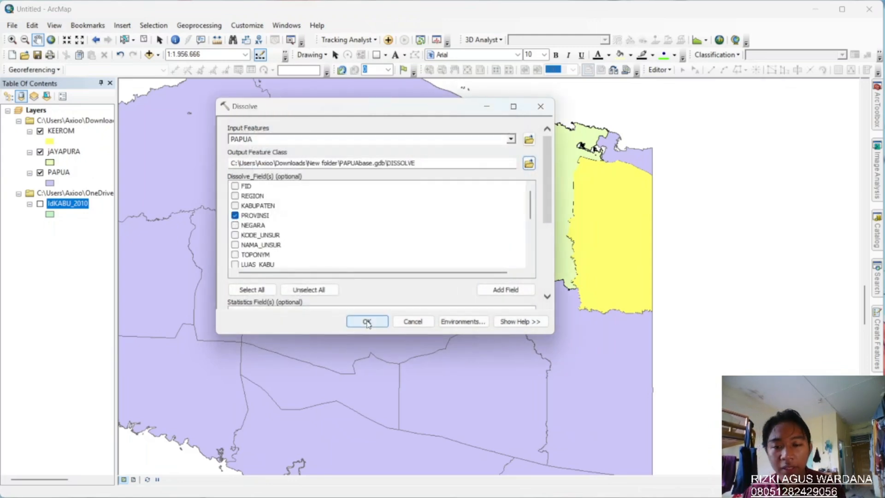
pyautogui.click(367, 323)
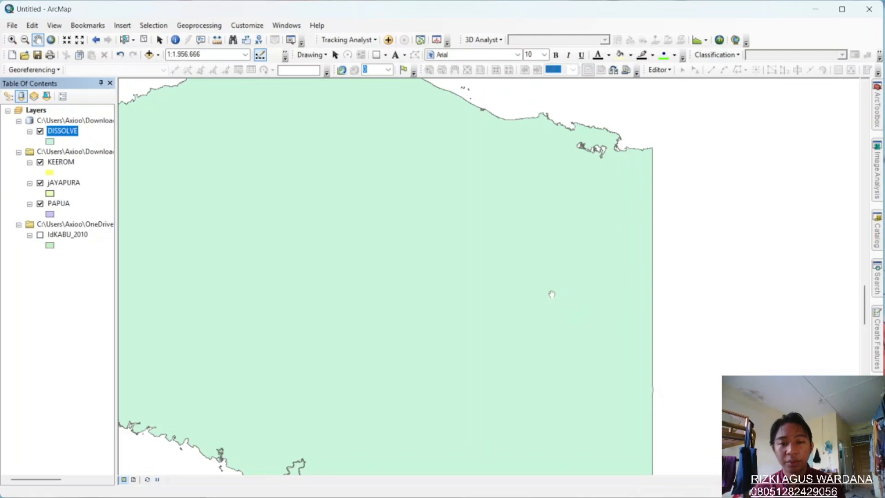
# Step: Look over the dissolved Papua area on the map and hide the DISSOLVE layer
pyautogui.moveTo(552, 293); pyautogui.dragTo(708, 303)
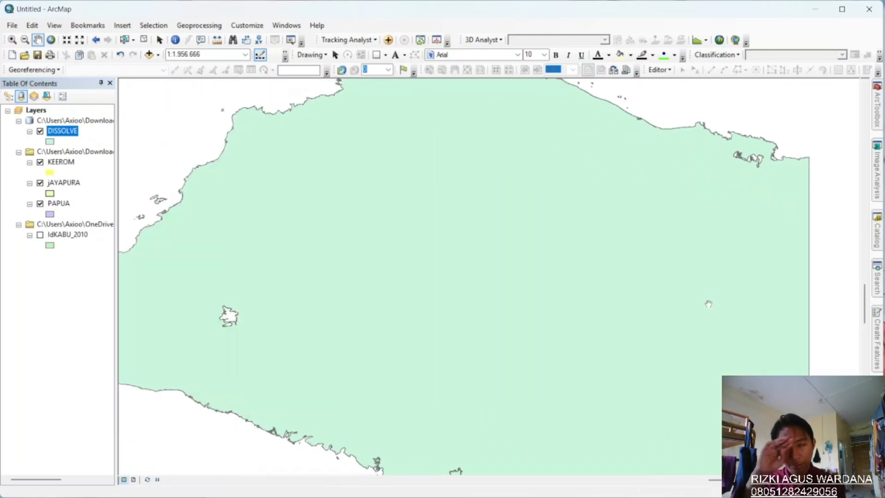
pyautogui.moveTo(602, 263); pyautogui.dragTo(408, 311)
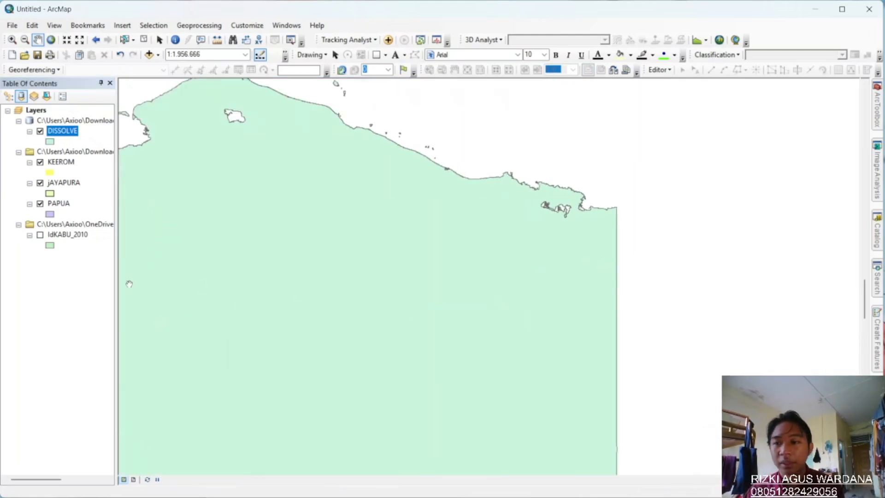
pyautogui.click(40, 131)
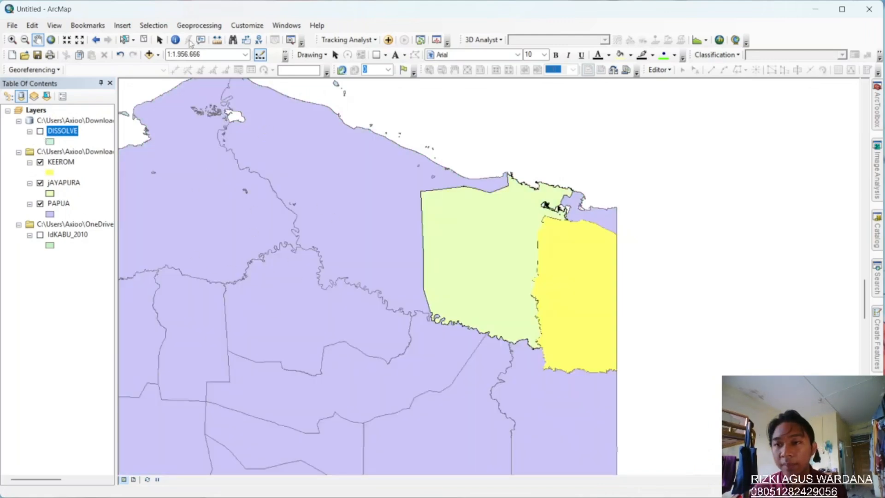
# Step: Start the Erase overlay tool with PAPUA as the input features and jAYAPURA as the erase features
pyautogui.click(199, 25)
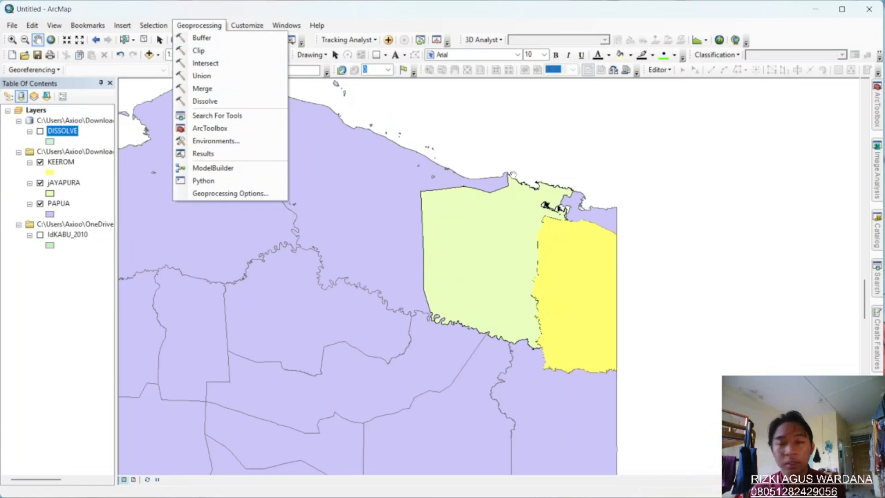
pyautogui.click(877, 122)
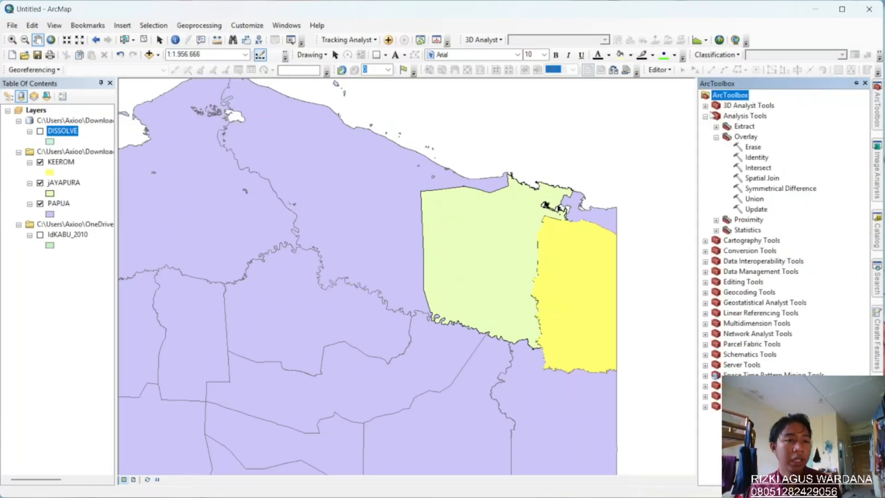
pyautogui.doubleClick(753, 148)
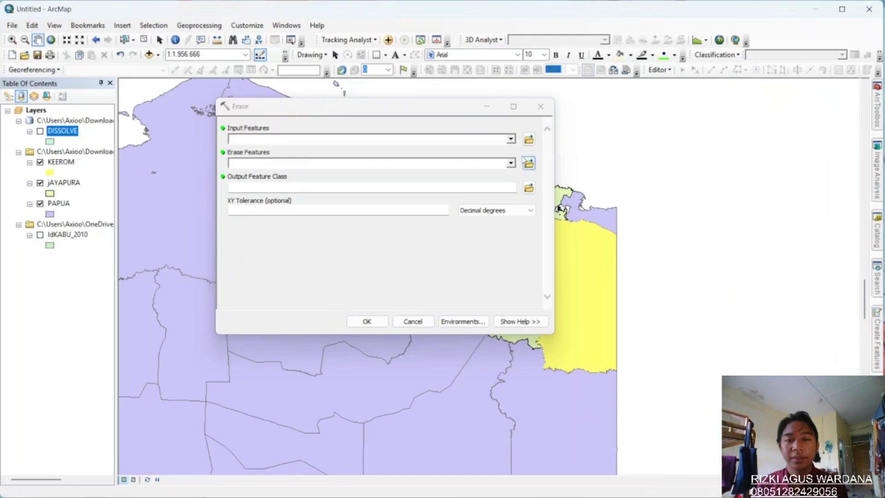
pyautogui.click(511, 139)
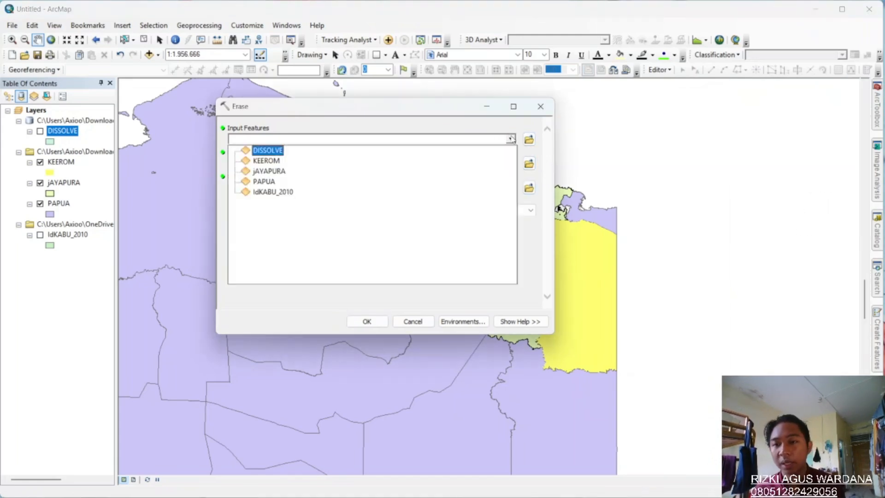
pyautogui.click(305, 178)
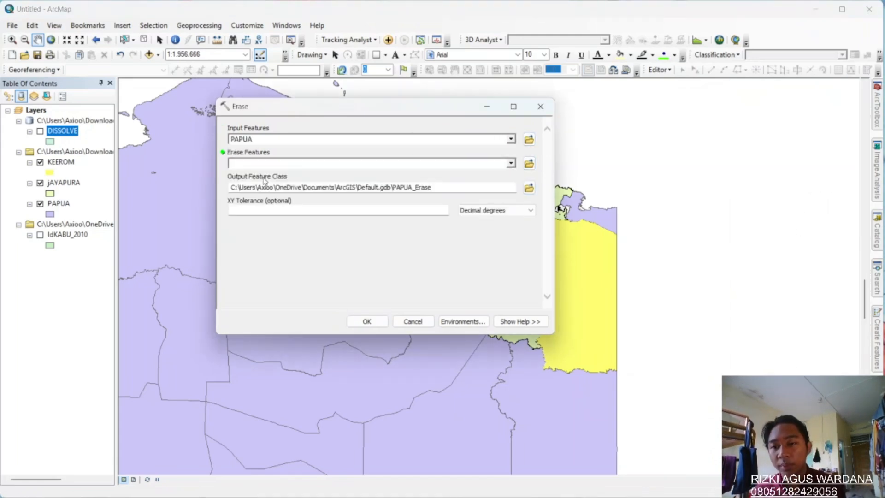
pyautogui.click(511, 163)
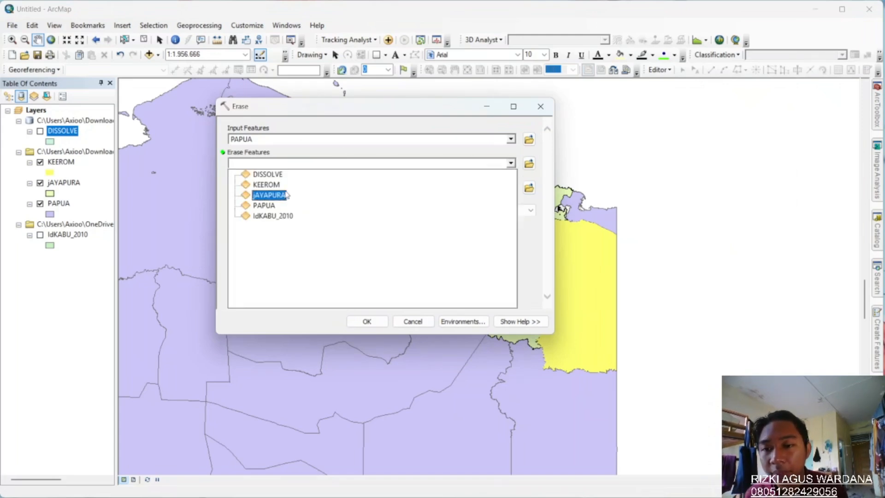
pyautogui.click(271, 195)
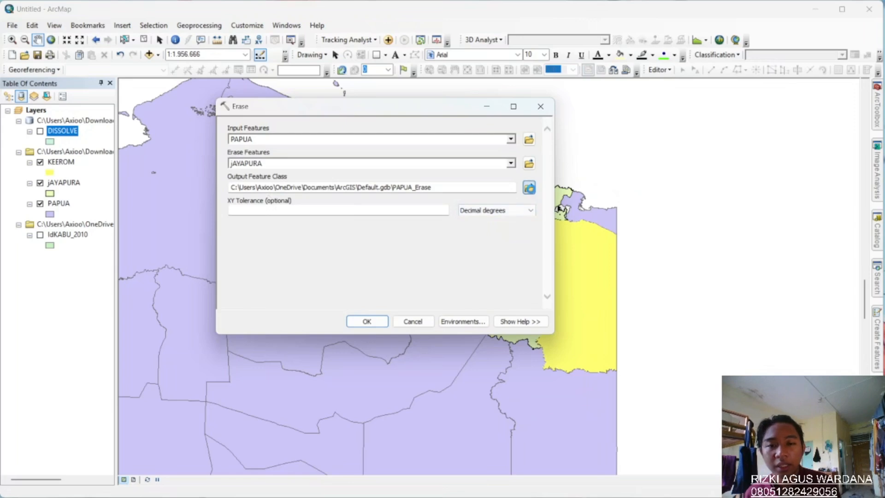
# Step: Save the Erase output as ERASE1 in PAPUAbase.gdb and run the tool
pyautogui.click(528, 187)
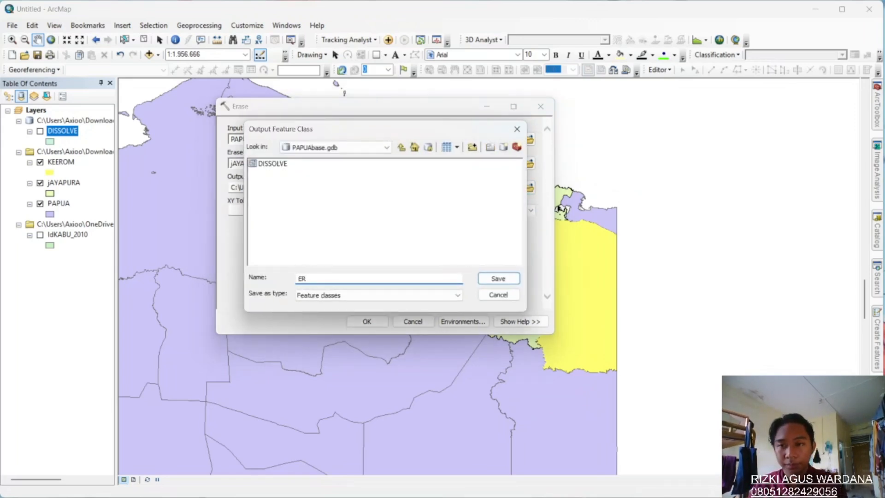
pyautogui.write('ERASE1')
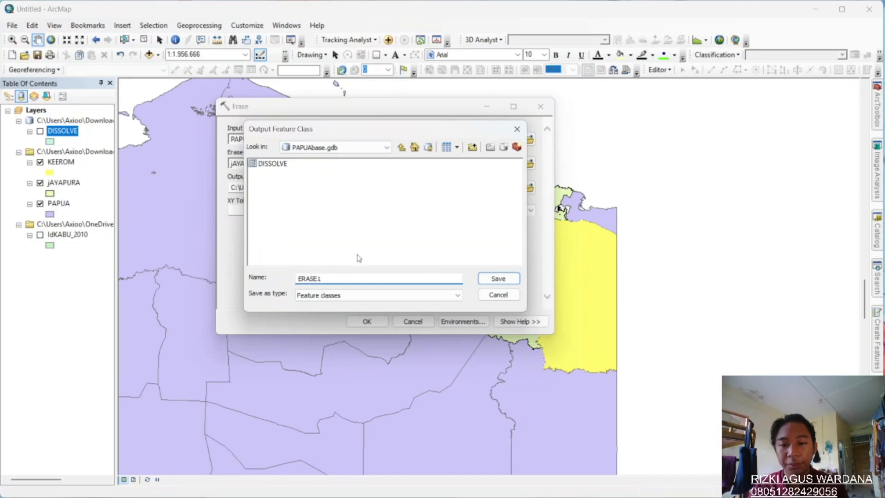
pyautogui.click(495, 280)
pyautogui.click(365, 322)
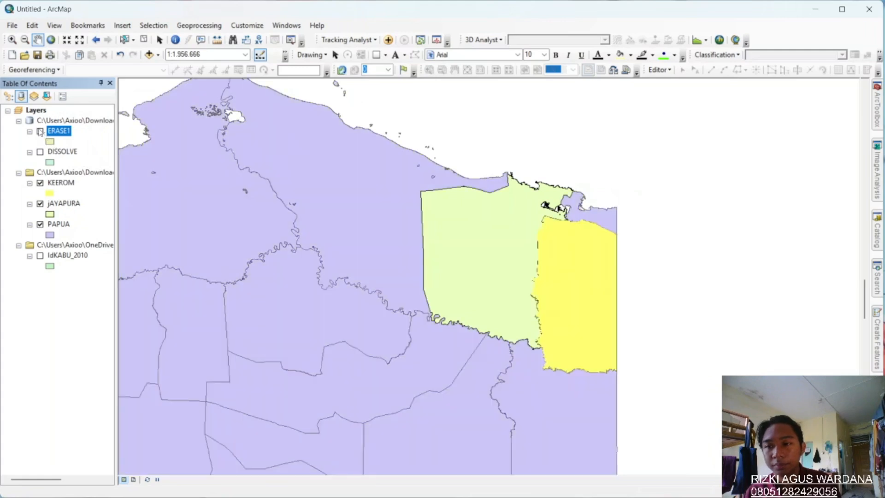
# Step: Show the ERASE1 layer and hide the jAYAPURA and PAPUA layers
pyautogui.click(40, 131)
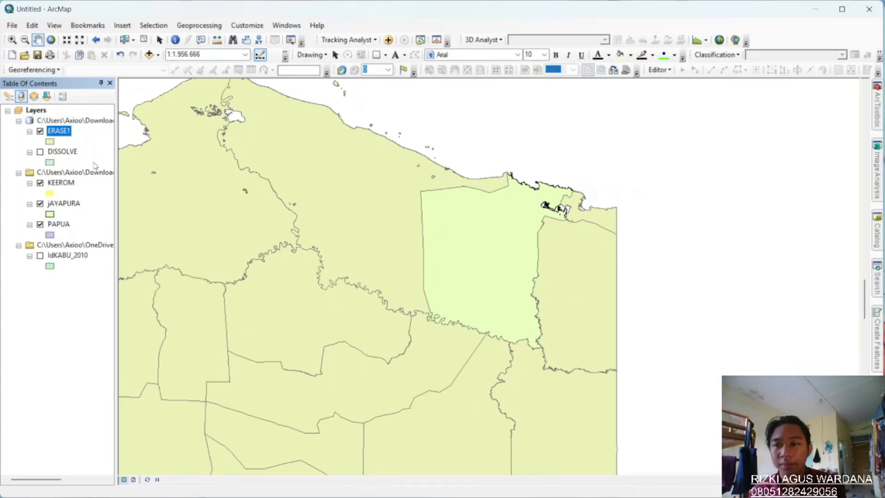
pyautogui.click(40, 203)
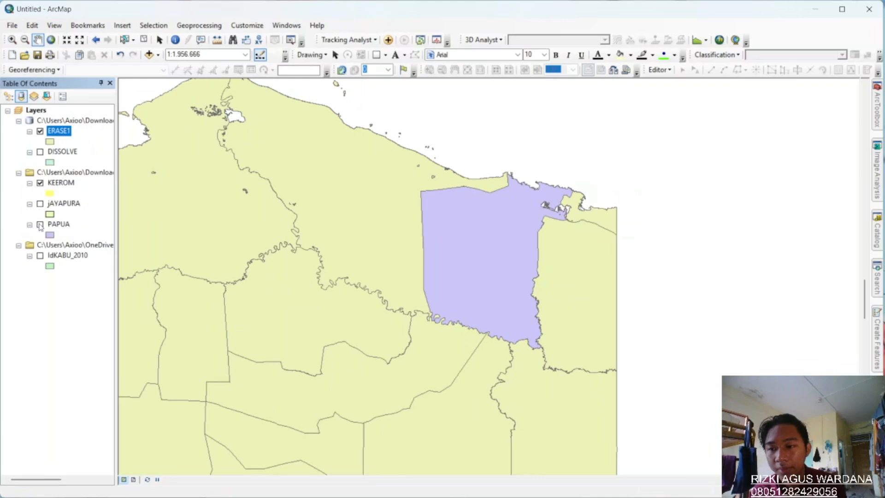
pyautogui.click(40, 225)
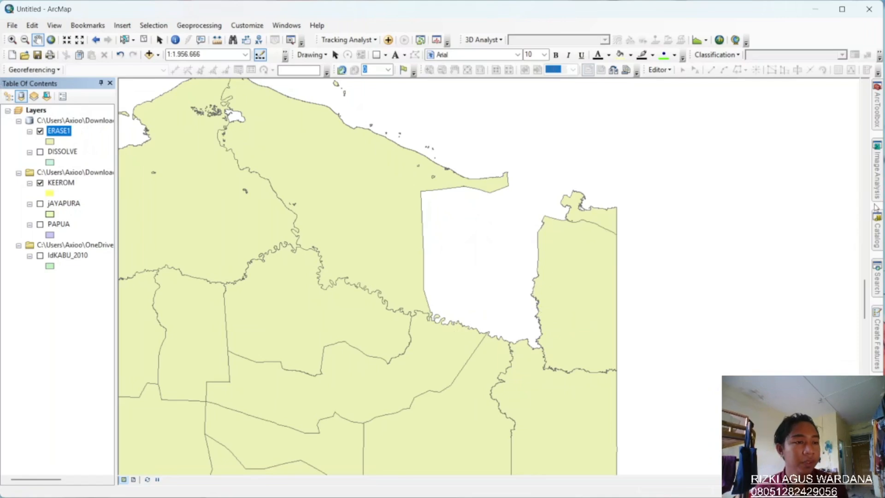
# Step: Erase the KEEROM area from PAPUA with the Erase overlay tool, saving the output as ERASE2 in PAPUAbase.gdb
pyautogui.moveTo(878, 128)
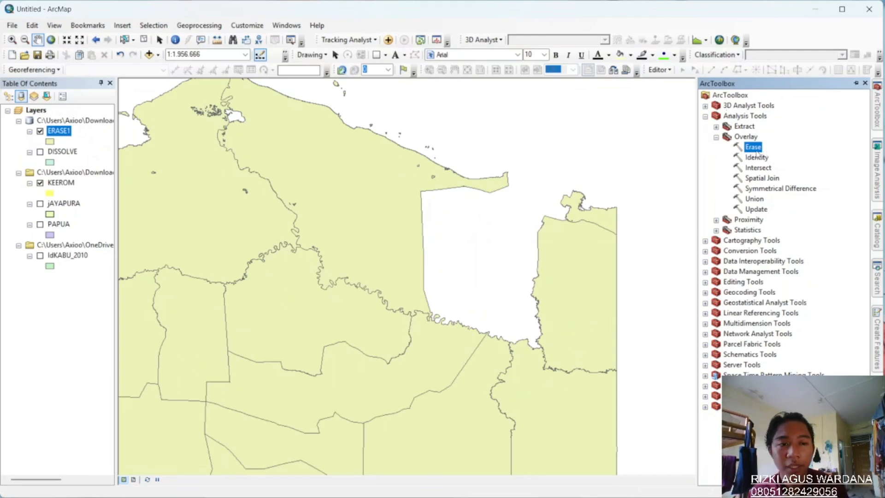
pyautogui.rightClick(756, 151)
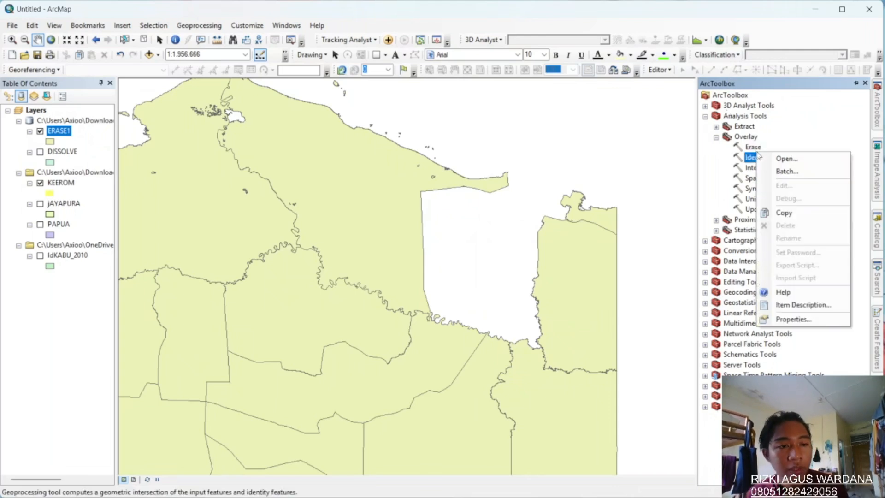
pyautogui.click(784, 158)
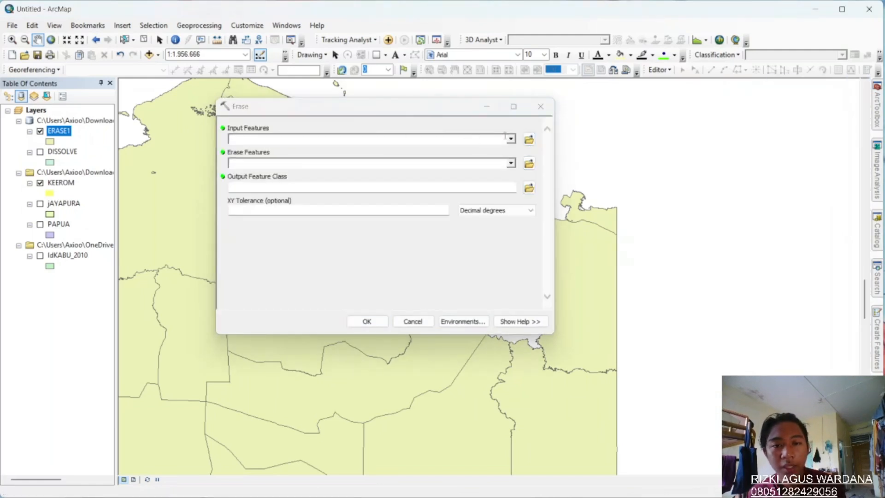
pyautogui.click(510, 139)
pyautogui.click(278, 197)
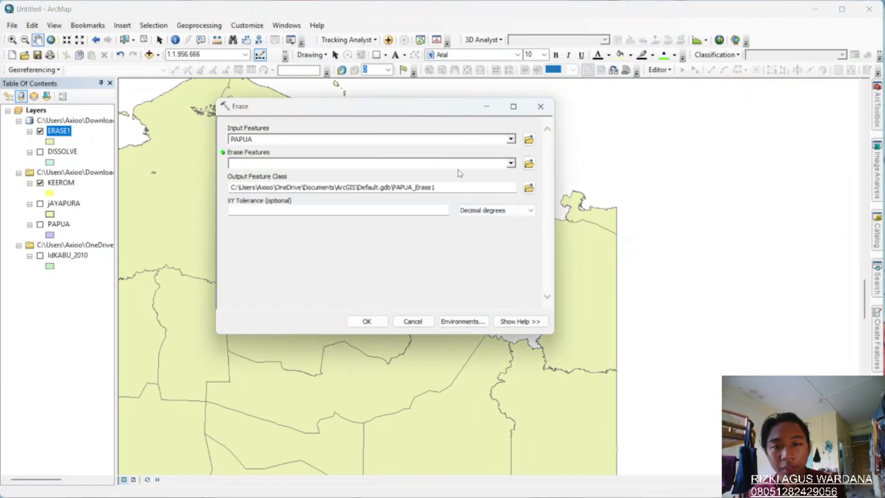
pyautogui.click(511, 164)
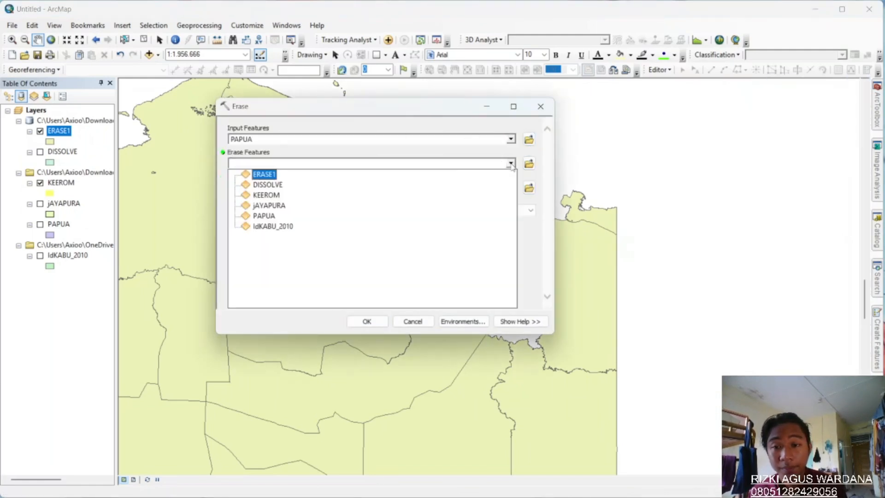
pyautogui.click(268, 195)
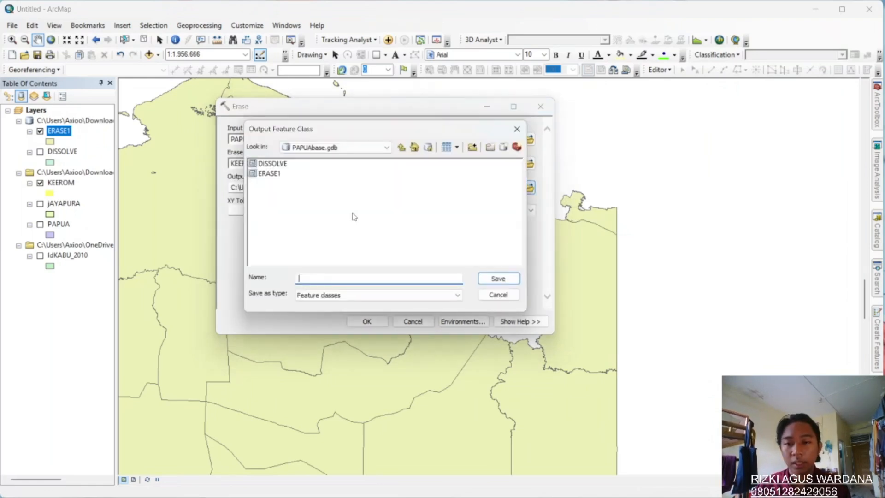
pyautogui.write('ER')
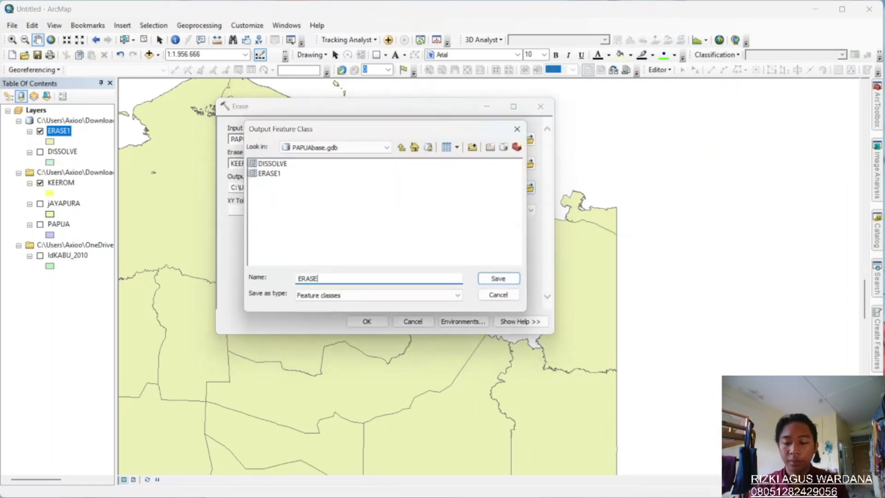
pyautogui.write('ASE')
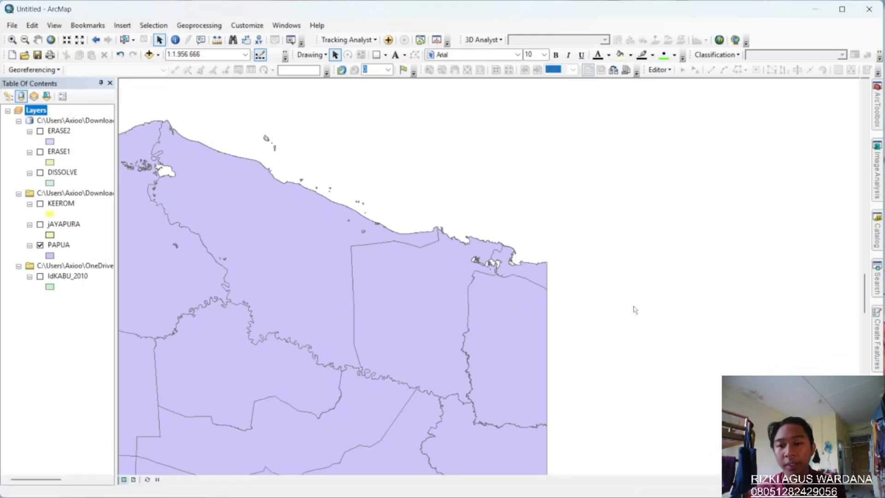
# Step: Show the ERASE2 layer and compare it on the map without and with the PAPUA layer underneath
pyautogui.click(40, 131)
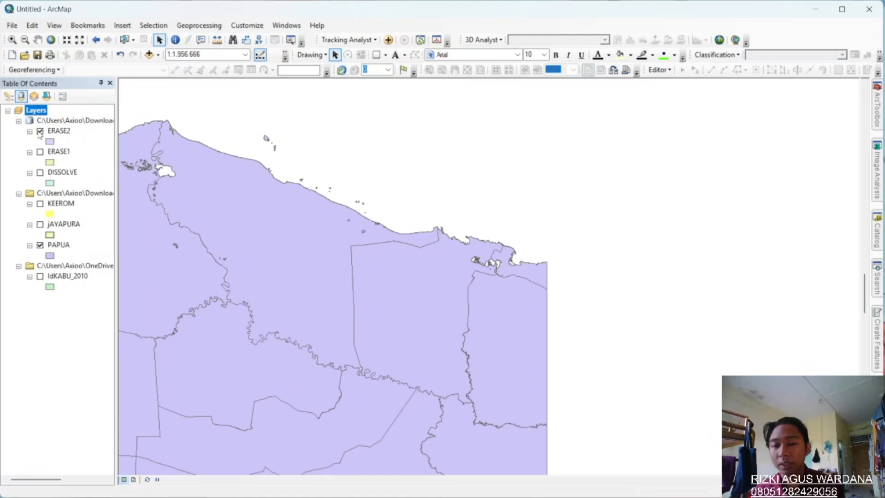
pyautogui.click(40, 245)
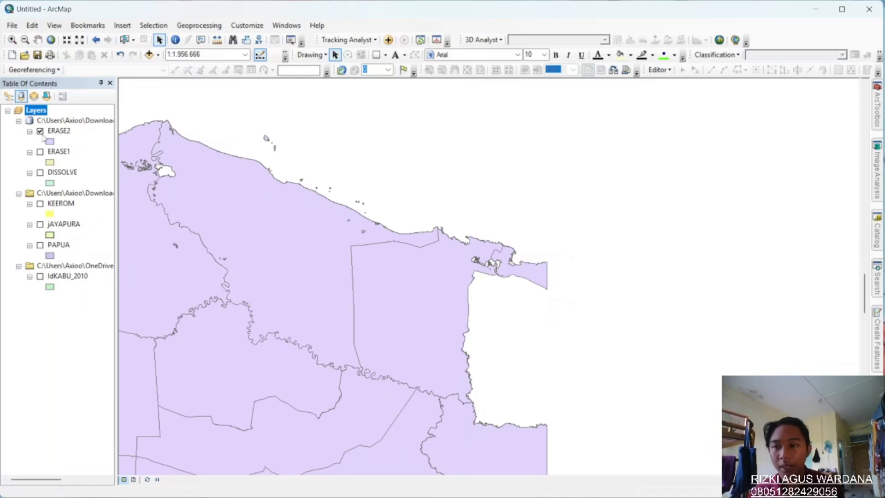
pyautogui.click(40, 245)
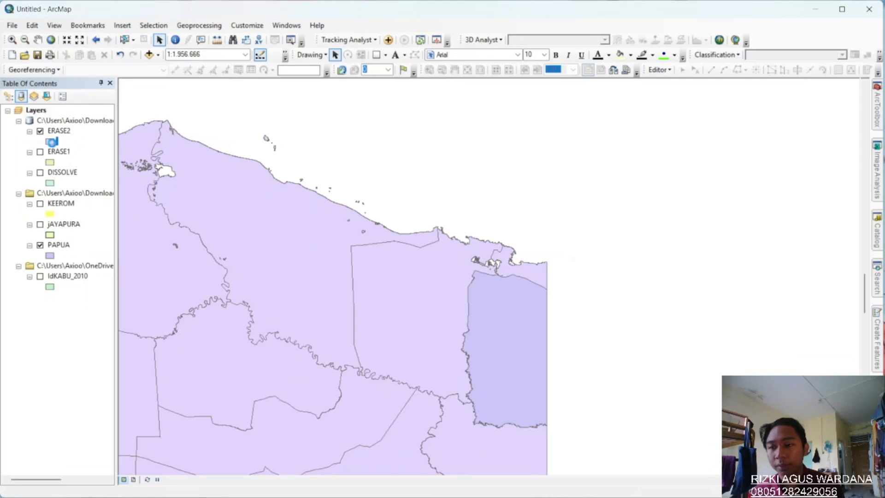
# Step: Apply the Lake fill symbol to the ERASE2 layer and hide the layer
pyautogui.click(52, 142)
pyautogui.click(152, 249)
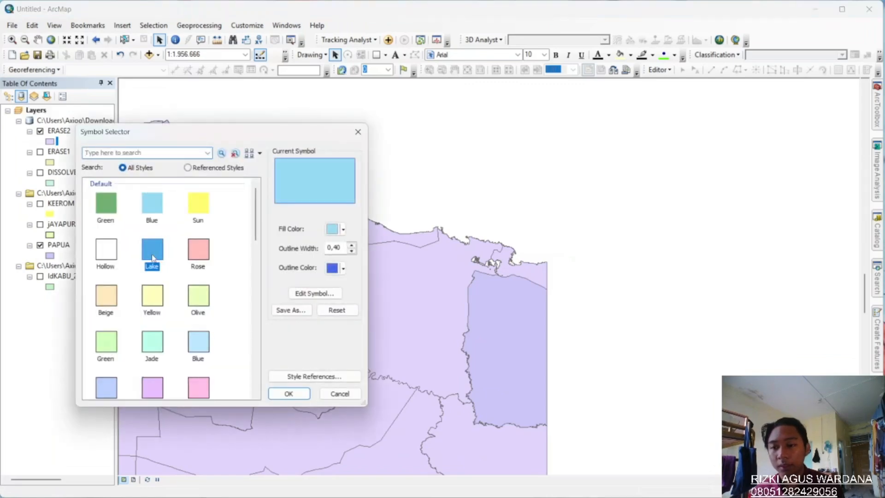
pyautogui.click(288, 394)
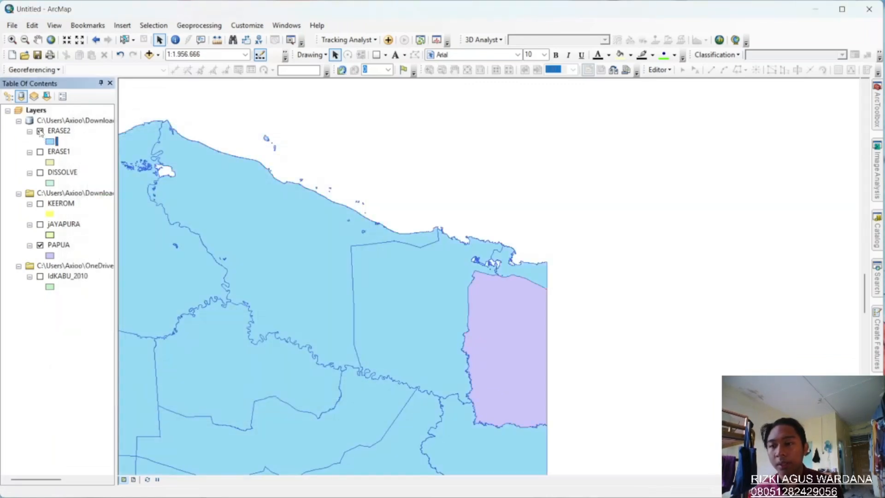
pyautogui.click(41, 131)
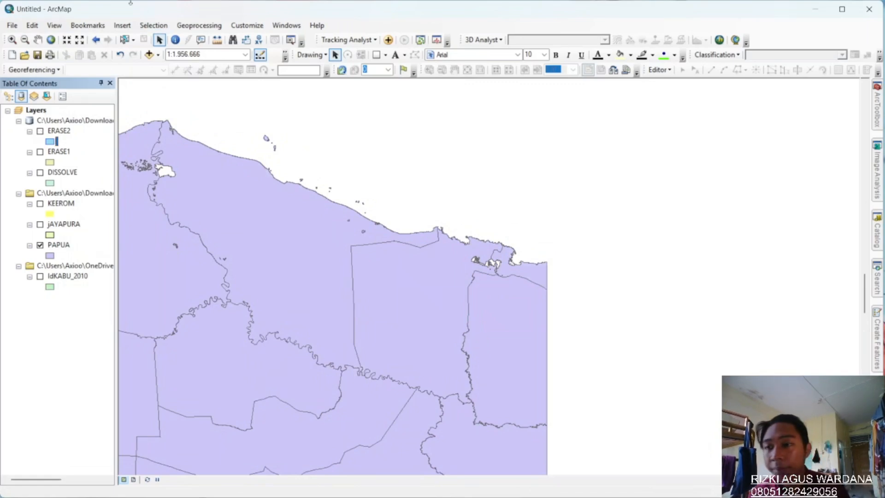
# Step: Set up the Merge tool with jAYAPURA and KEEROM as the input datasets
pyautogui.click(200, 27)
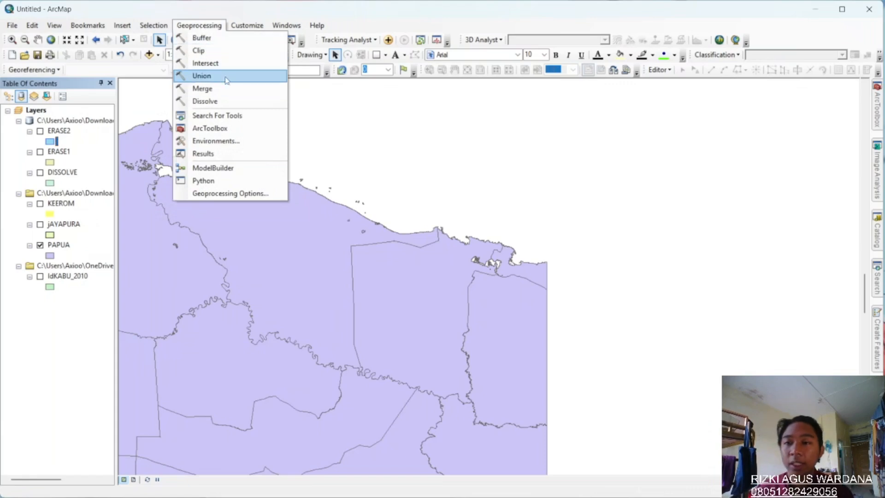
pyautogui.click(226, 88)
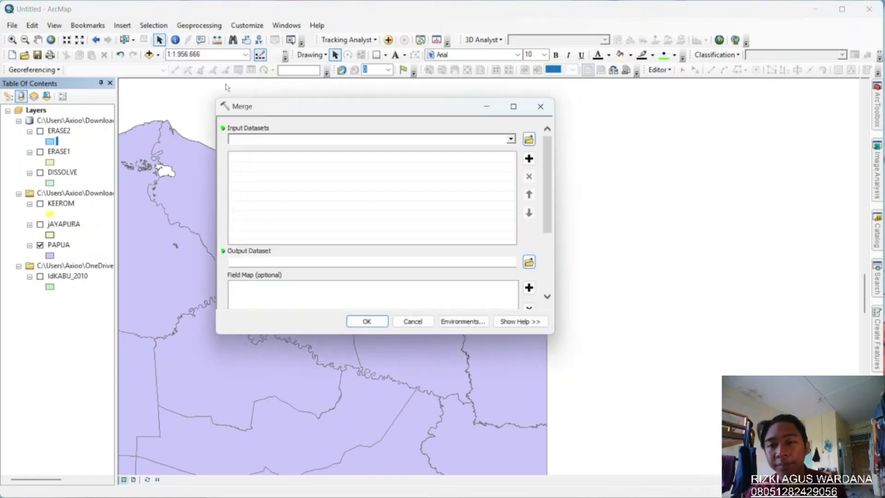
pyautogui.click(512, 139)
pyautogui.click(270, 191)
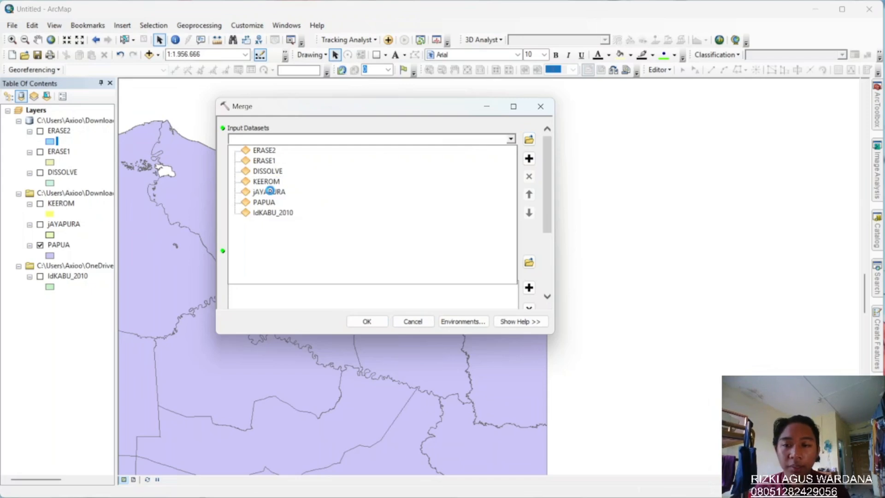
pyautogui.click(512, 139)
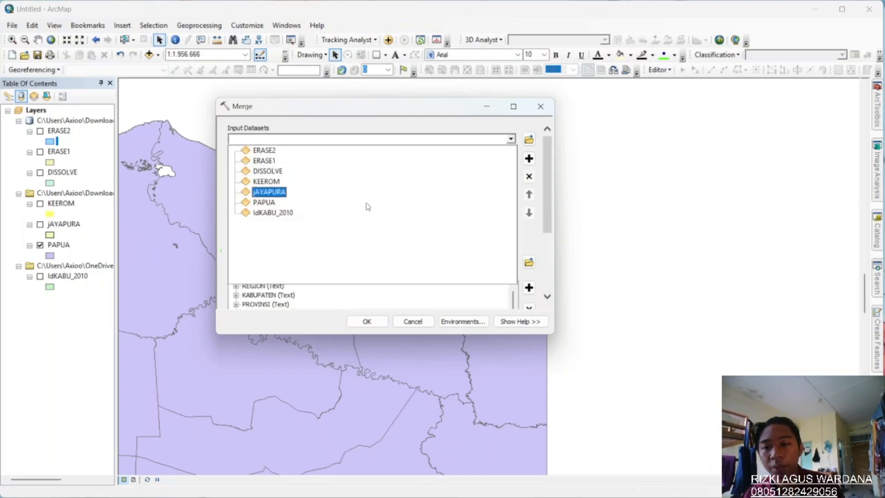
pyautogui.click(266, 181)
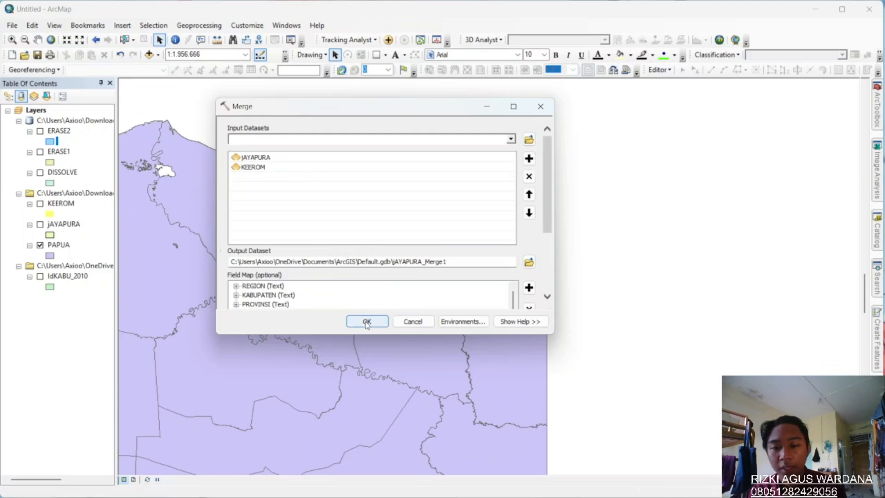
# Step: Try to direct the Merge output to the existing MERGE1 in PAPUAbase.gdb, replacing it, and close the tool without running it
pyautogui.click(529, 262)
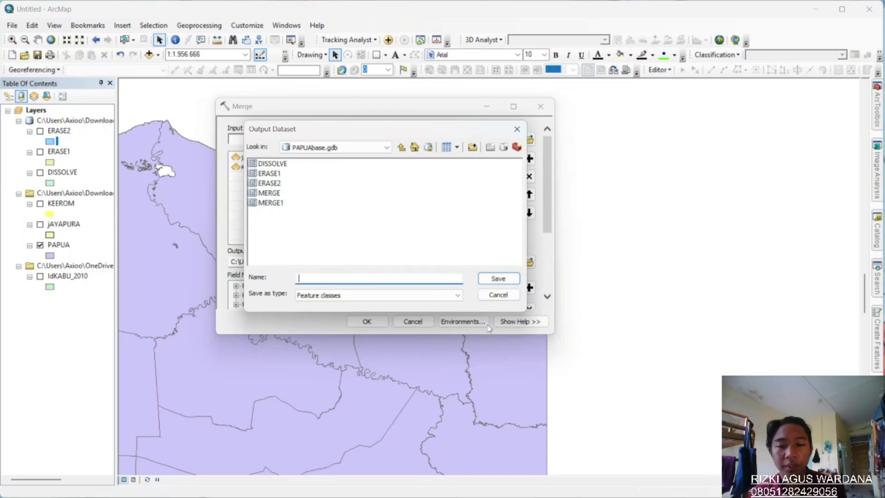
pyautogui.click(271, 202)
pyautogui.click(498, 279)
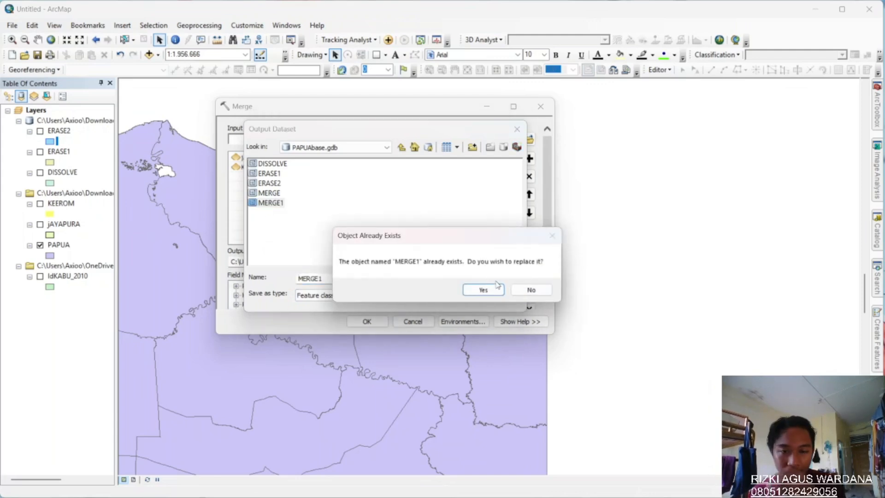
pyautogui.click(491, 290)
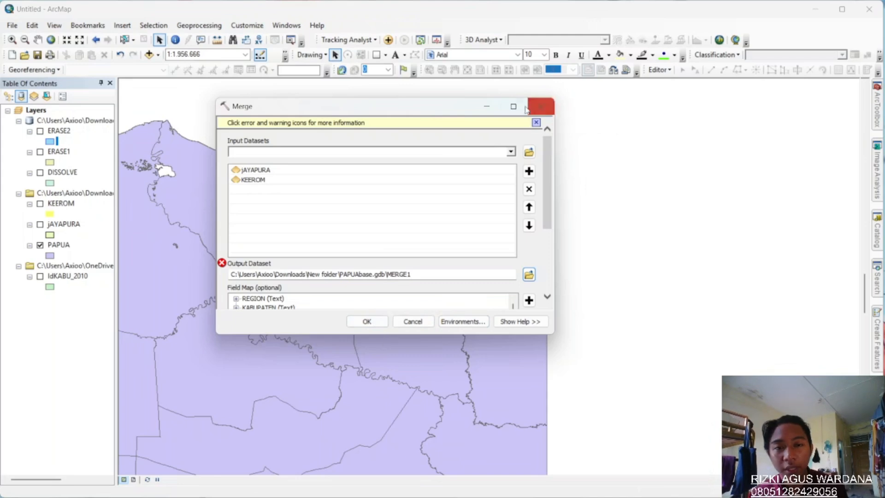
pyautogui.click(548, 108)
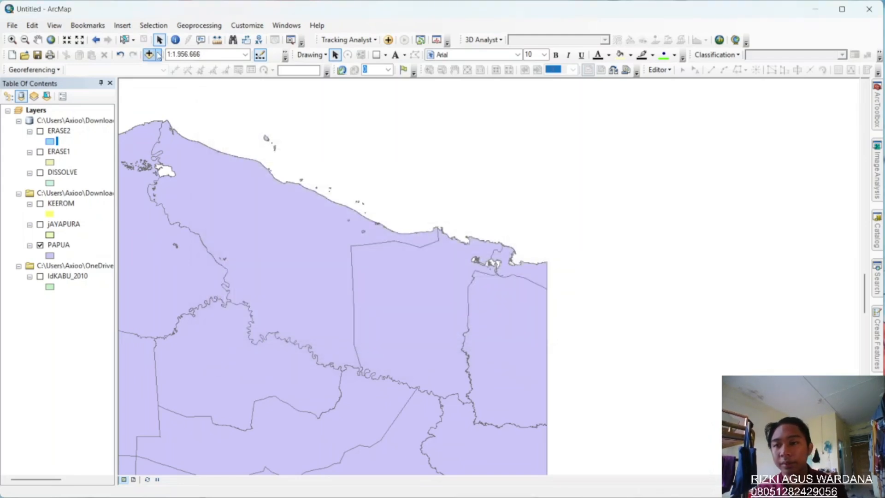
# Step: Add the existing MERGE1 feature class from PAPUAbase.gdb to the map
pyautogui.click(158, 54)
pyautogui.click(170, 68)
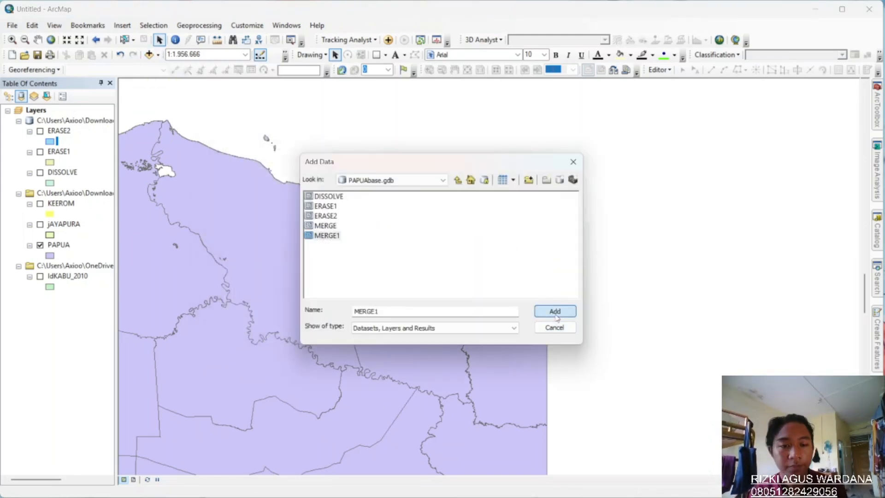
pyautogui.click(555, 310)
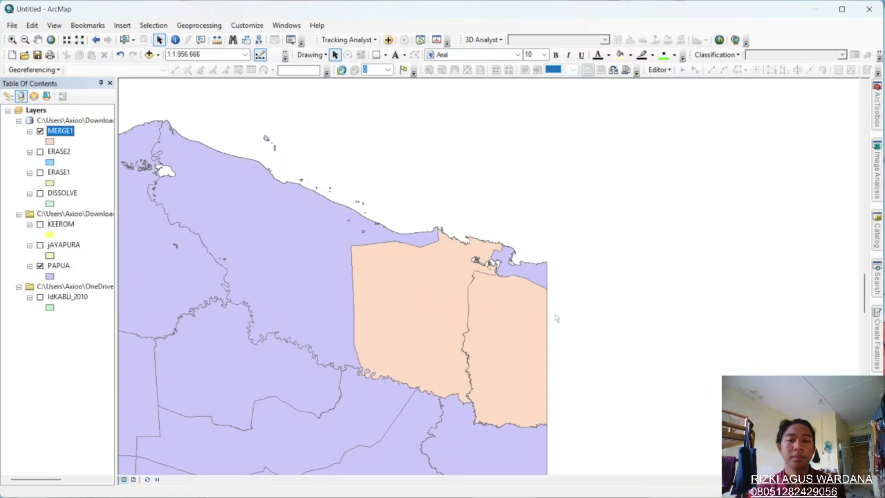
# Step: Compare the map with and without the MERGE1 layer over PAPUA and leave MERGE1 hidden
pyautogui.click(40, 131)
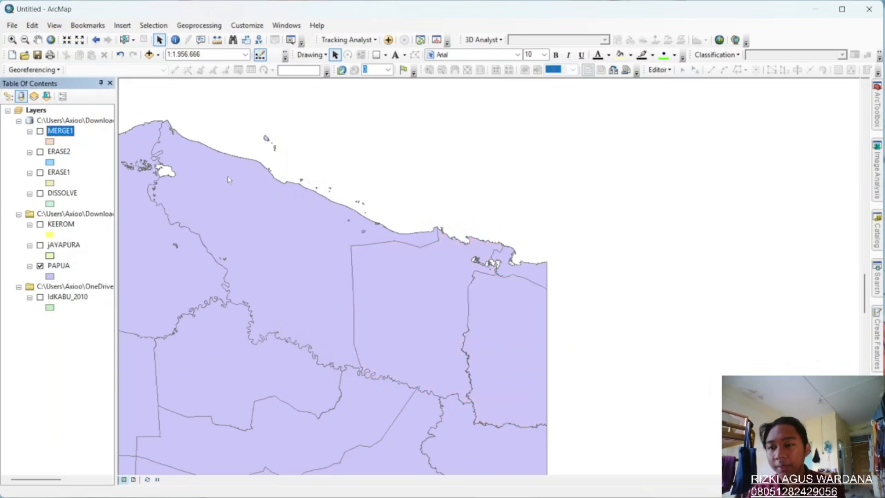
pyautogui.click(40, 132)
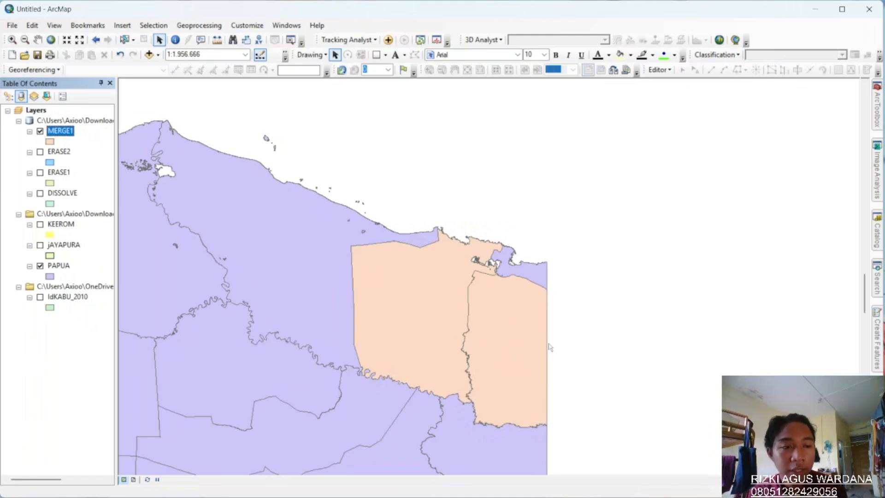
pyautogui.click(40, 131)
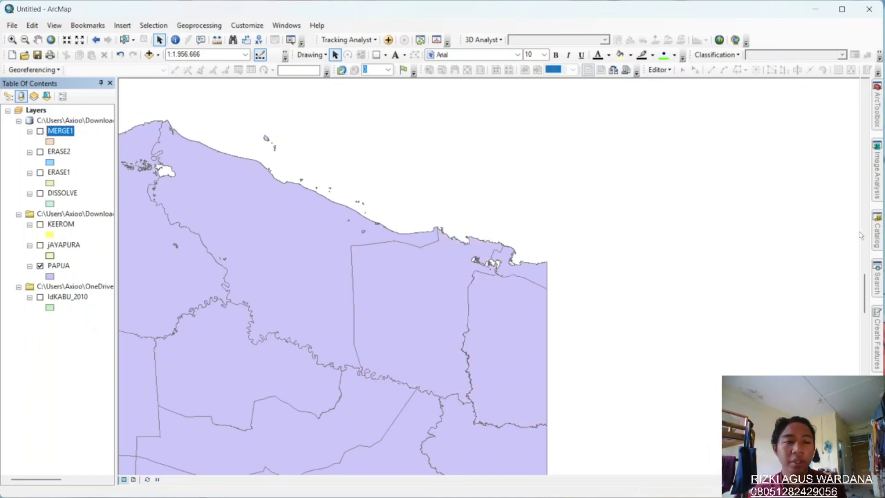
# Step: Start a new shapefile inside New folder and name it MIR
pyautogui.click(875, 232)
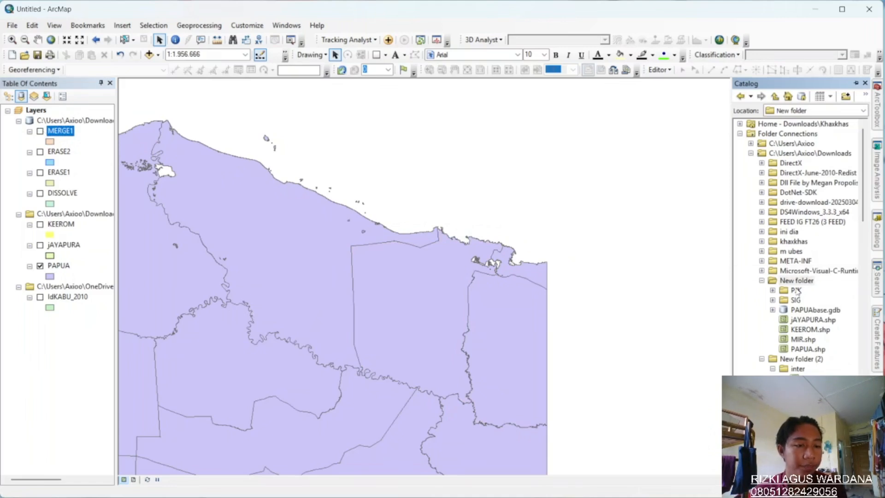
pyautogui.rightClick(798, 287)
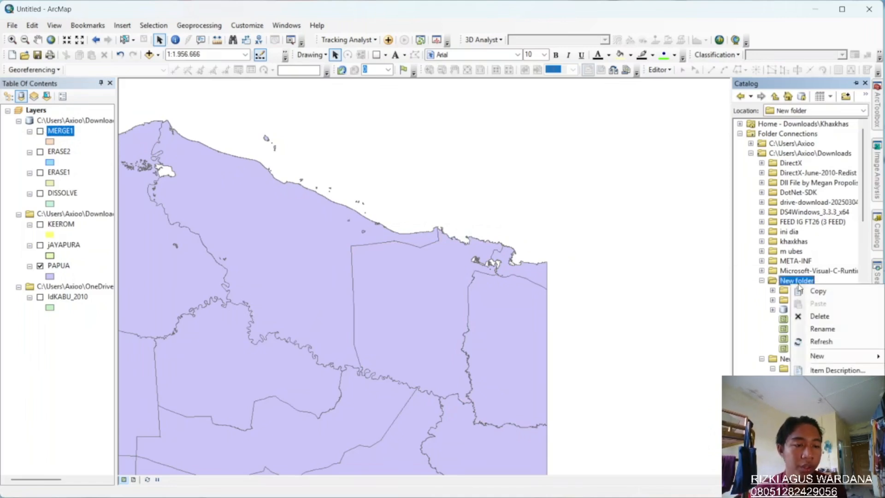
pyautogui.moveTo(842, 354)
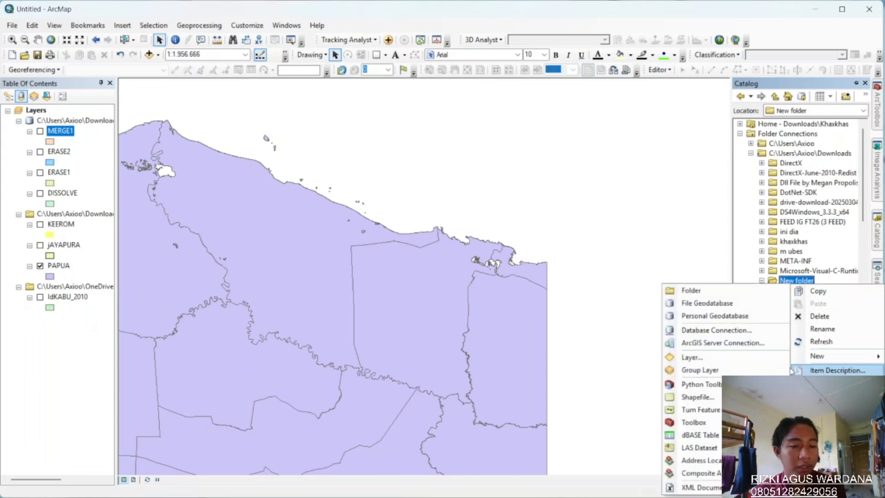
pyautogui.click(696, 396)
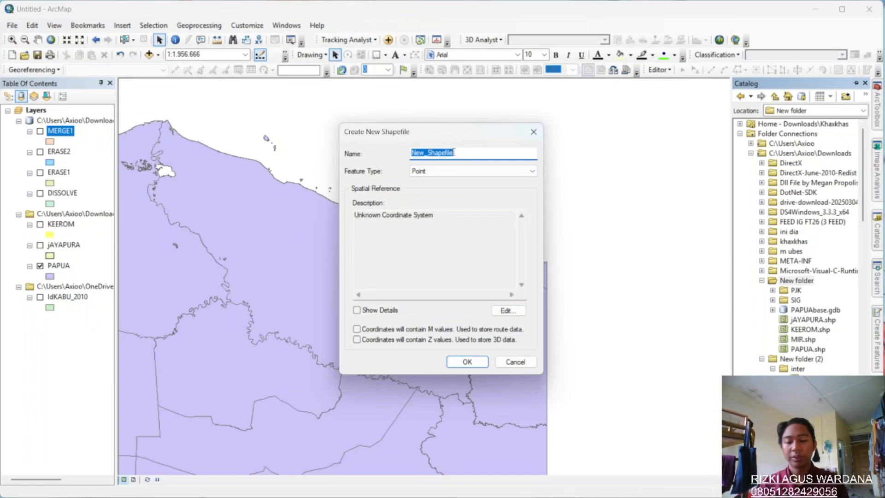
pyautogui.write('MIR')
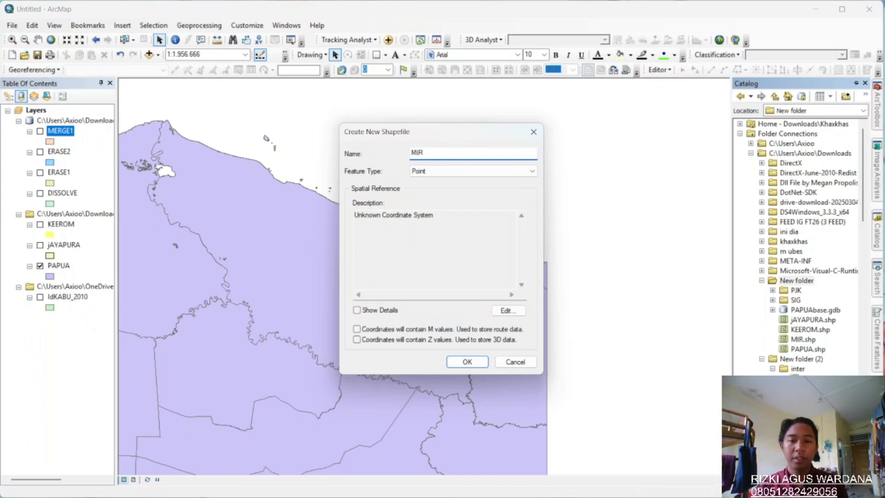
# Step: Set the new shapefile's coordinate system to WGS 1984 from the favorites
pyautogui.click(508, 311)
pyautogui.click(386, 169)
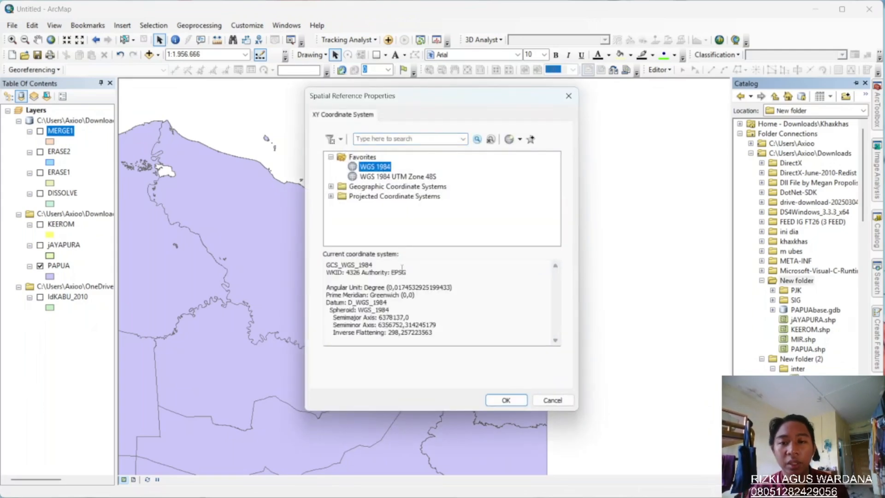
pyautogui.click(522, 404)
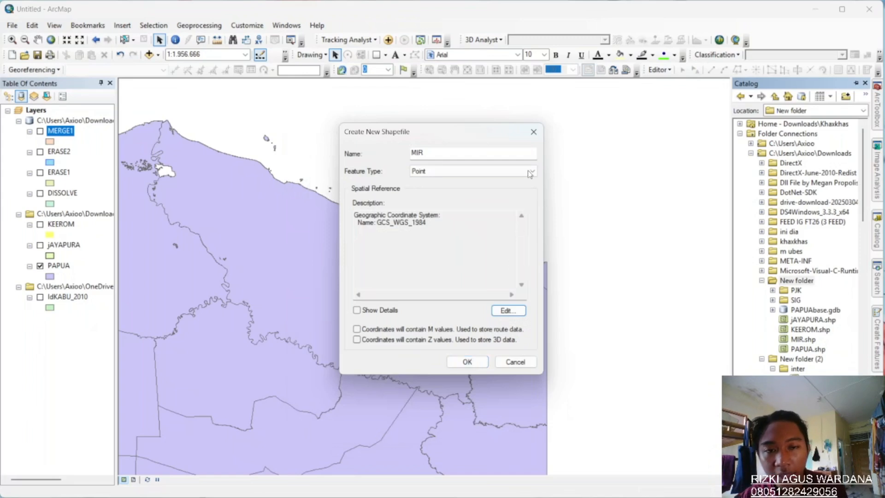
# Step: Discard the new shapefile setup and add the existing MIR.shp from New folder to the map
pyautogui.click(533, 132)
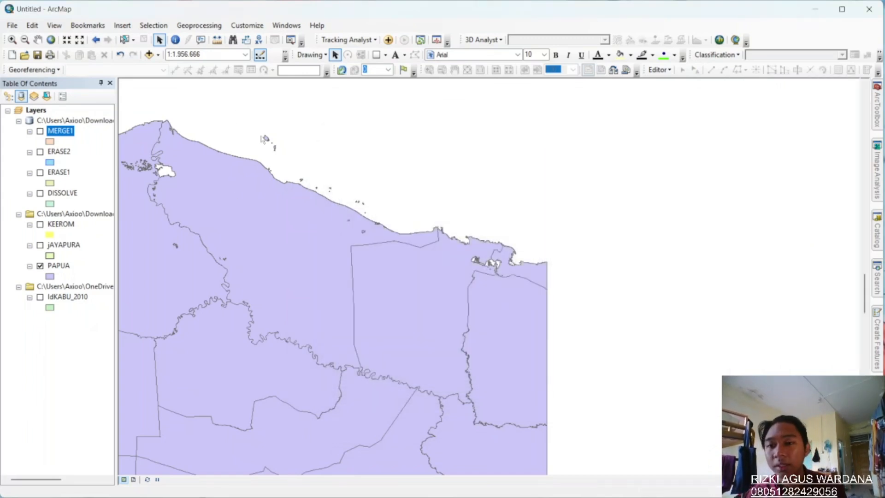
pyautogui.click(158, 54)
pyautogui.click(175, 65)
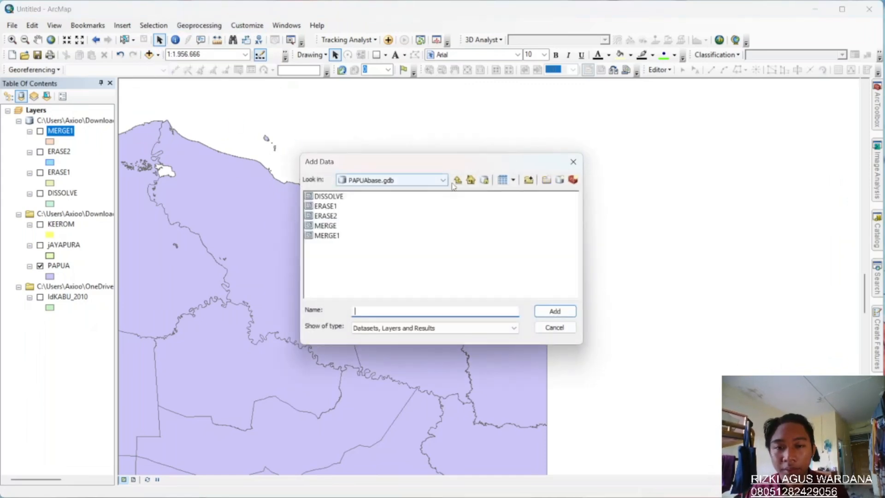
pyautogui.click(458, 179)
pyautogui.click(323, 246)
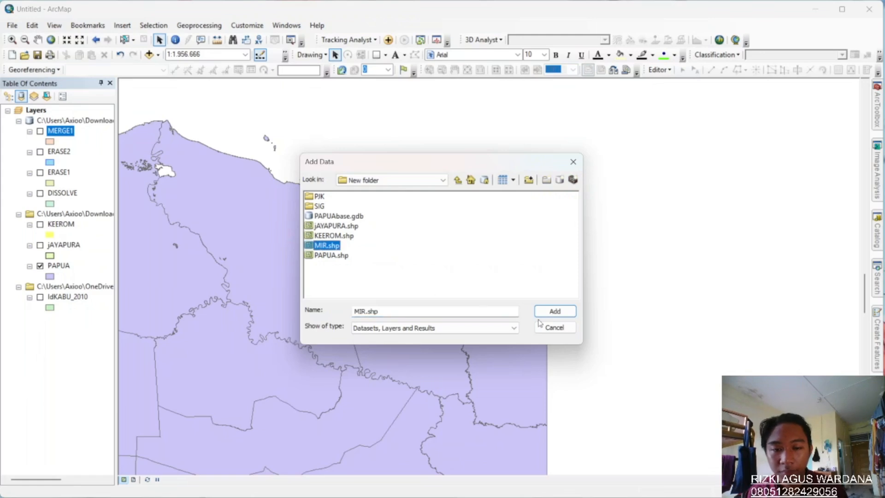
pyautogui.click(555, 312)
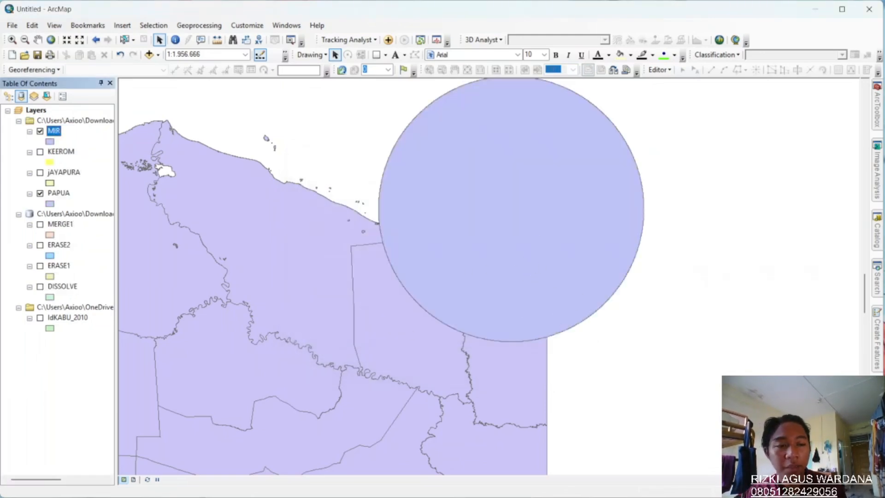
# Step: Start the Clip tool with PAPUA as the input features and MIR as the clip features
pyautogui.moveTo(878, 339)
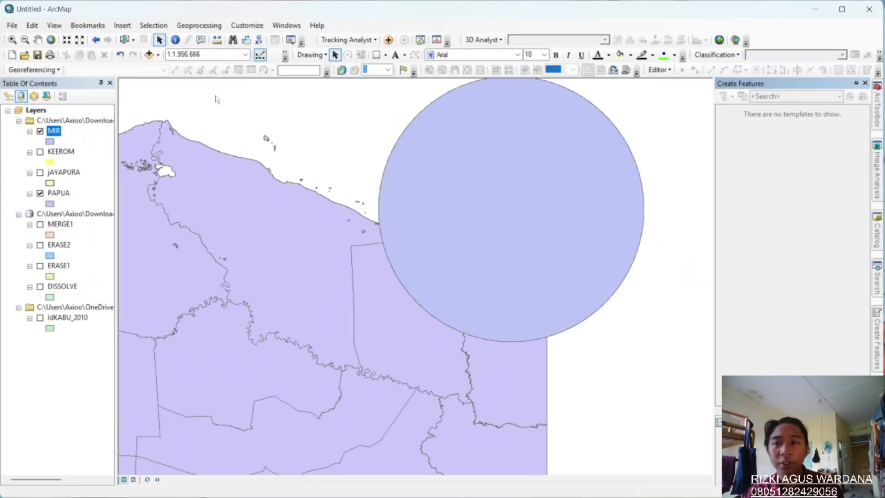
pyautogui.click(216, 25)
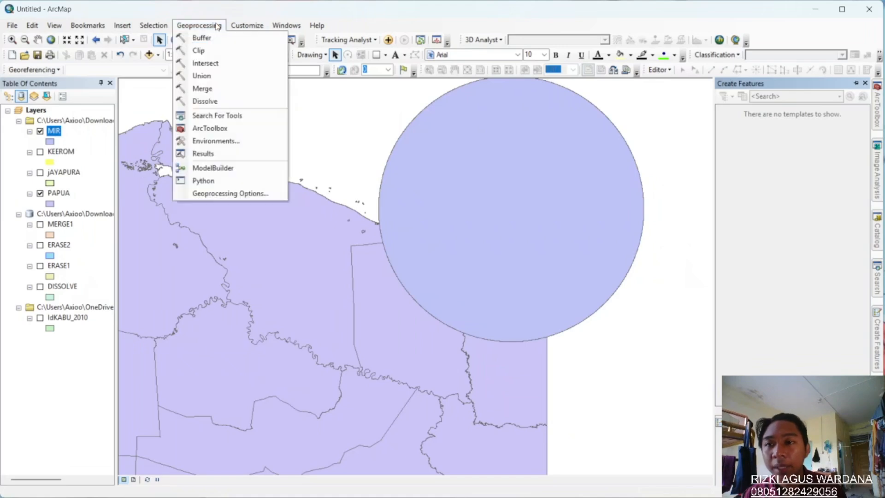
pyautogui.click(229, 53)
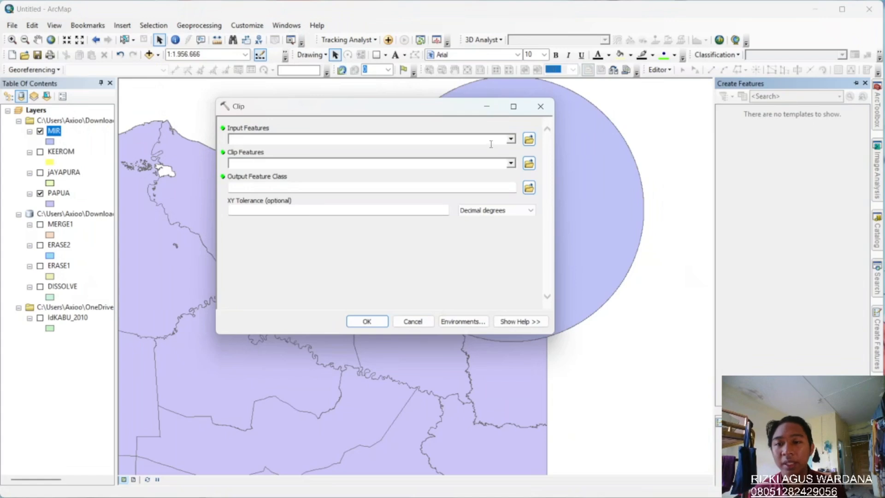
pyautogui.click(510, 139)
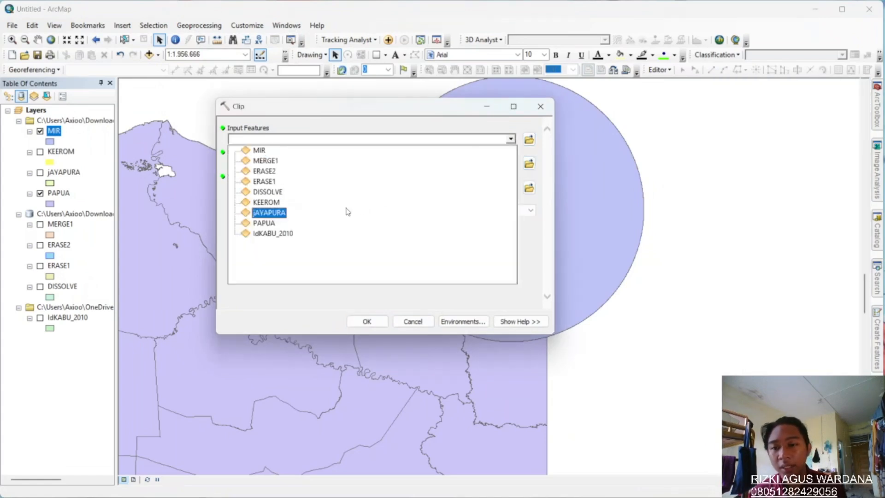
pyautogui.click(261, 223)
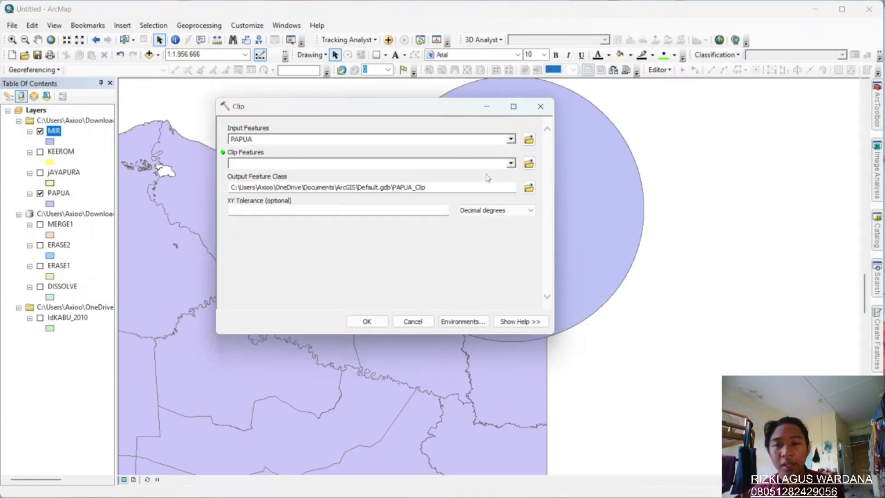
pyautogui.click(510, 165)
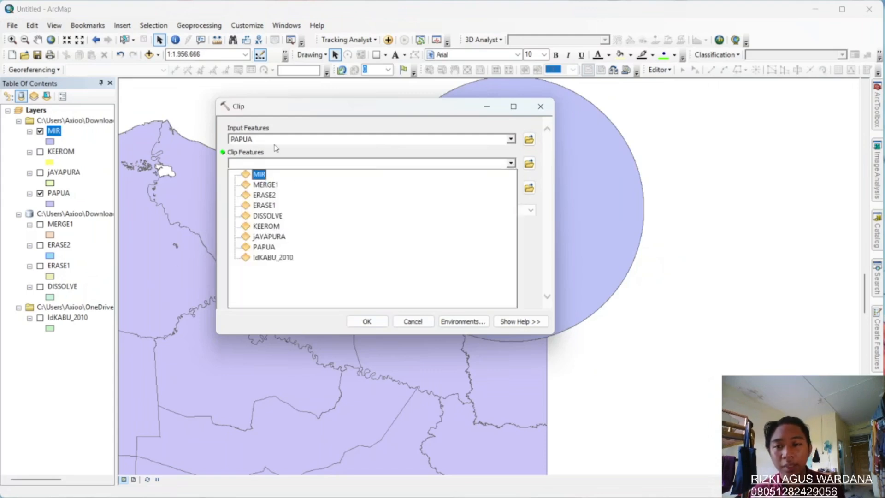
pyautogui.click(260, 179)
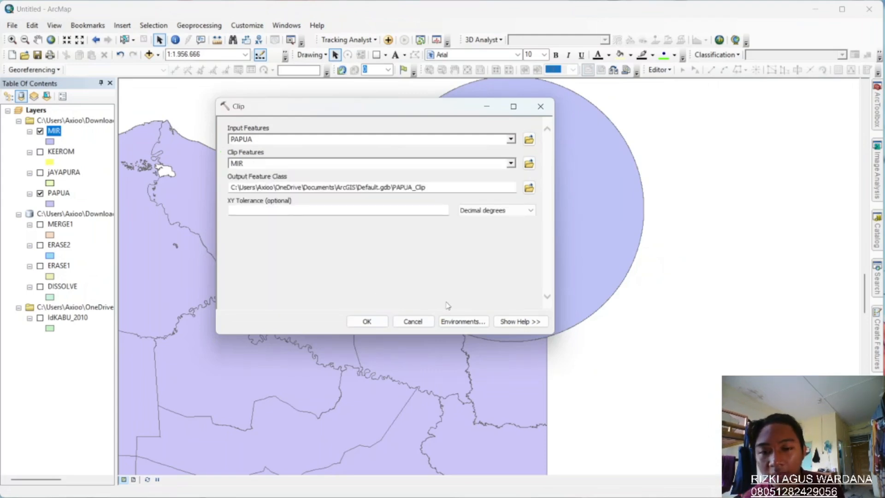
# Step: Save the clip output as CLIP in PAPUAbase.gdb and run the tool
pyautogui.click(530, 189)
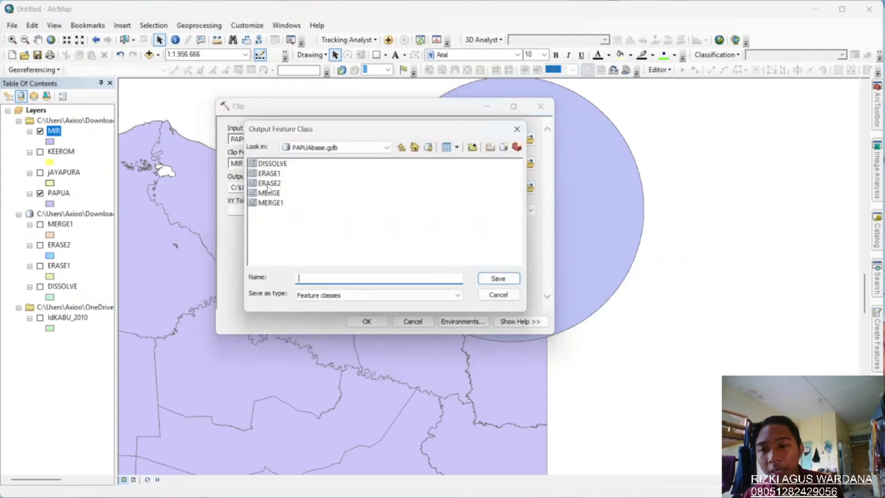
pyautogui.write('C')
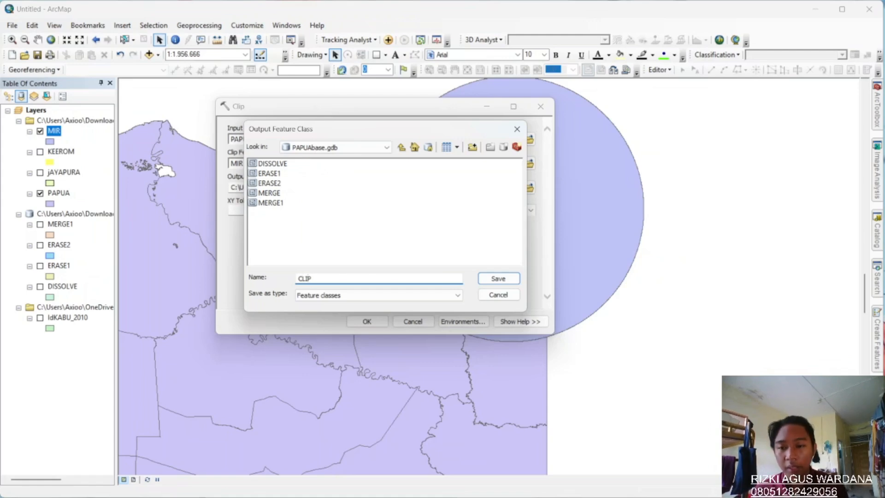
pyautogui.write('LIP')
pyautogui.click(505, 279)
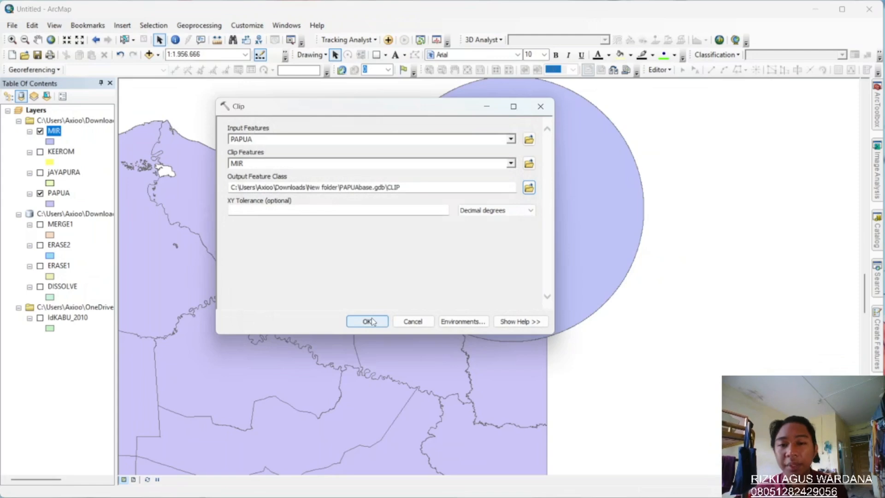
pyautogui.click(367, 321)
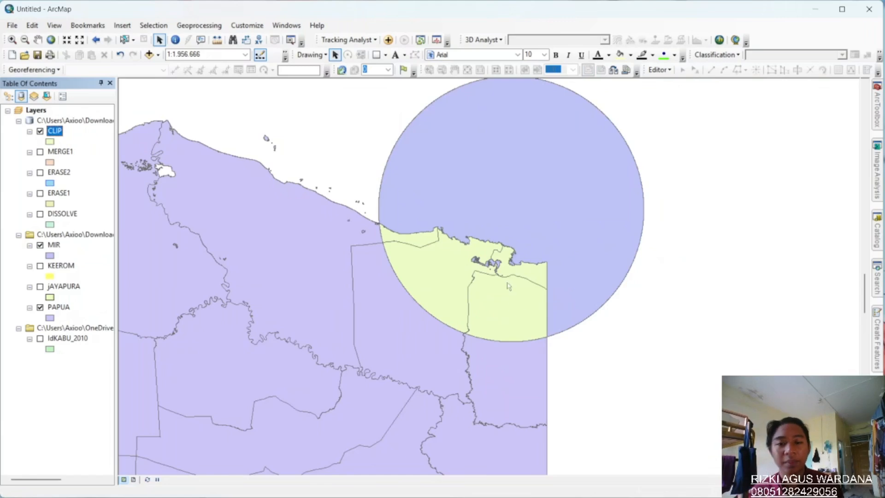
# Step: Inspect the CLIP result with PAPUA and MIR hidden, and leave only PAPUA shown on the map
pyautogui.click(40, 307)
pyautogui.click(40, 131)
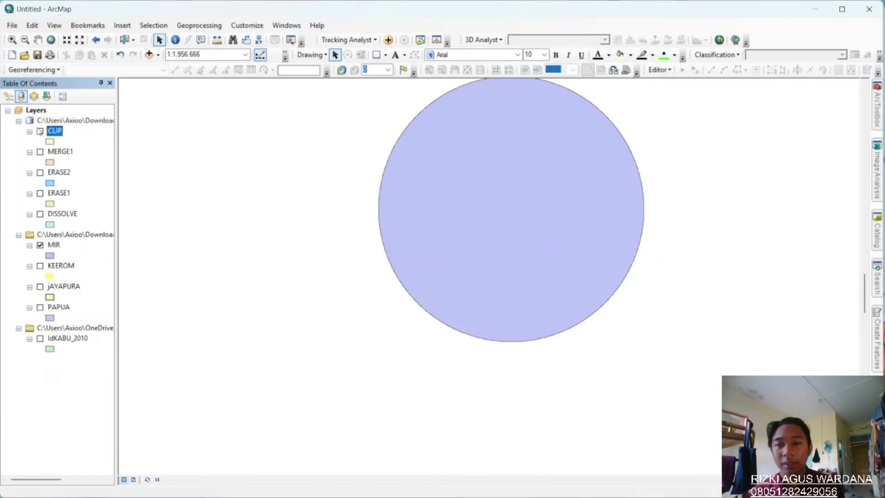
pyautogui.click(40, 131)
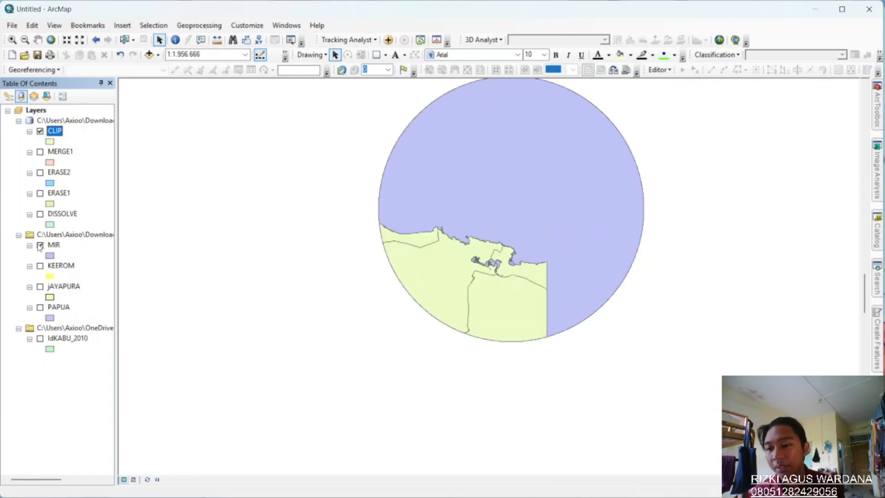
pyautogui.click(40, 245)
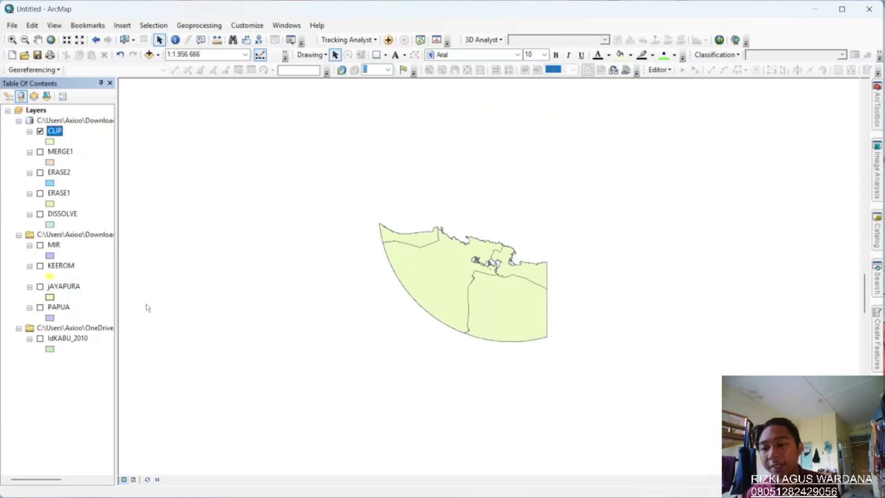
pyautogui.click(40, 307)
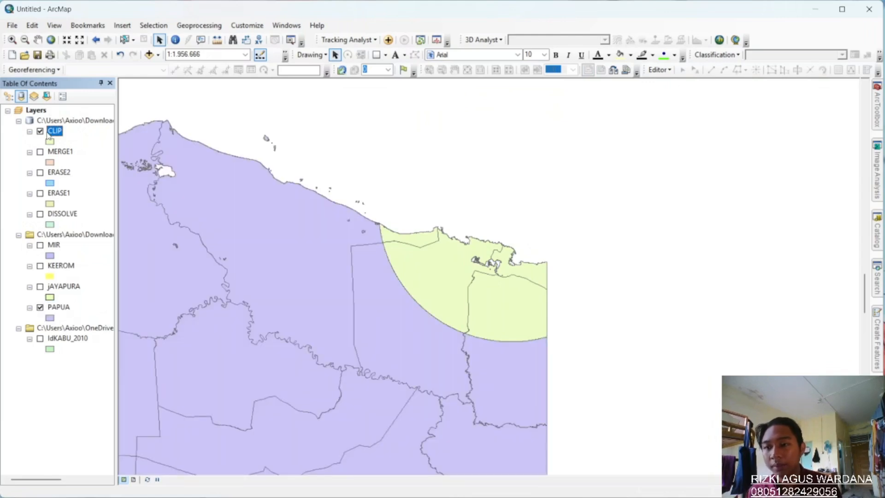
pyautogui.click(40, 131)
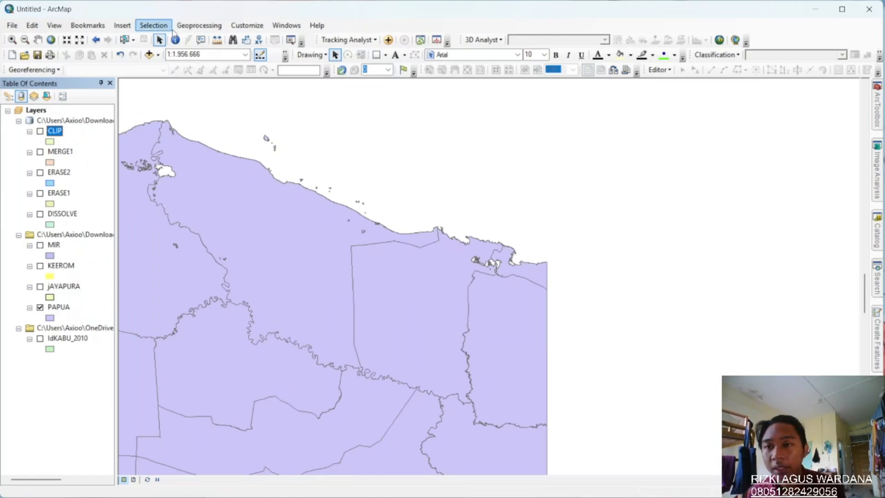
# Step: Start the Intersect tool with PAPUA and MIR as the input features
pyautogui.click(199, 25)
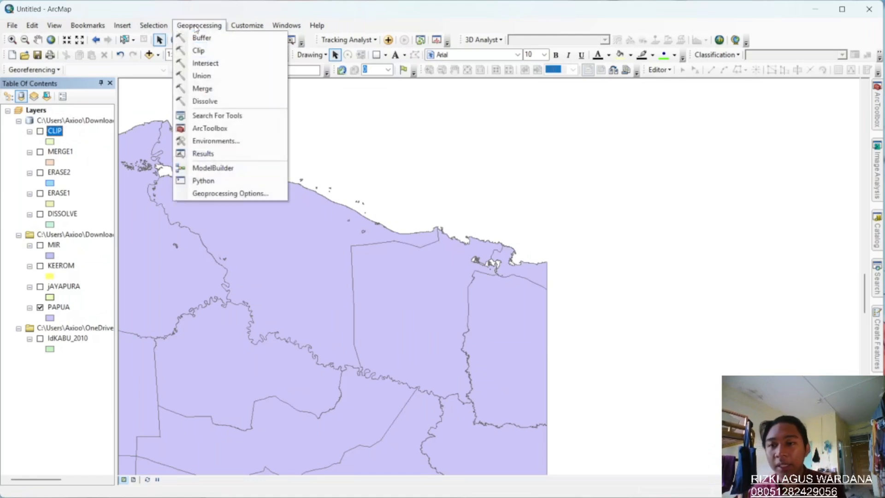
pyautogui.click(207, 64)
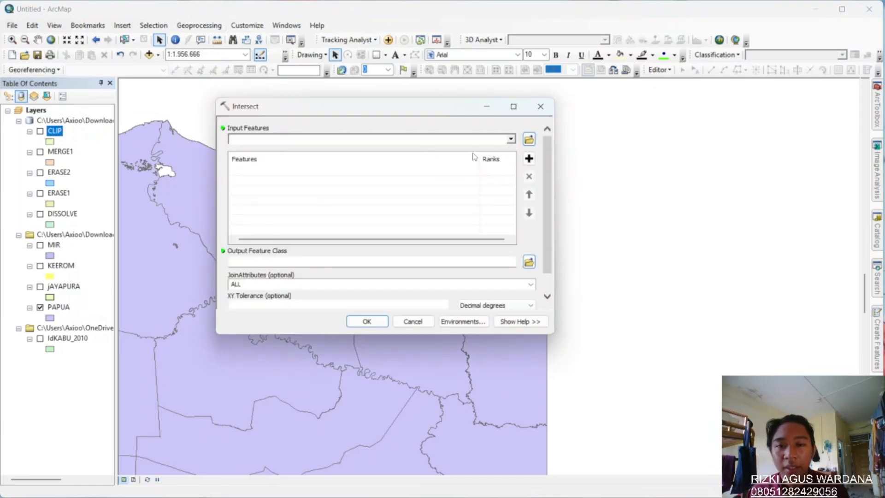
pyautogui.click(510, 140)
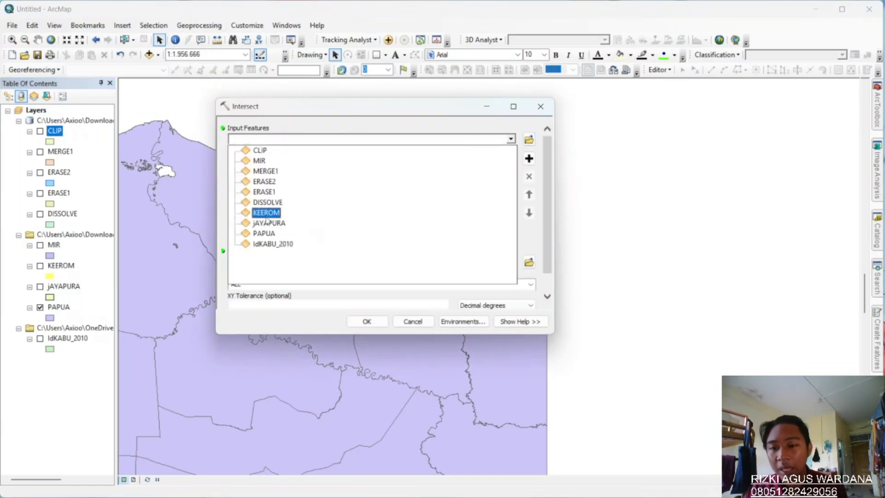
pyautogui.click(267, 233)
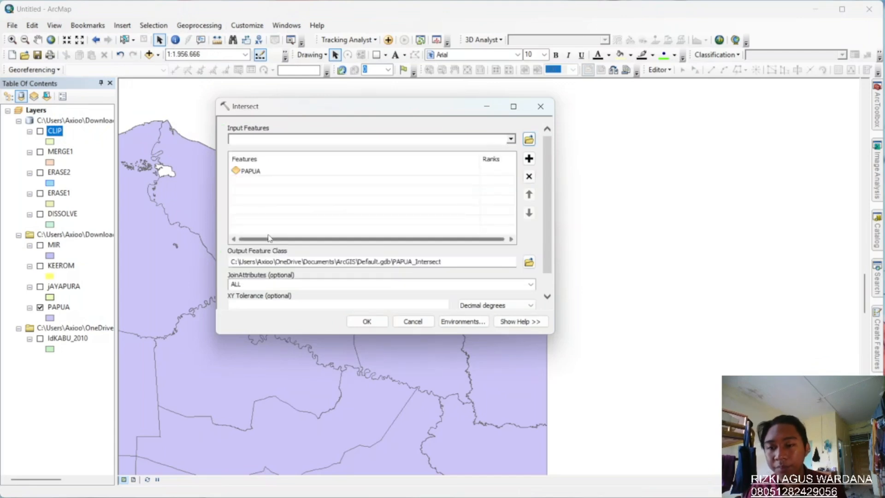
pyautogui.click(510, 139)
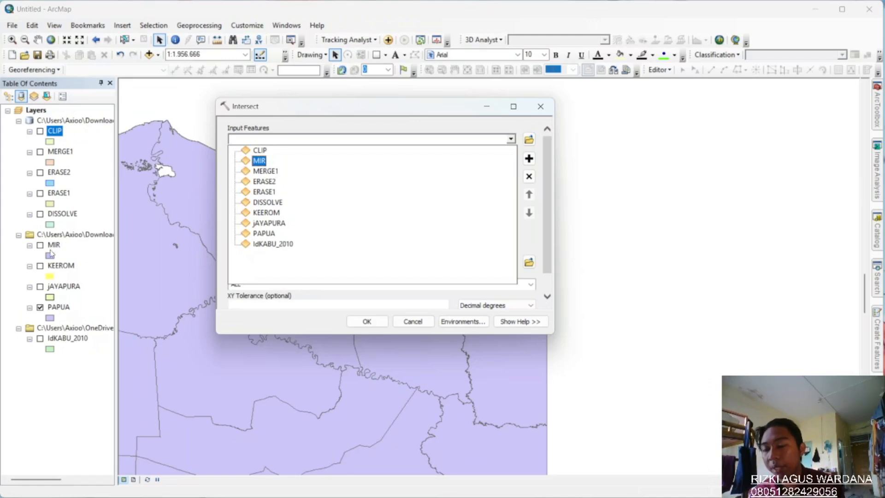
pyautogui.click(259, 162)
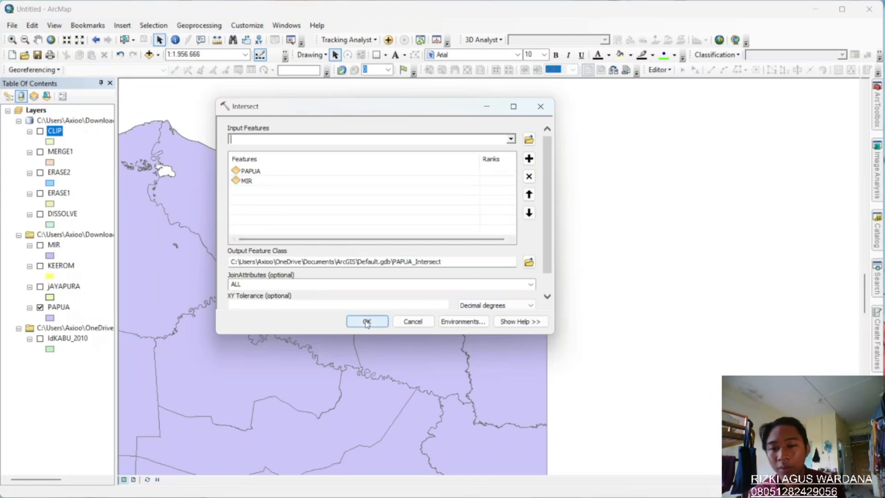
# Step: Save the intersect output as INTERSECT in PAPUAbase.gdb and run the tool
pyautogui.click(528, 262)
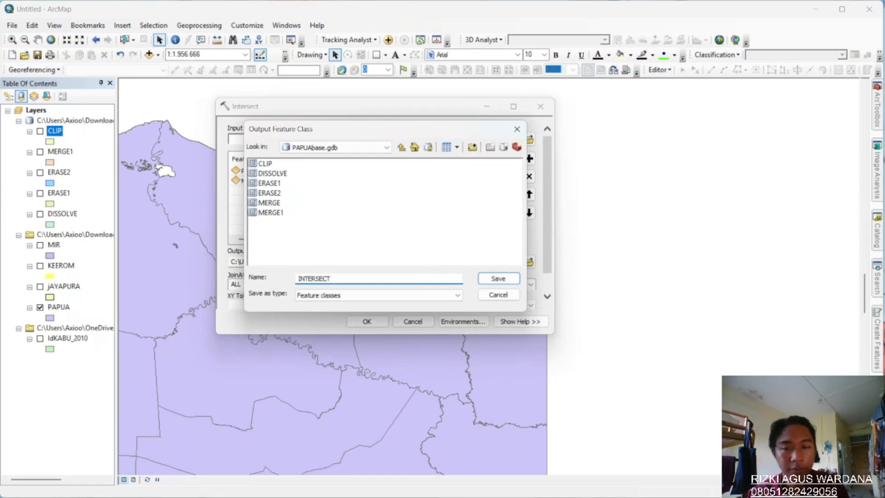
pyautogui.click(483, 278)
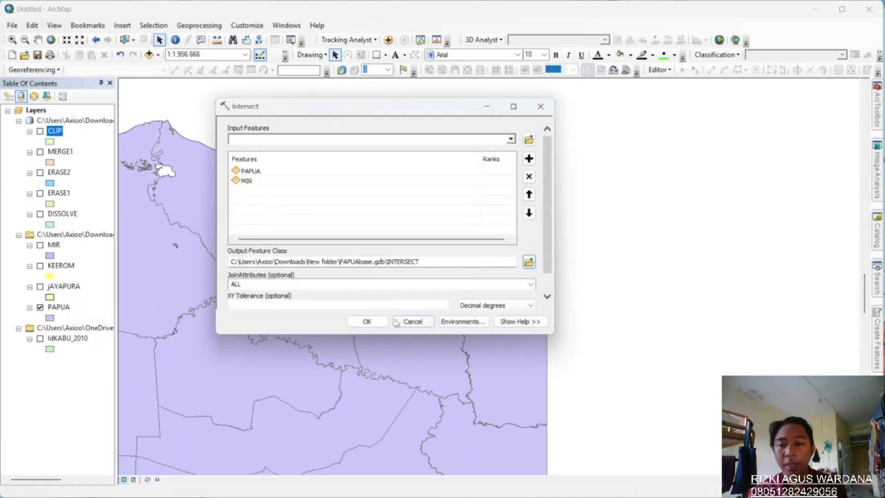
pyautogui.click(375, 321)
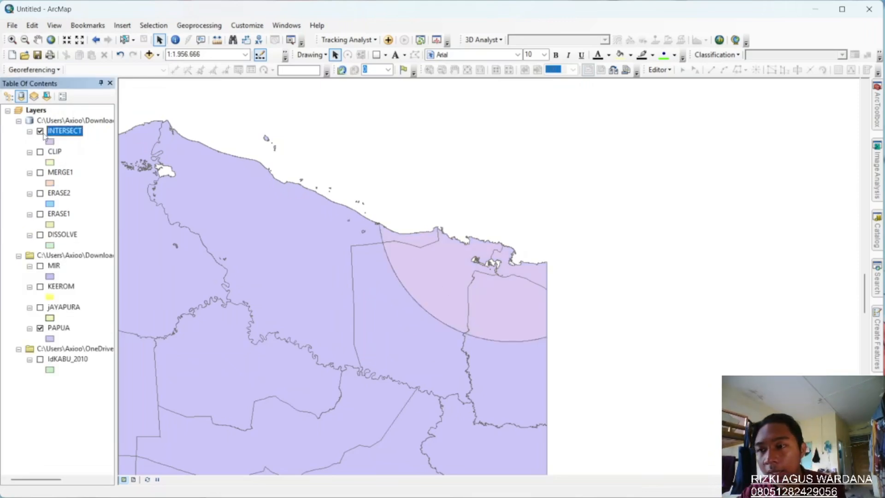
# Step: Examine the INTERSECT result by switching the PAPUA and MIR layers' visibility and restoring it
pyautogui.click(40, 328)
pyautogui.click(40, 328)
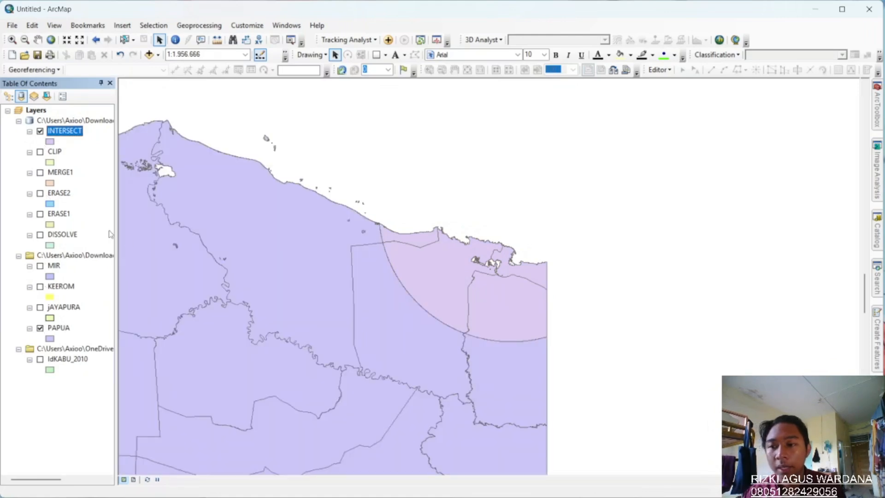
pyautogui.click(40, 266)
pyautogui.click(40, 266)
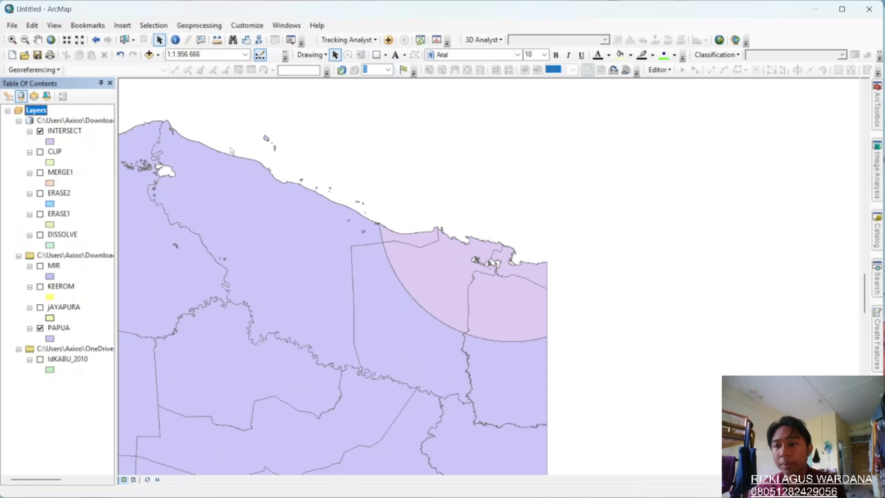
# Step: Start the Union tool with CLIP and PAPUA as the input features
pyautogui.click(205, 25)
pyautogui.click(211, 75)
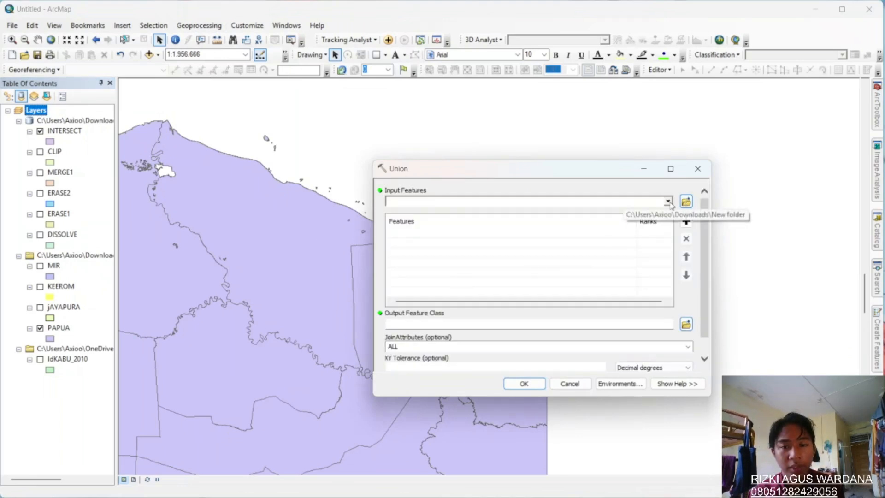
pyautogui.click(668, 202)
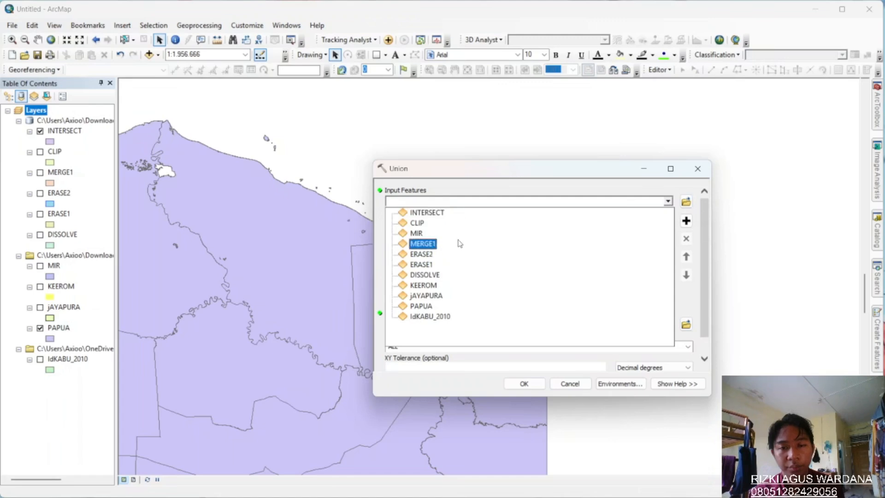
pyautogui.click(446, 223)
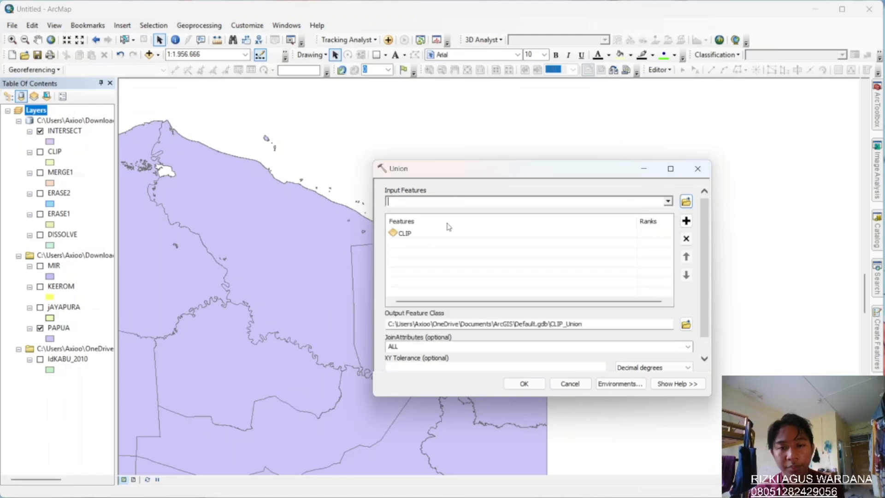
pyautogui.click(668, 202)
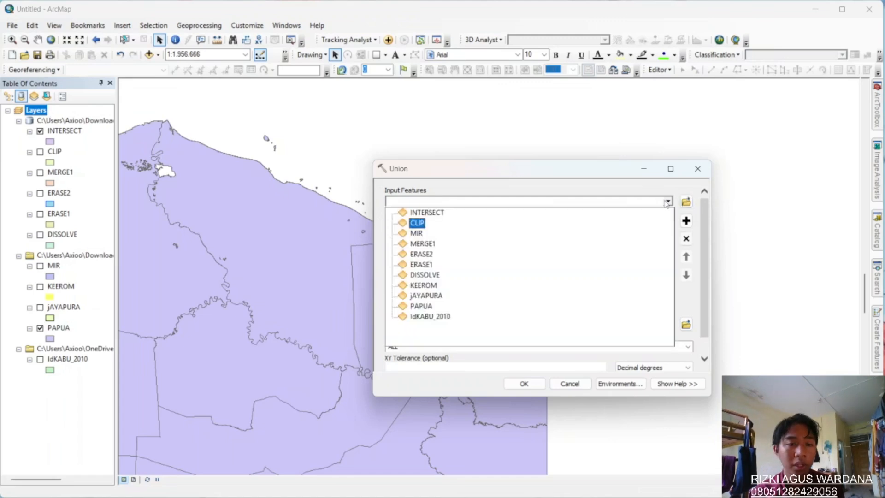
pyautogui.click(445, 306)
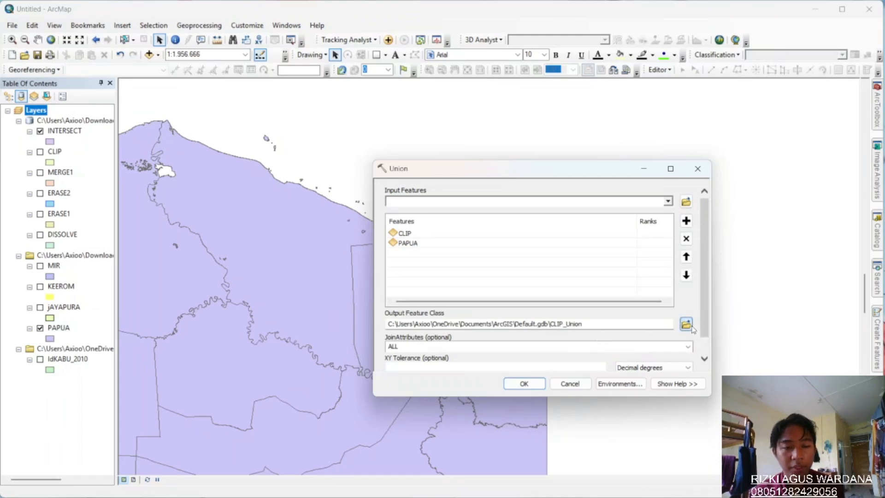
# Step: Save the union output as UNION1 in PAPUAbase.gdb and run the tool with gaps allowed
pyautogui.click(685, 324)
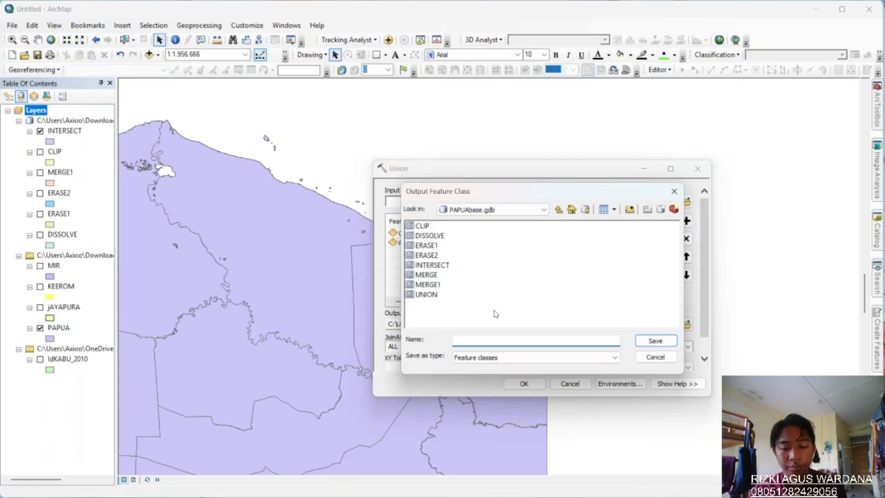
pyautogui.write('UNION1')
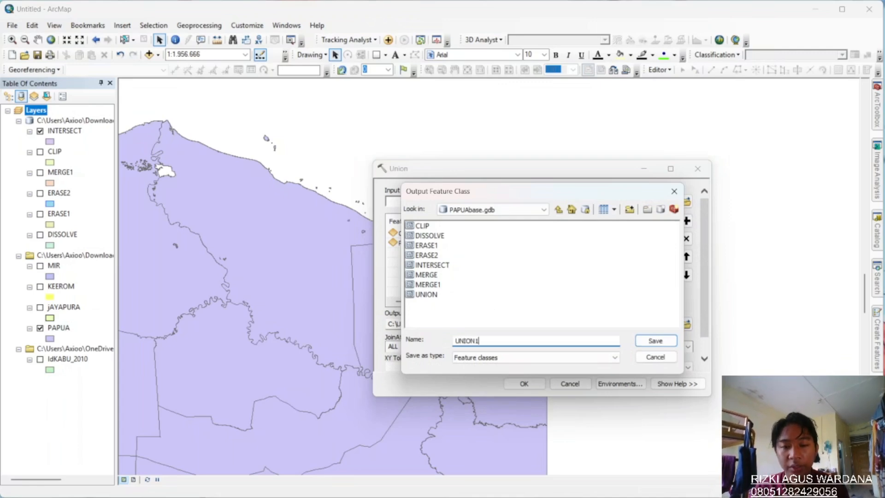
pyautogui.click(655, 340)
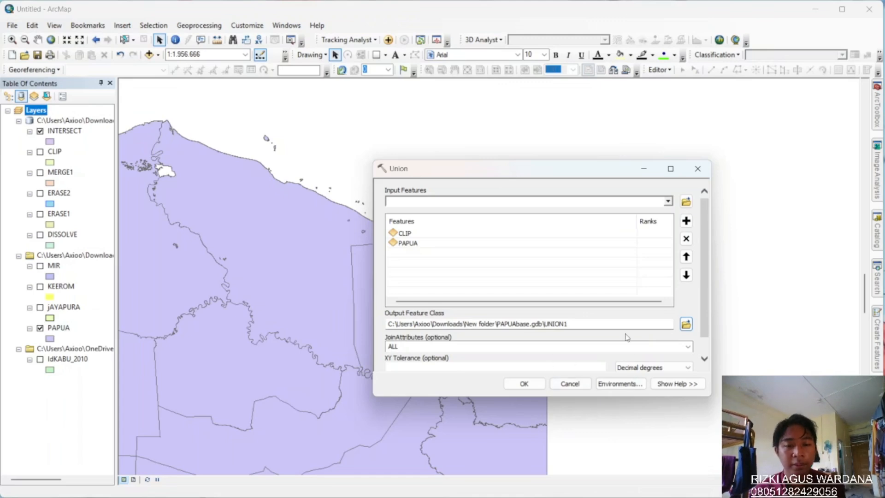
pyautogui.scroll(-1, 626, 338)
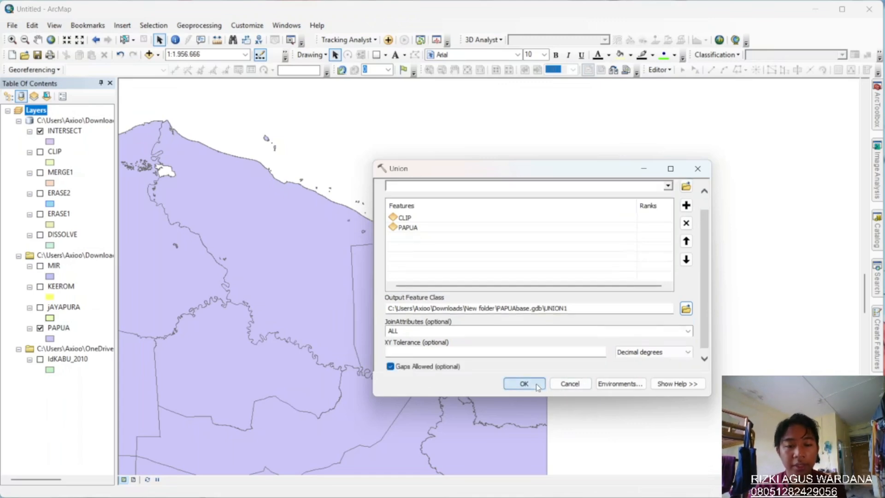
pyautogui.click(536, 384)
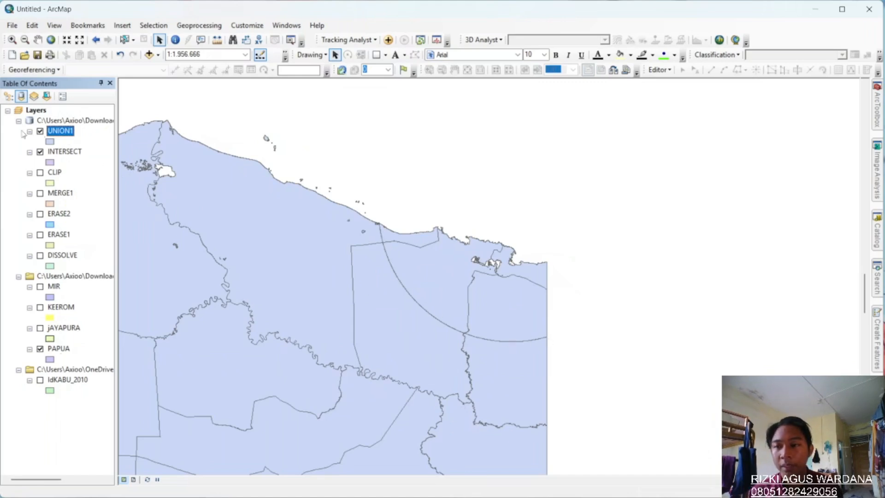
# Step: Hide the UNION1 and INTERSECT layers, leaving only PAPUA shown on the map
pyautogui.click(40, 132)
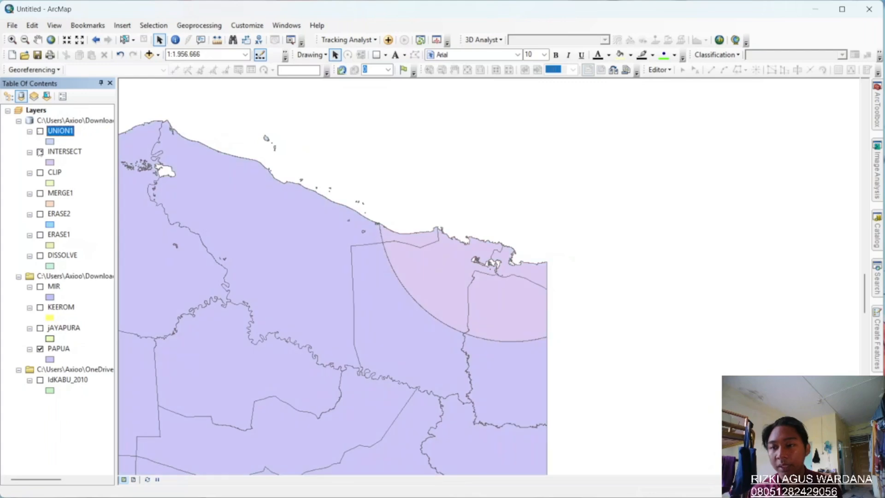
pyautogui.click(40, 152)
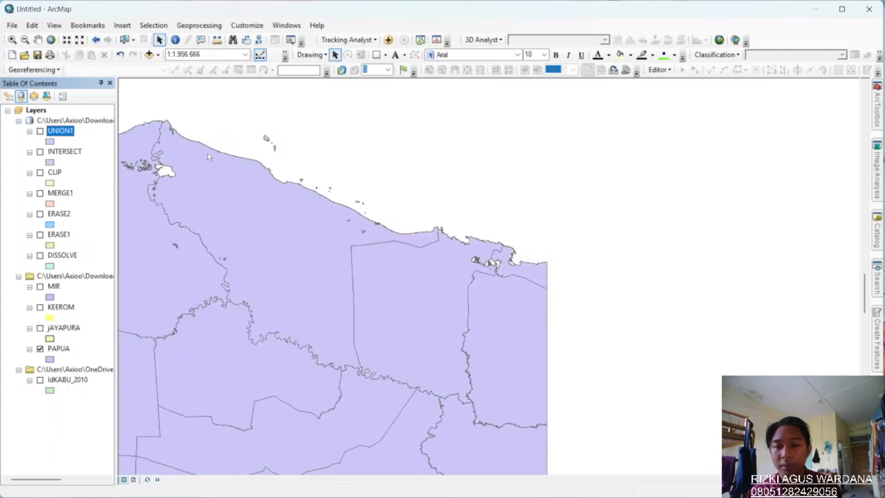
pyautogui.click(40, 173)
pyautogui.click(40, 174)
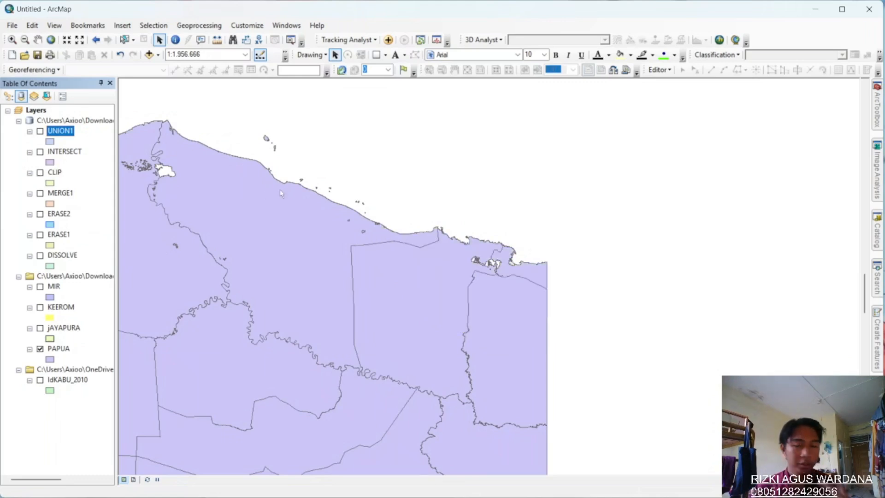
pyautogui.click(199, 26)
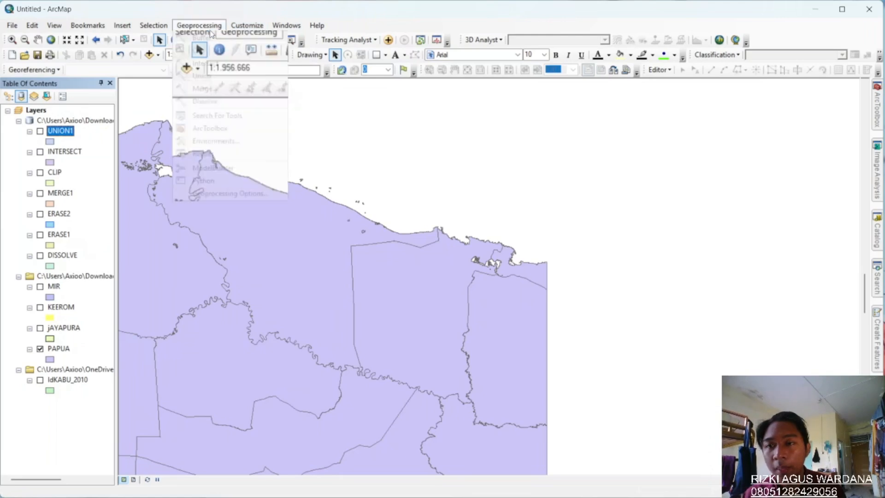
pyautogui.click(203, 38)
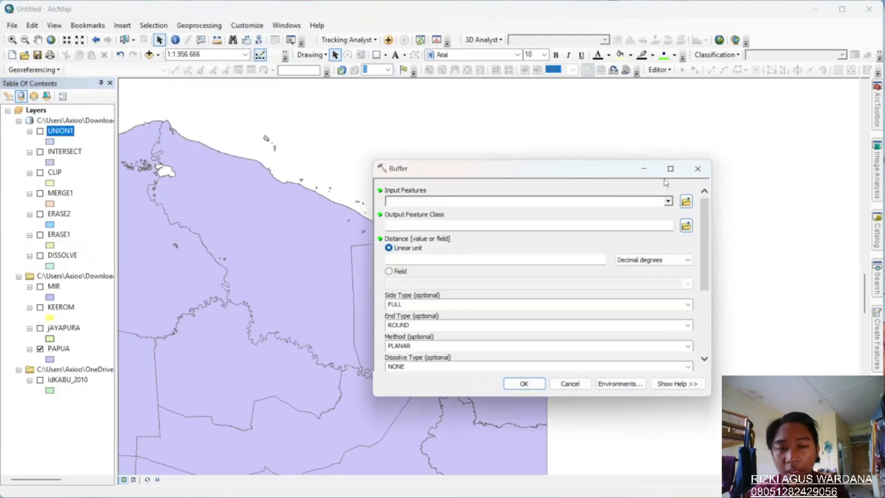
pyautogui.click(697, 168)
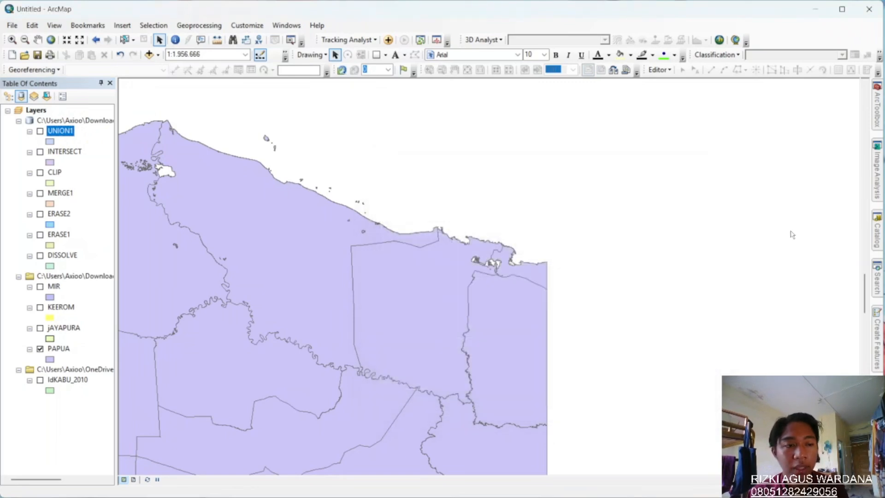
# Step: Start a new shapefile in New folder, naming it LINE with the Polyline feature type
pyautogui.click(877, 245)
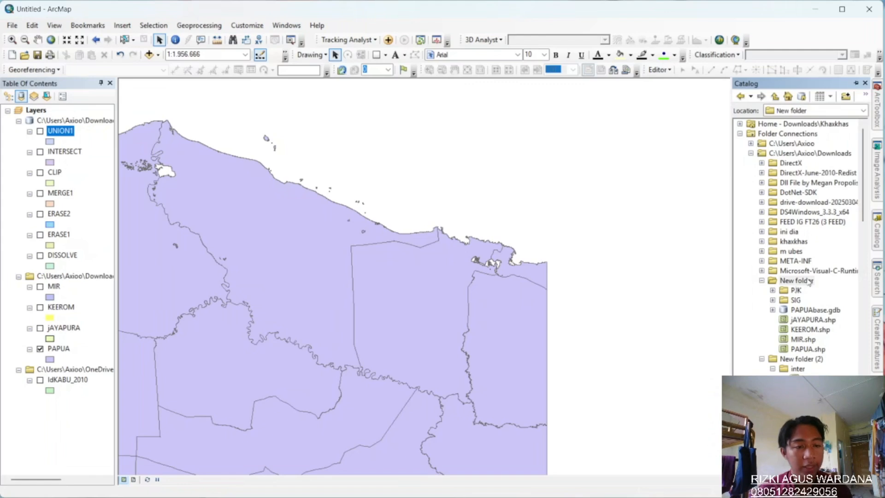
pyautogui.rightClick(791, 282)
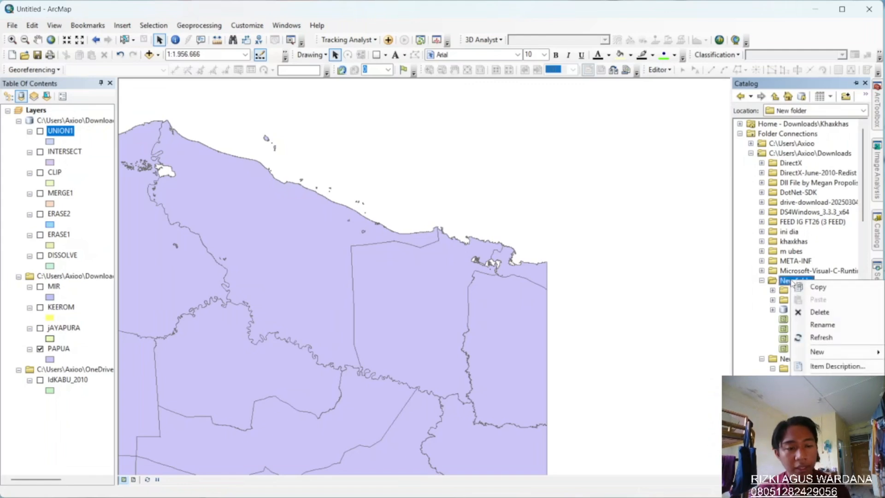
pyautogui.moveTo(826, 353)
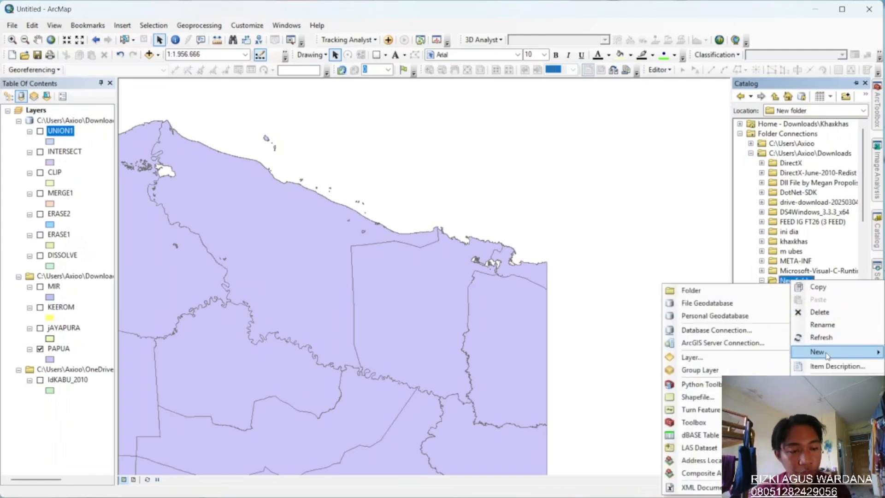
pyautogui.click(716, 398)
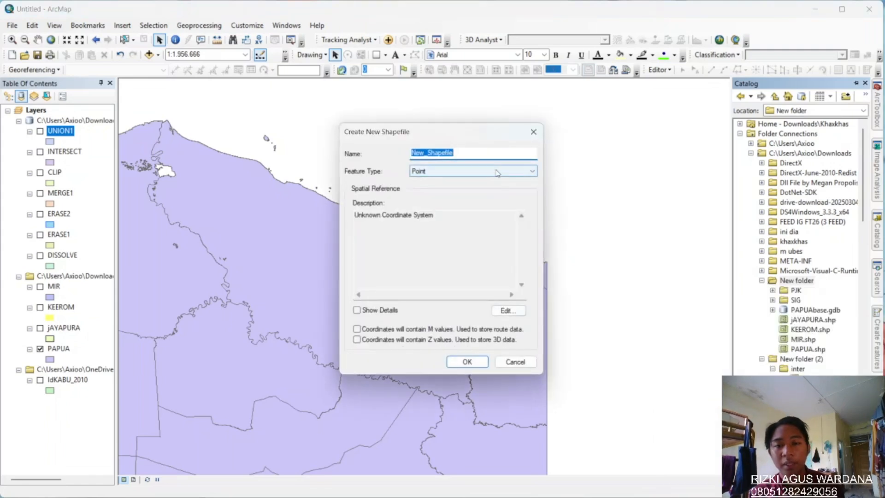
pyautogui.write('LINE')
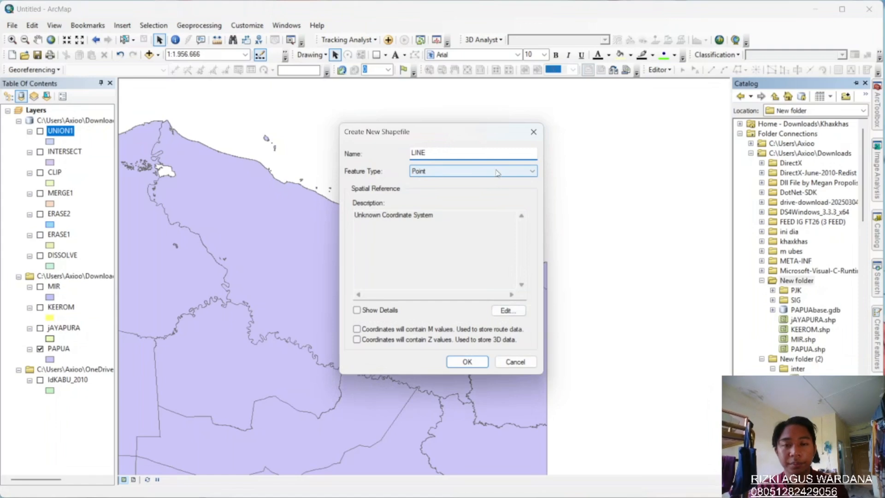
pyautogui.click(532, 171)
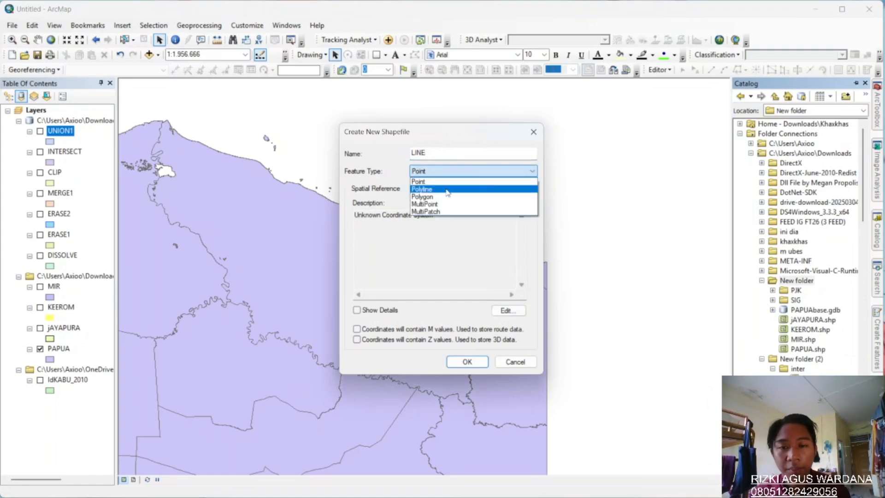
pyautogui.click(447, 190)
# Step: Assign the WGS 1984 geographic coordinate system to the LINE shapefile and create it
pyautogui.click(507, 310)
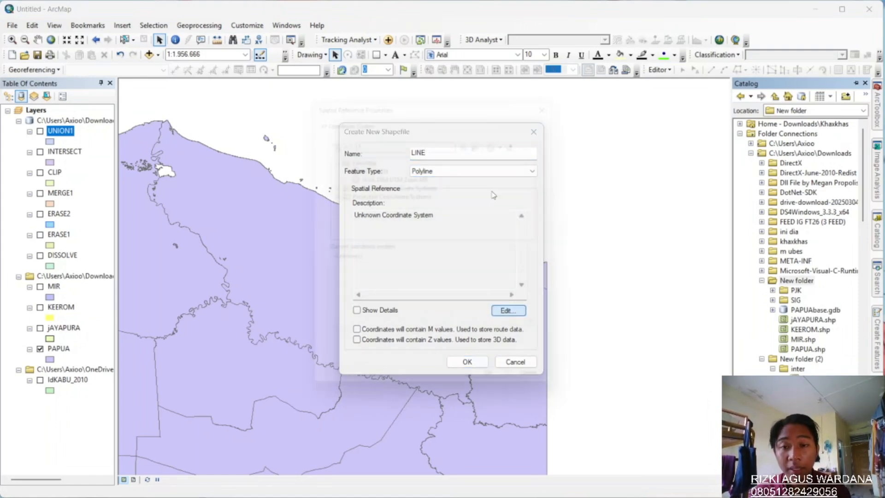
pyautogui.click(369, 167)
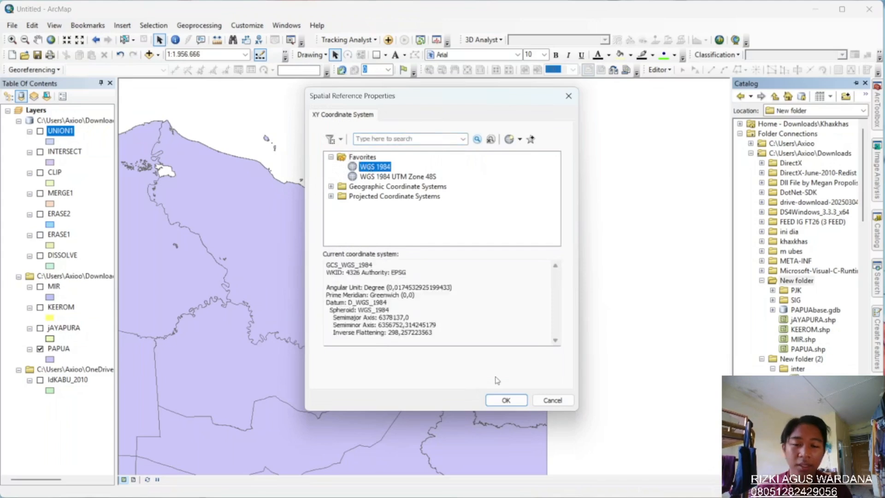
pyautogui.click(506, 400)
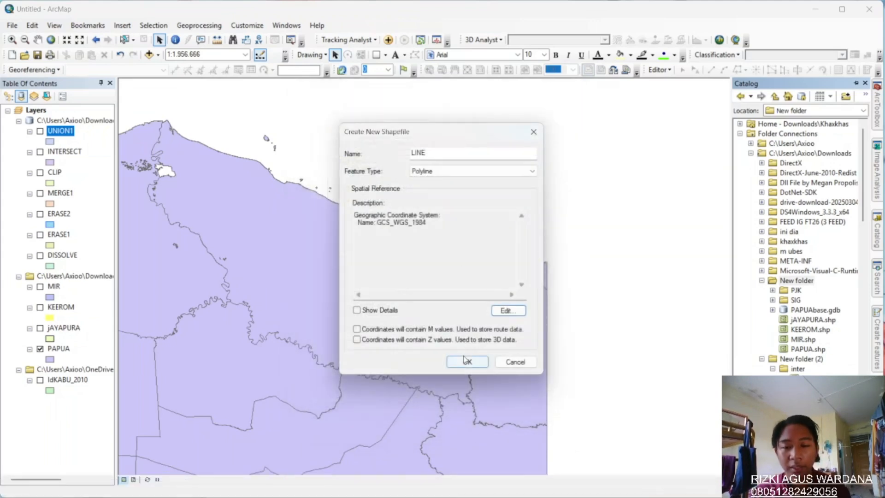
pyautogui.click(467, 362)
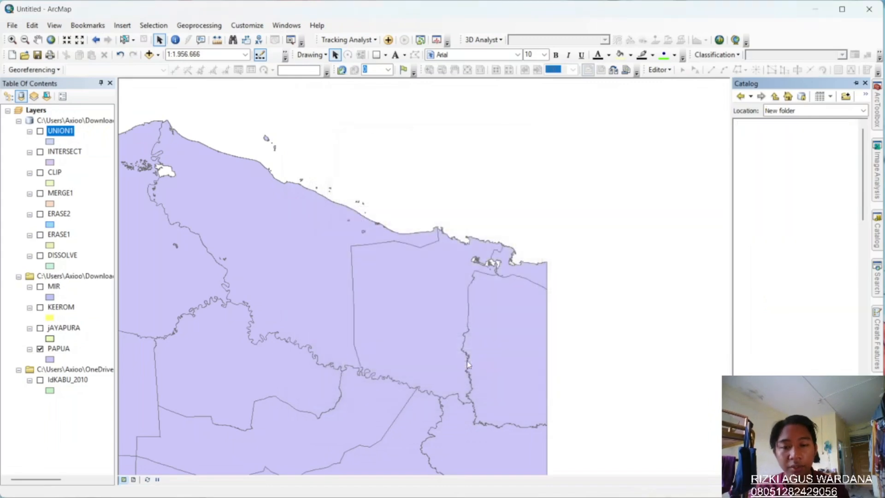
# Step: Start an edit session on the LINE layer
pyautogui.click(659, 70)
pyautogui.click(684, 82)
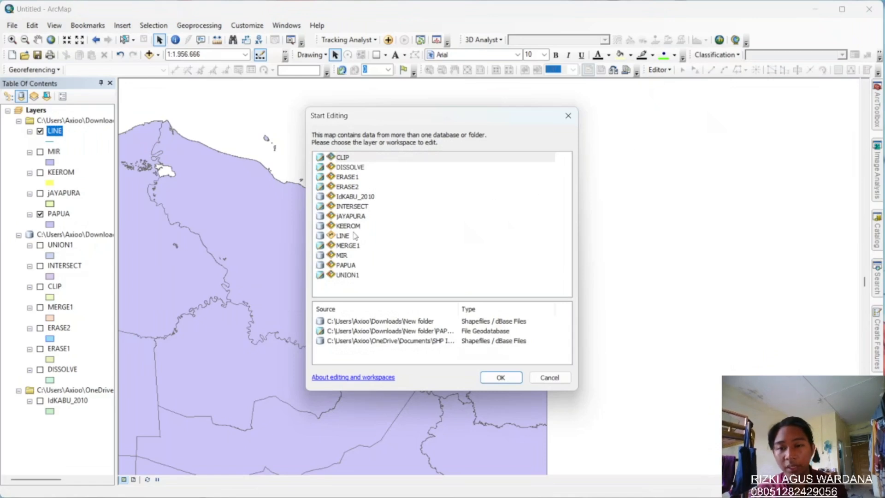
pyautogui.click(355, 236)
pyautogui.click(500, 377)
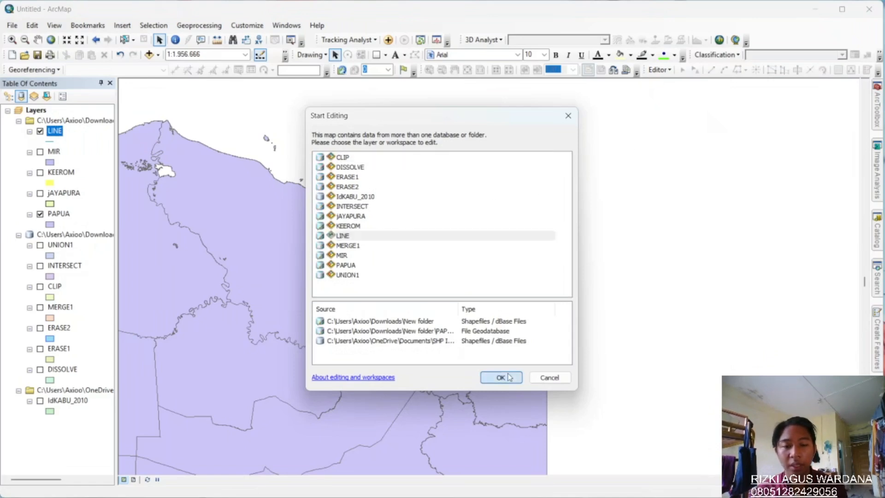
# Step: Digitize a LINE feature southward along the winding PAPUA boundary below the lake near the northeast coast, ending near the boundary junction
pyautogui.moveTo(876, 318)
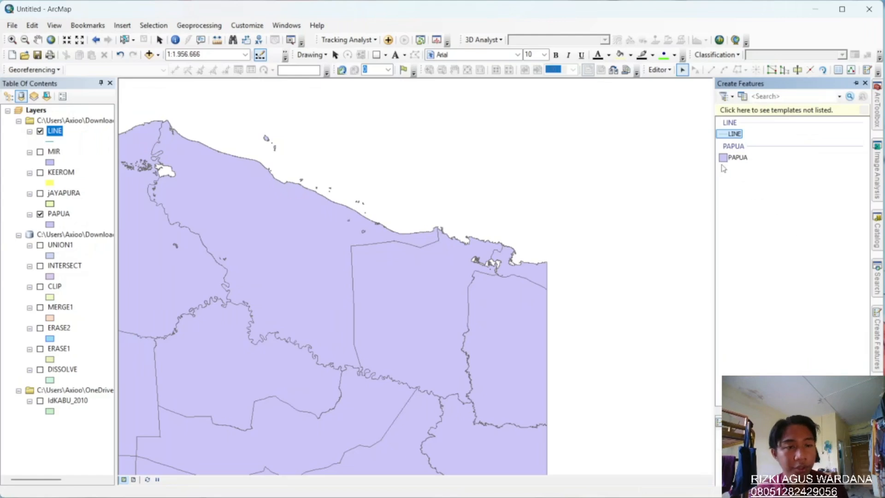
pyautogui.click(733, 134)
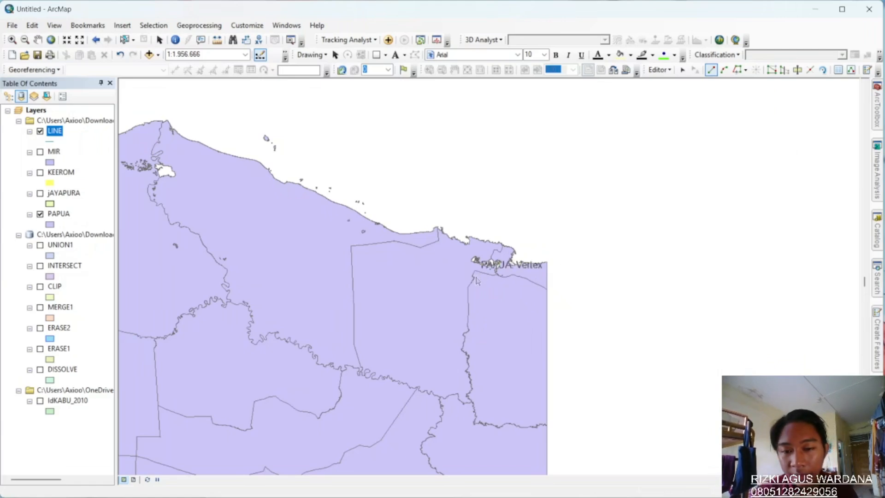
pyautogui.click(746, 70)
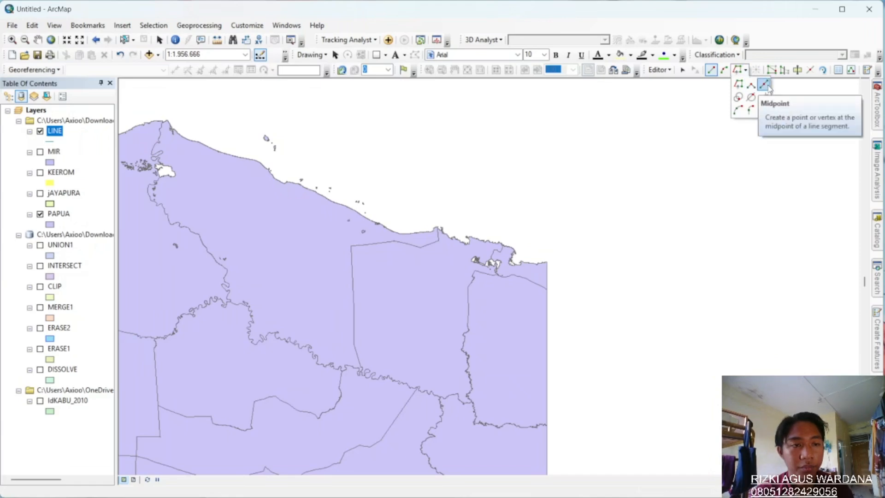
pyautogui.click(472, 280)
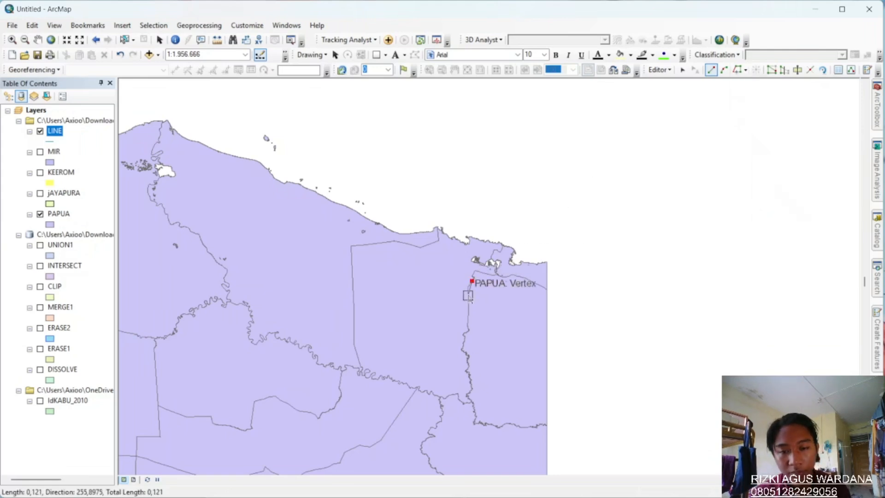
pyautogui.click(469, 286)
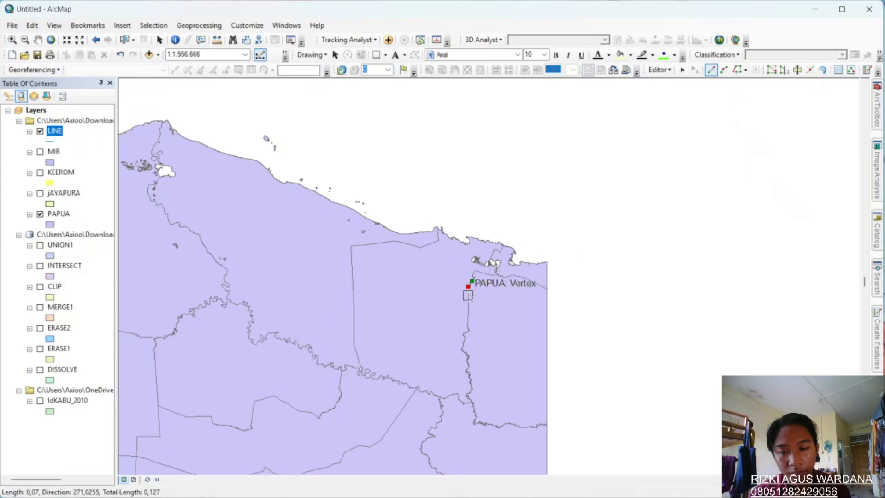
pyautogui.click(468, 295)
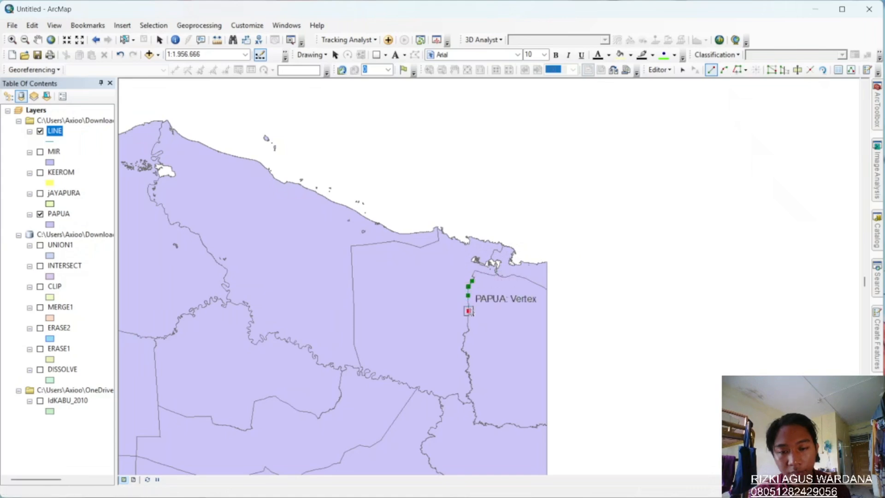
pyautogui.click(469, 311)
pyautogui.click(468, 319)
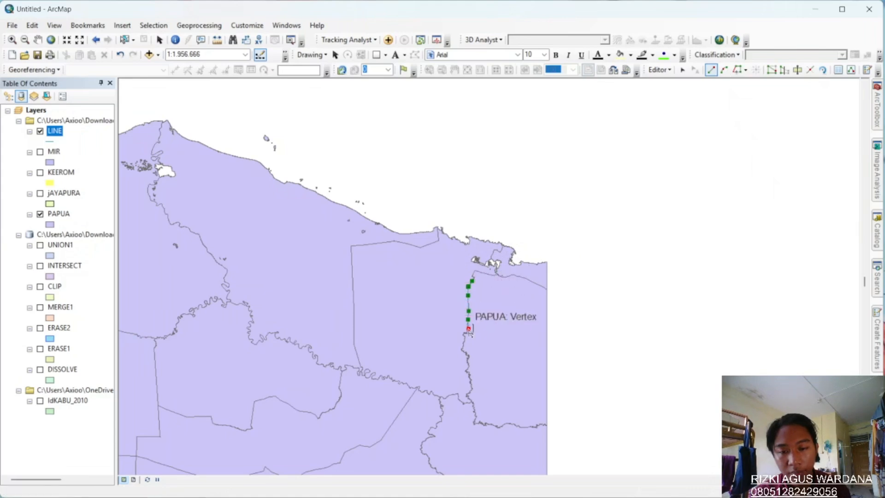
pyautogui.click(468, 328)
pyautogui.click(466, 334)
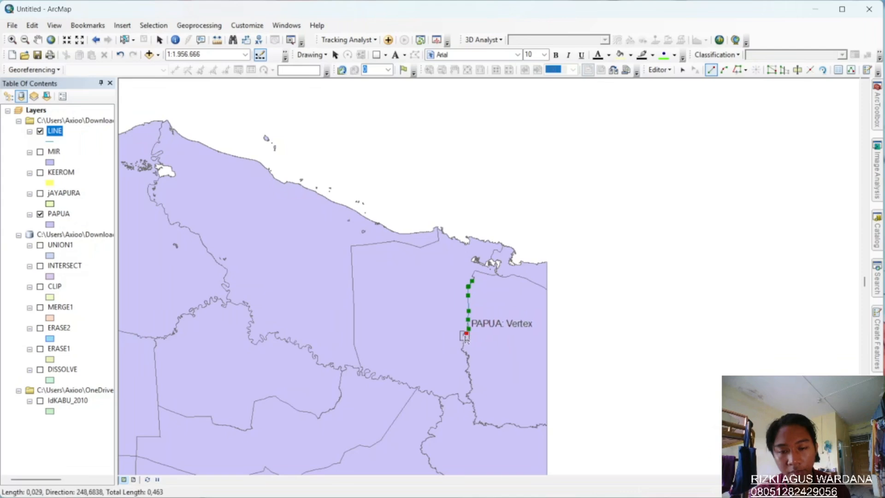
pyautogui.click(463, 345)
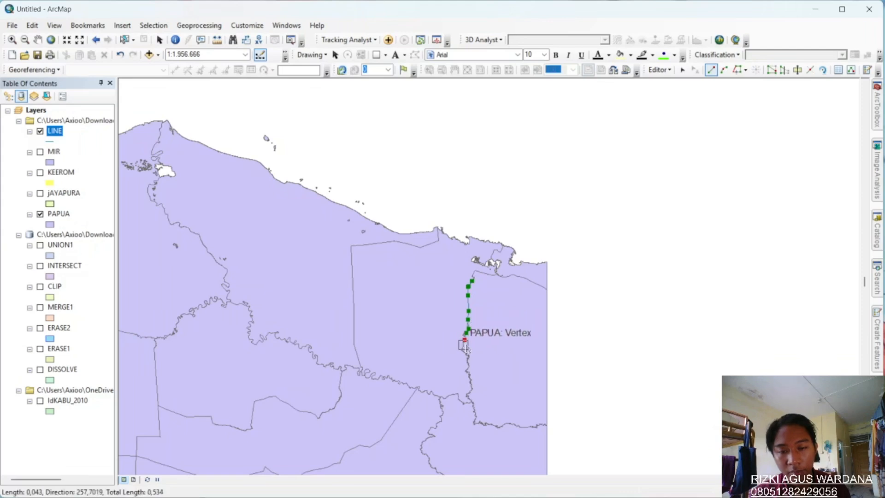
pyautogui.click(463, 351)
pyautogui.click(469, 355)
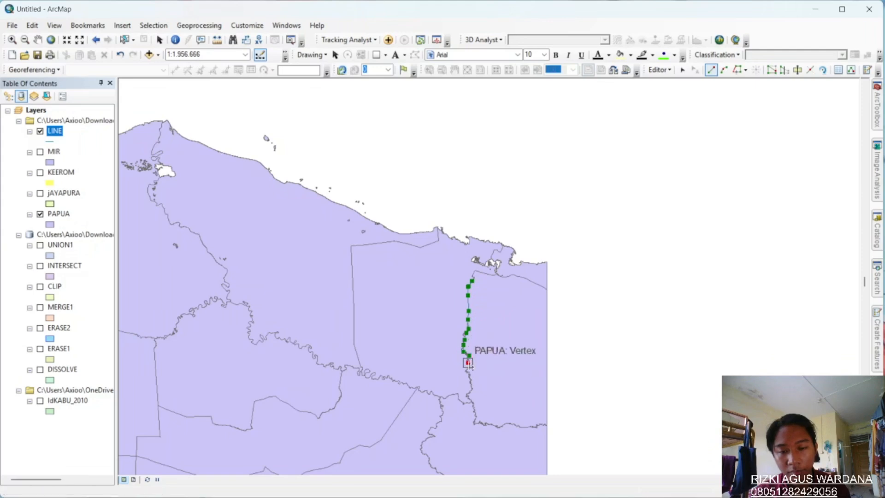
pyautogui.click(468, 362)
pyautogui.click(469, 373)
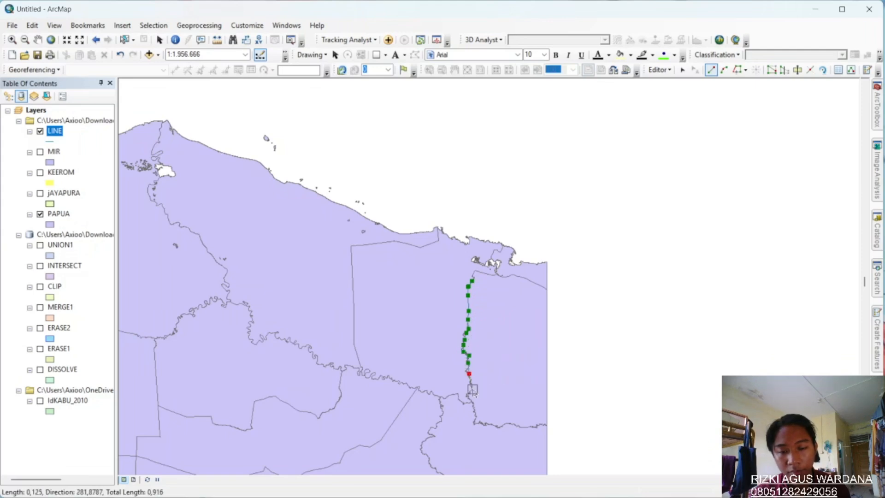
pyautogui.click(471, 388)
pyautogui.click(466, 397)
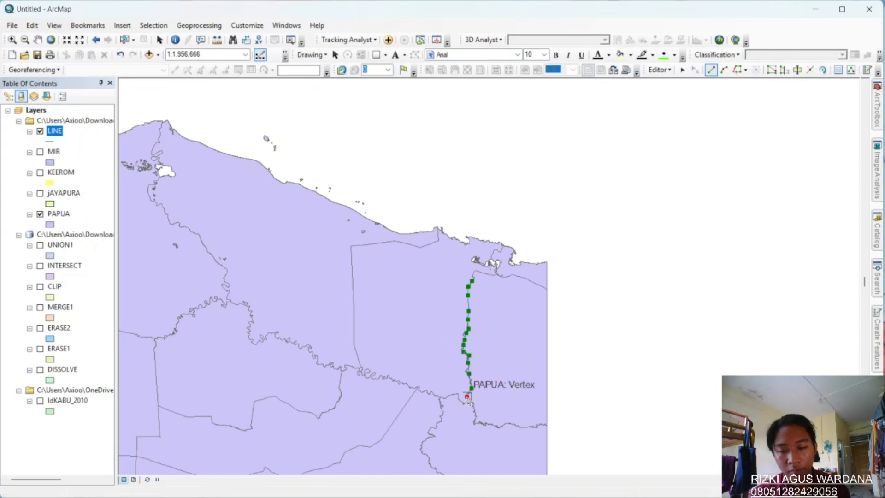
pyautogui.doubleClick(467, 397)
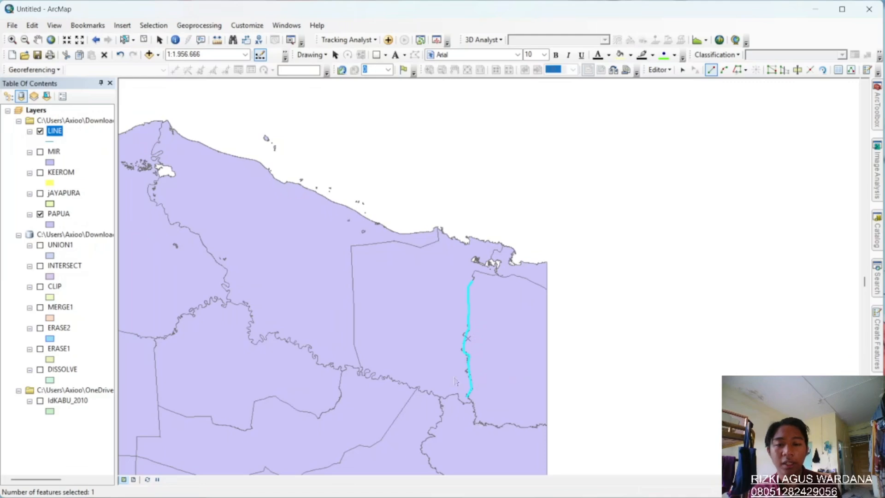
pyautogui.click(670, 70)
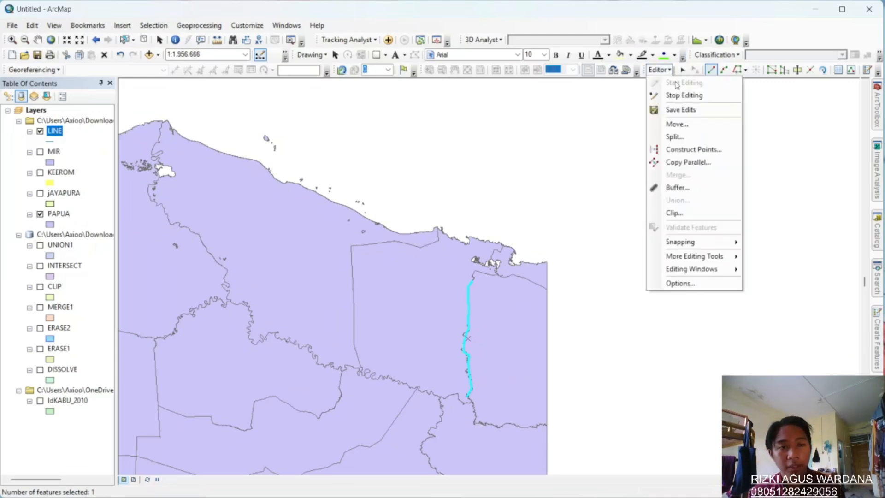
pyautogui.click(683, 96)
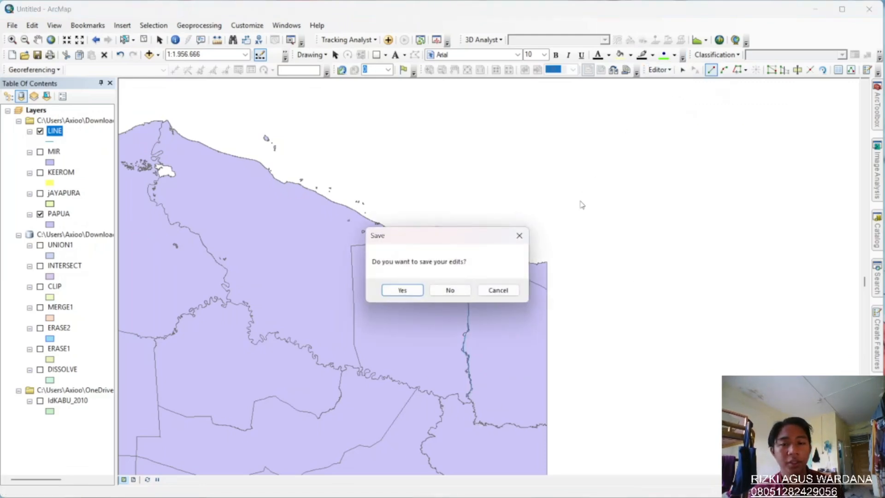
pyautogui.click(519, 235)
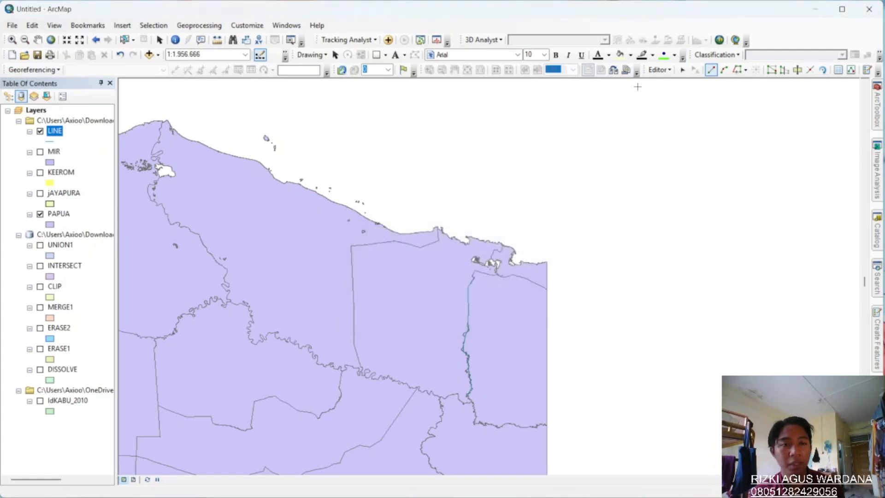
# Step: Save the edits to the LINE layer and end the edit session
pyautogui.click(658, 70)
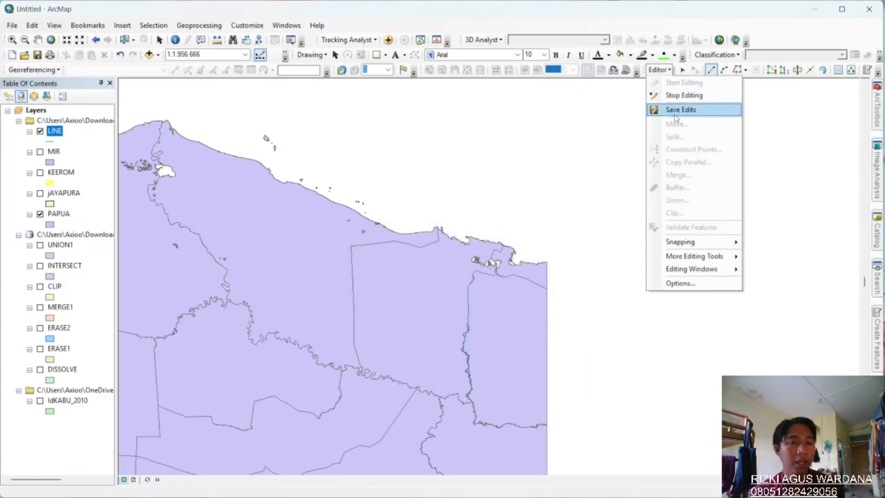
pyautogui.click(676, 118)
pyautogui.click(659, 69)
pyautogui.click(664, 96)
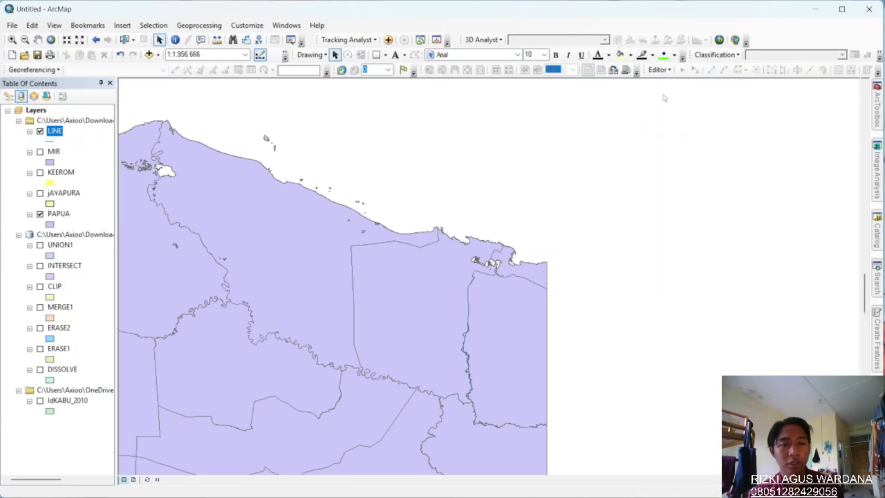
pyautogui.click(659, 69)
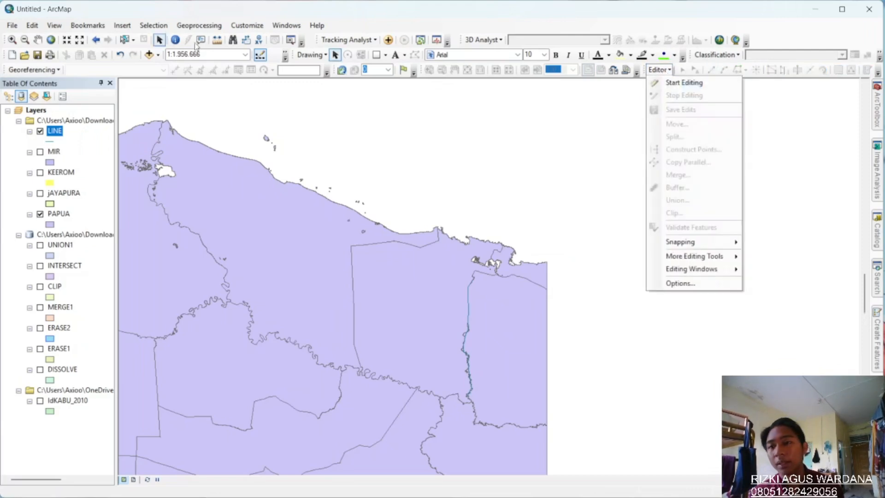
# Step: Set up a Buffer on the PAPUA layer with the output feature class saved as BUFFER in PAPUAbase.gdb
pyautogui.click(210, 26)
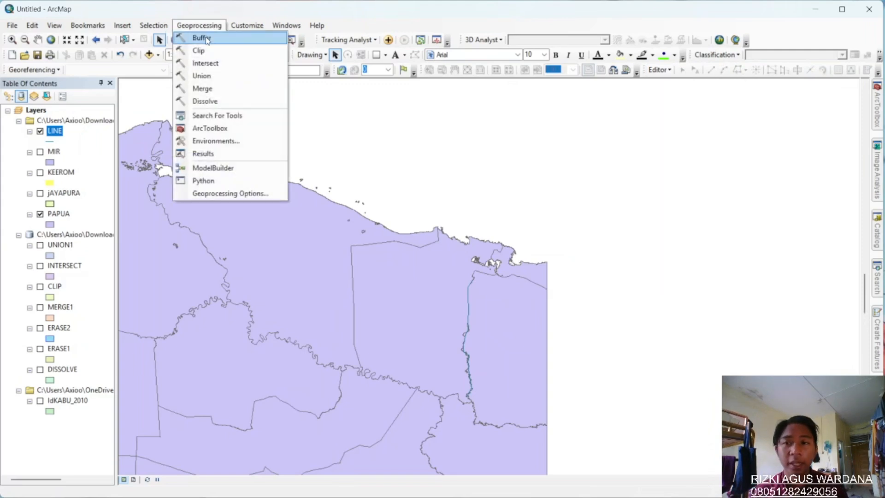
pyautogui.click(207, 39)
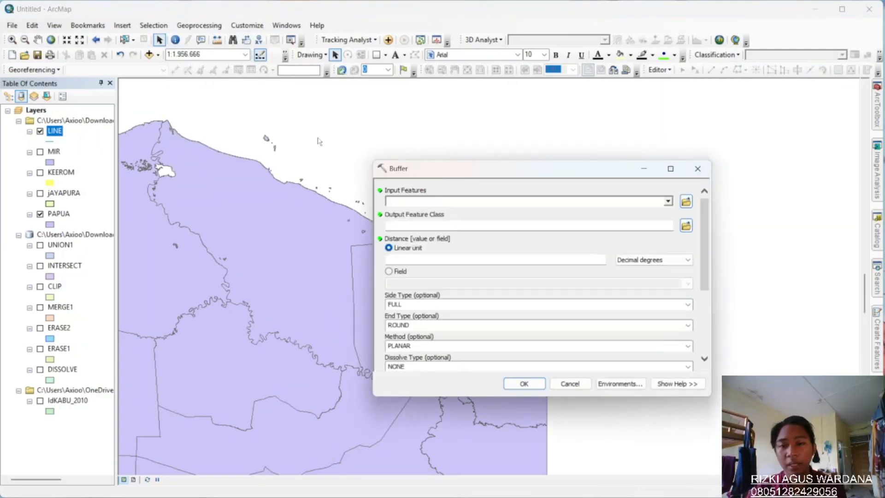
pyautogui.click(668, 201)
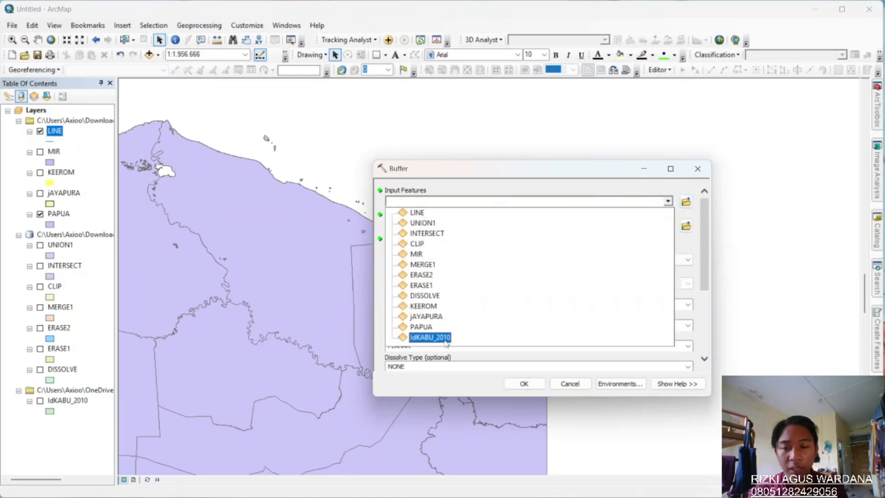
pyautogui.click(437, 326)
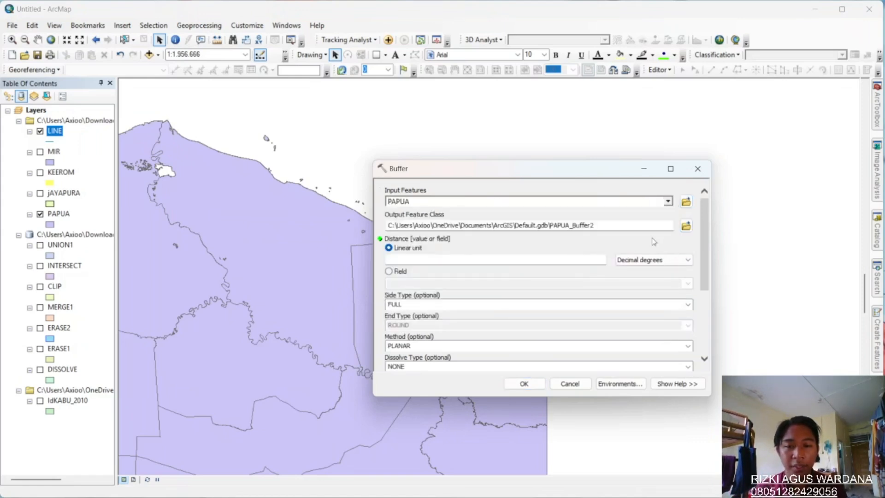
pyautogui.click(636, 226)
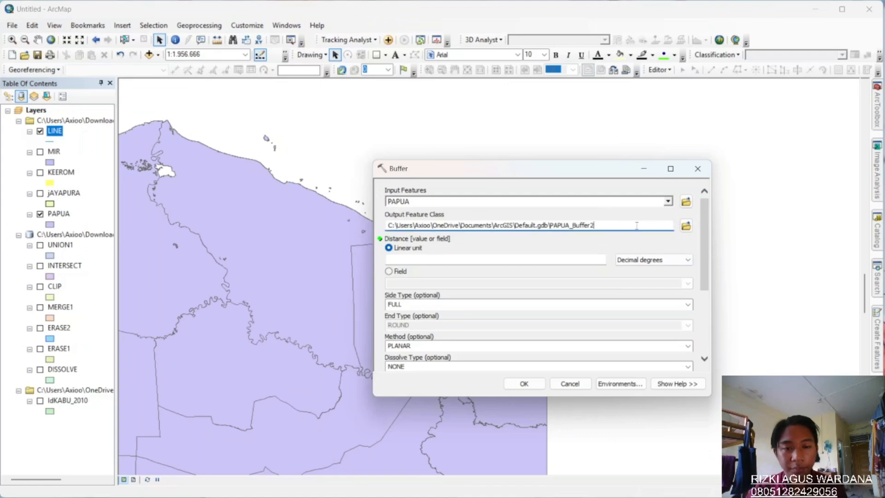
pyautogui.click(686, 226)
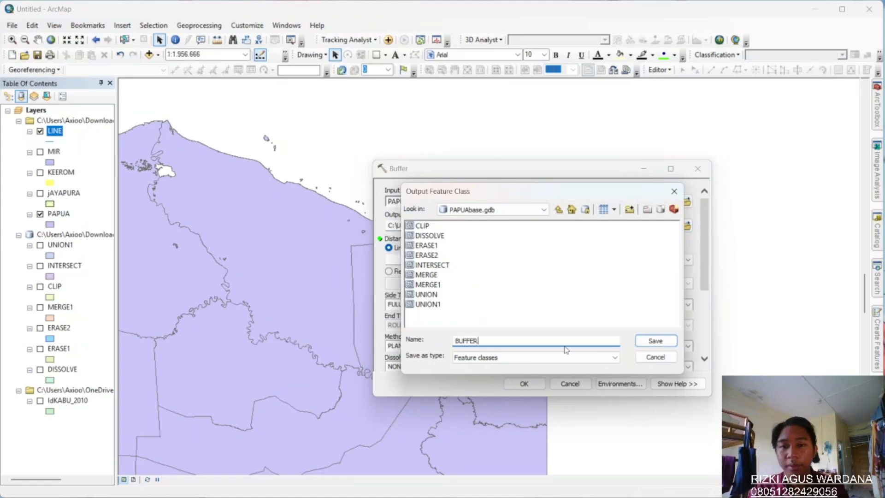
pyautogui.write('BUFFER')
pyautogui.click(666, 341)
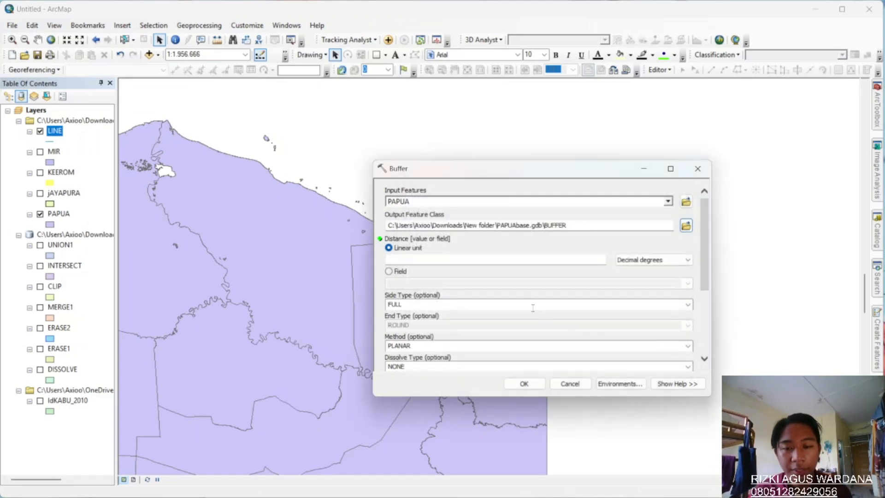
pyautogui.click(601, 259)
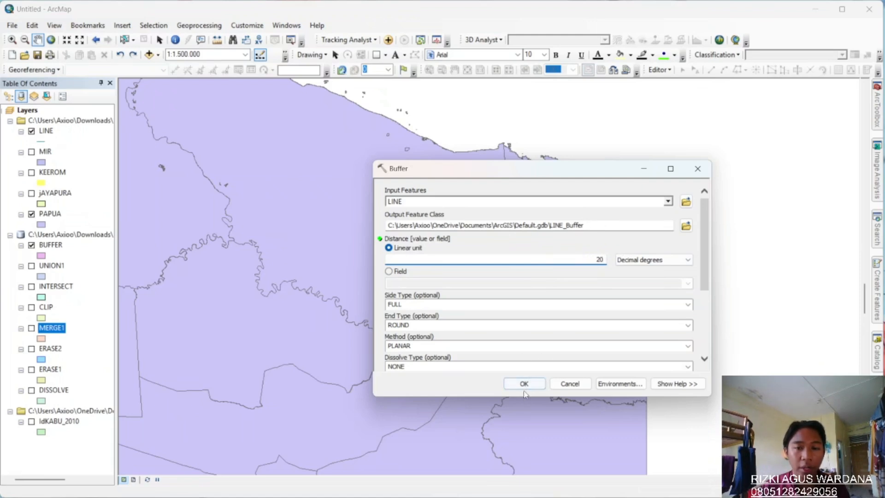
# Step: Close the Buffer tool and hide the LINE and BUFFER layers
pyautogui.click(697, 168)
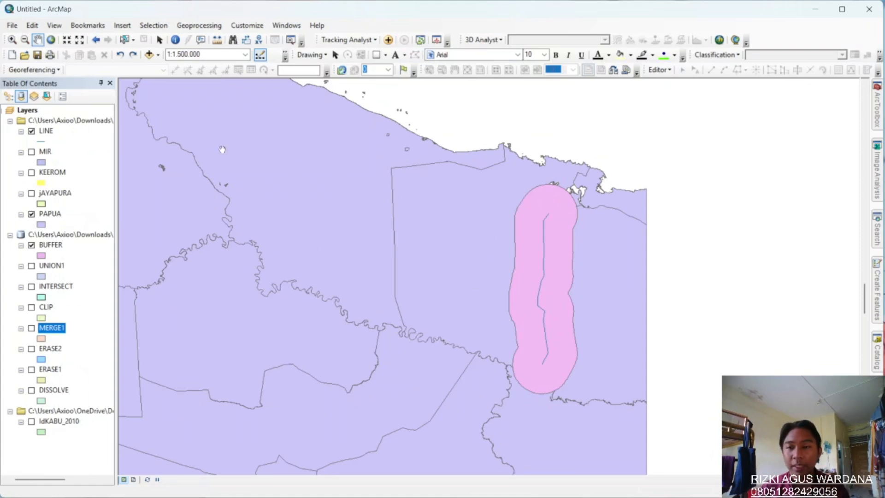
pyautogui.click(32, 131)
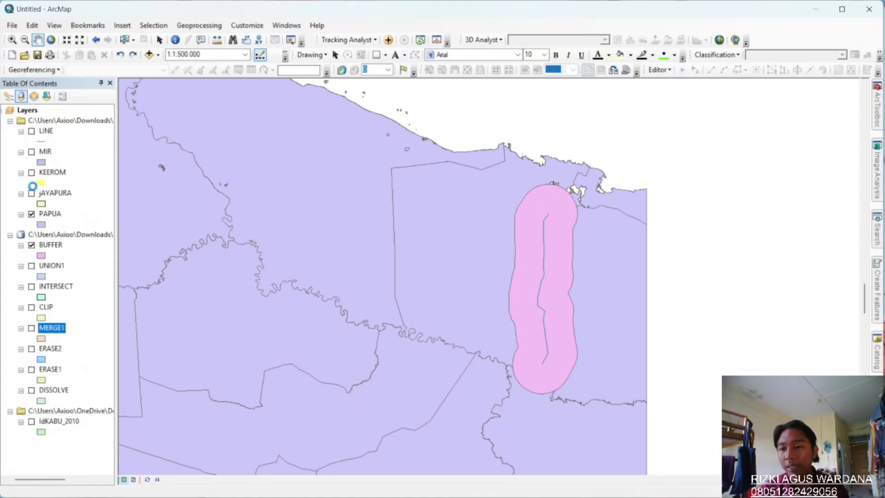
pyautogui.click(32, 245)
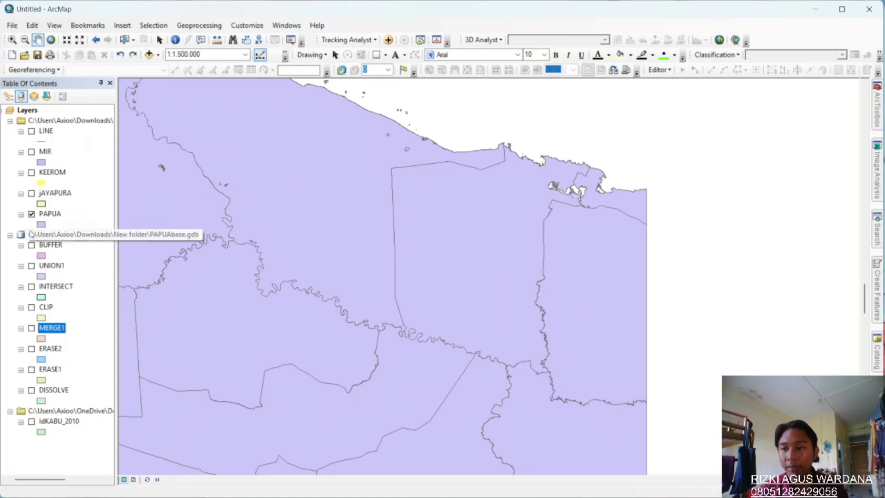
# Step: Show the jAYAPURA and KEEROM layers over PAPUA
pyautogui.click(31, 193)
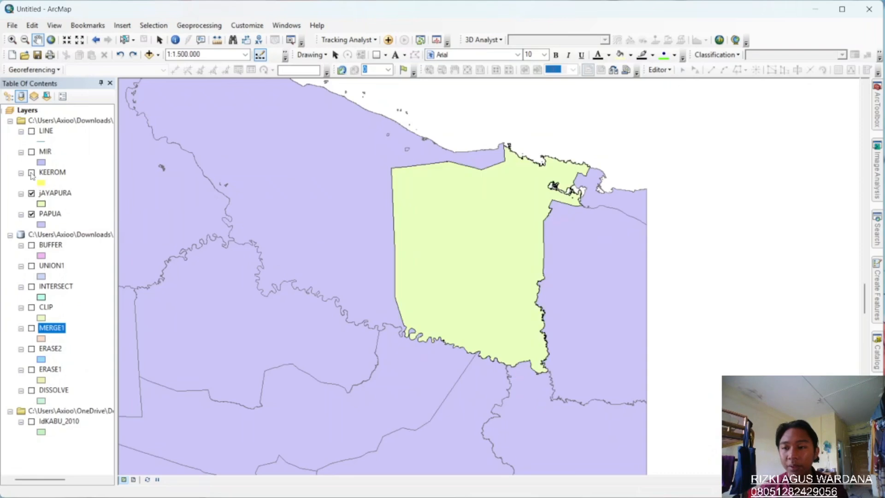
pyautogui.click(32, 173)
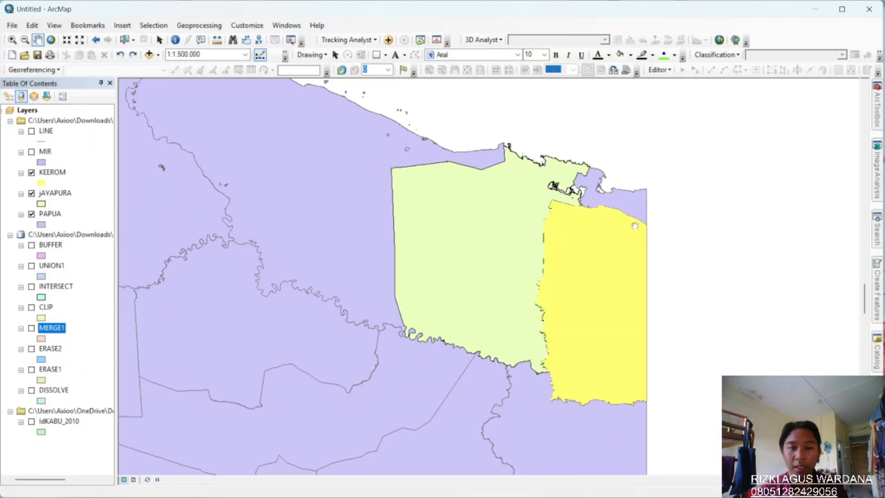
pyautogui.moveTo(547, 309); pyautogui.dragTo(488, 278)
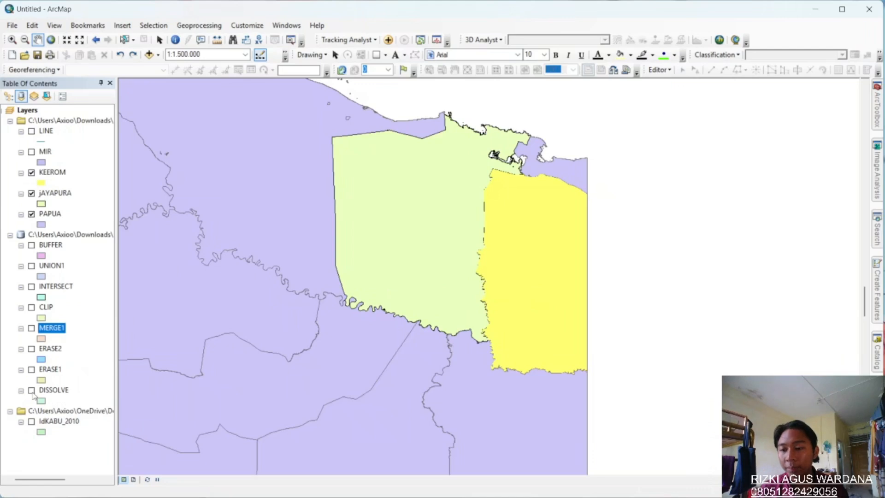
# Step: Show the DISSOLVE and ERASE1 result layers on the map
pyautogui.click(32, 390)
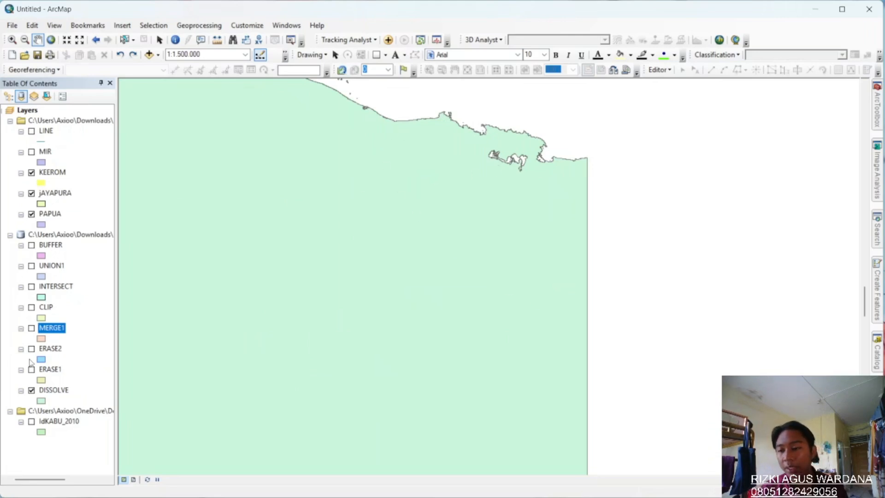
pyautogui.click(31, 369)
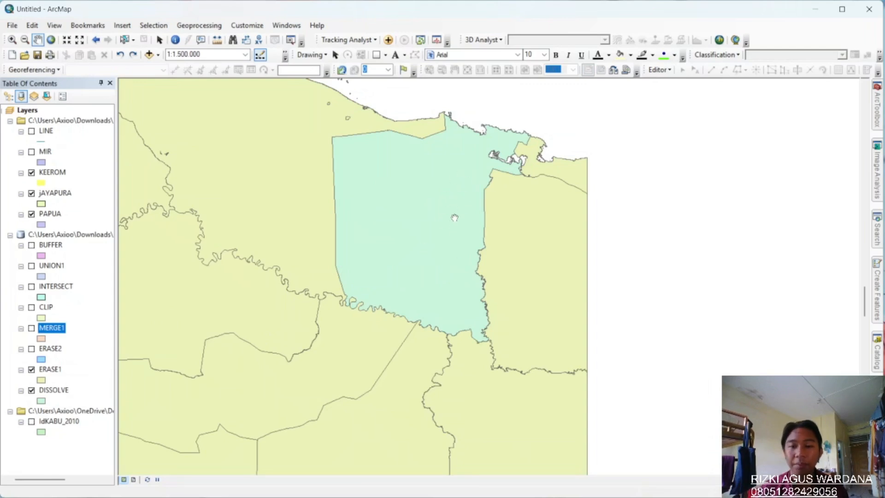
# Step: Show the ERASE2, MERGE1 and CLIP result layers on the map, keeping ERASE1 visible
pyautogui.click(32, 349)
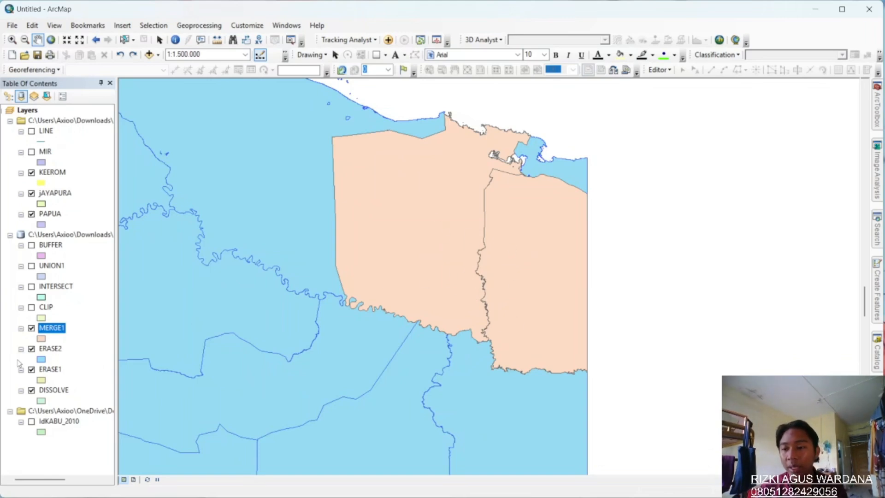
pyautogui.click(31, 307)
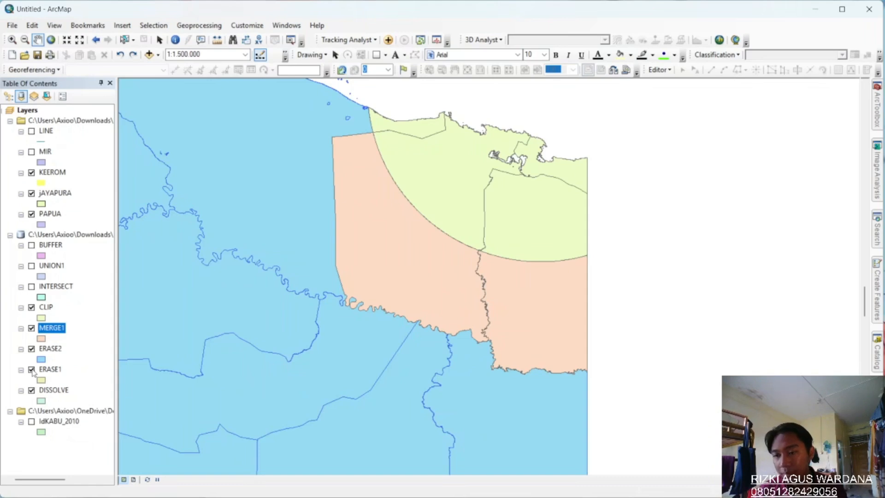
pyautogui.click(33, 369)
pyautogui.click(32, 370)
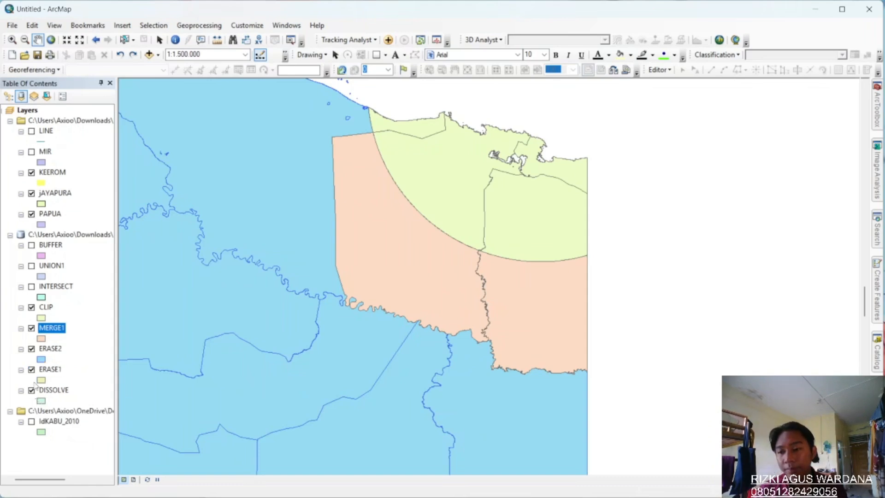
# Step: Show the INTERSECT and UNION1 result layers on the map and collapse UNION1's legend
pyautogui.click(31, 286)
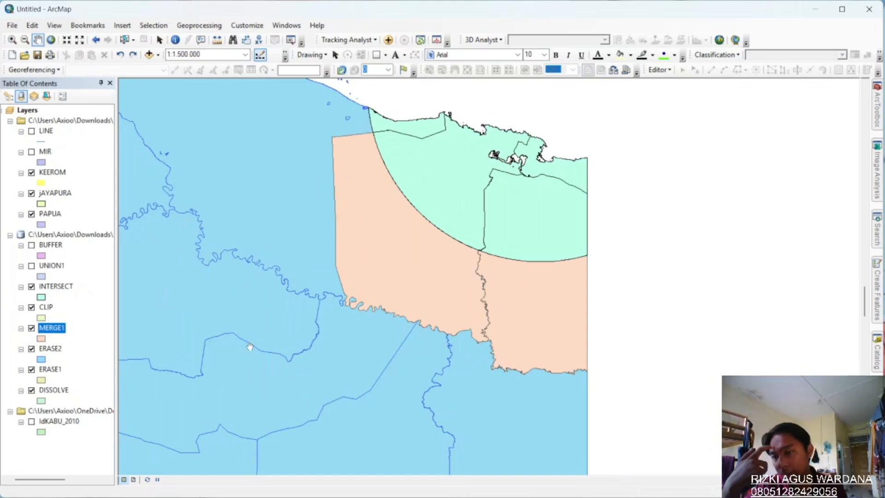
pyautogui.click(26, 266)
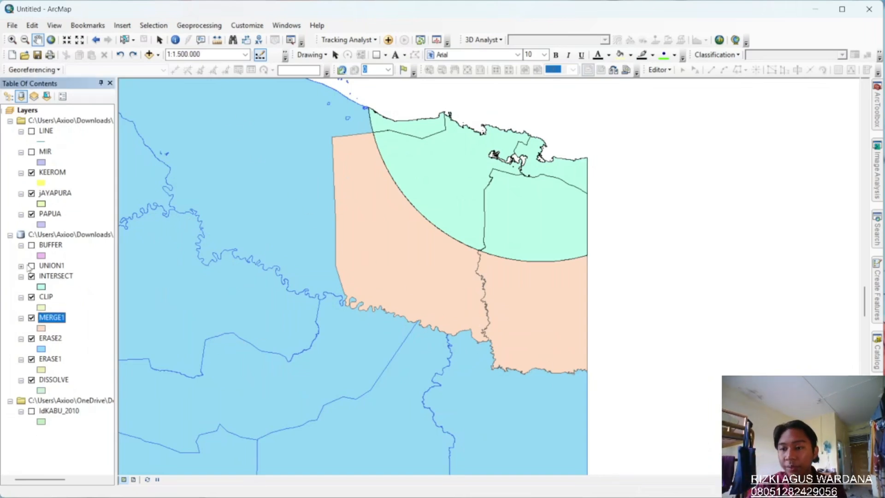
pyautogui.click(31, 266)
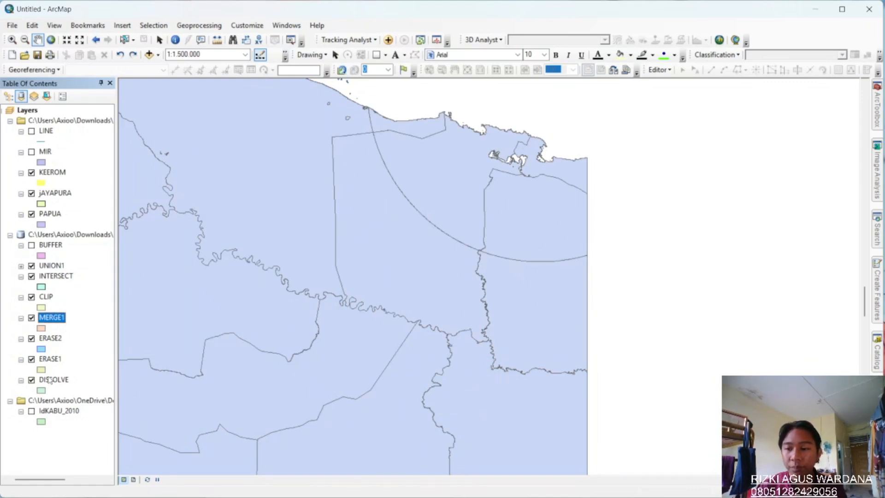
# Step: Show the BUFFER result layer together with the LINE and MIR input layers
pyautogui.click(31, 245)
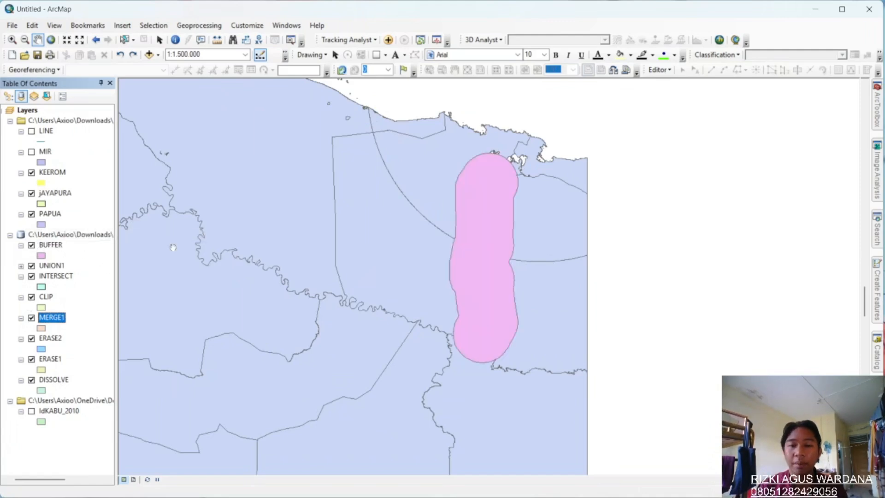
pyautogui.click(32, 131)
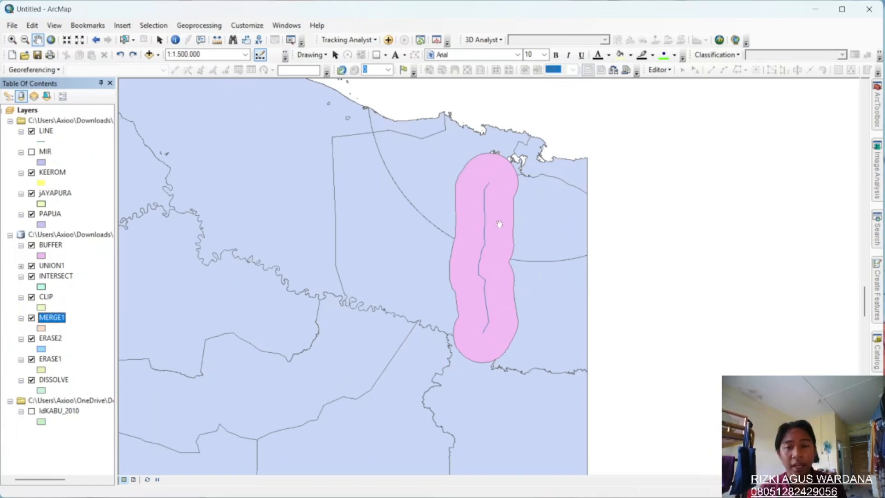
pyautogui.click(31, 152)
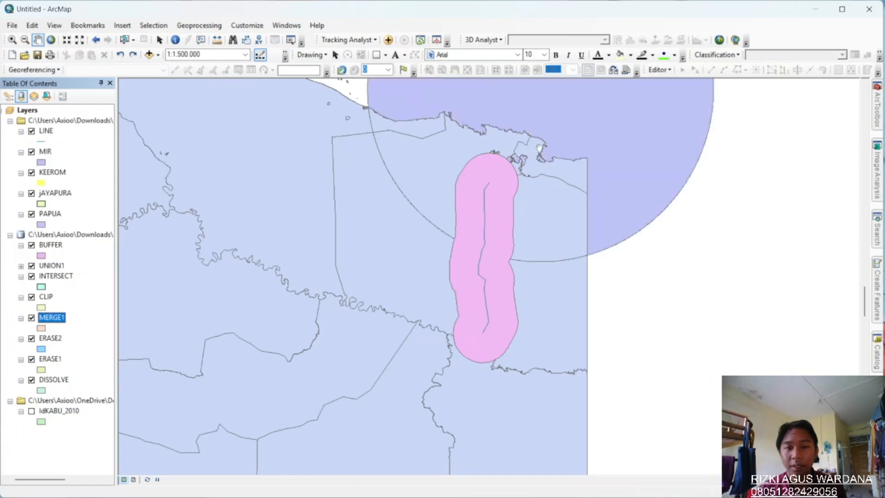
pyautogui.moveTo(539, 148); pyautogui.dragTo(524, 284)
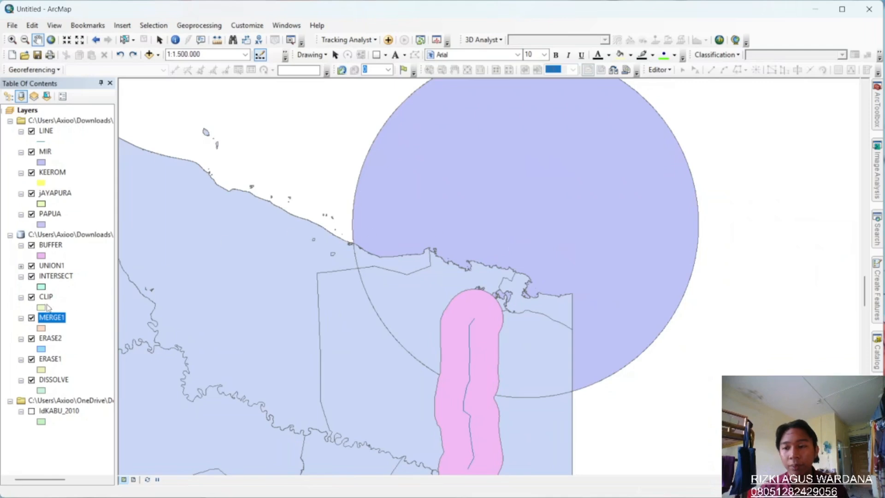
# Step: Hide the CLIP layer, and switch UNION1 off and back on to compare it with the INTERSECT layer beneath
pyautogui.click(31, 297)
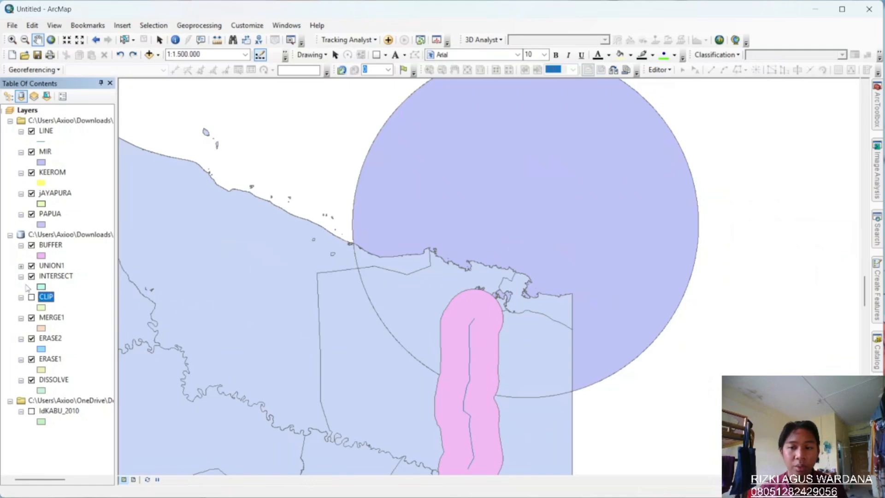
pyautogui.click(31, 266)
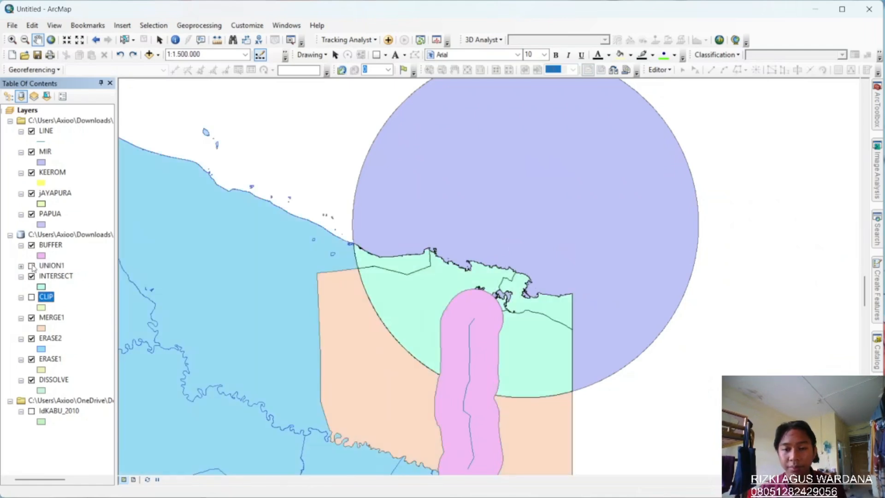
pyautogui.click(32, 266)
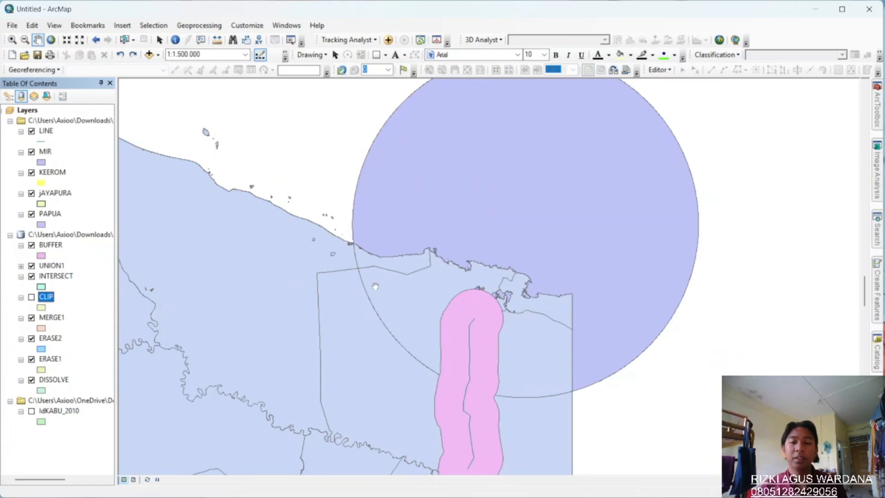
pyautogui.scroll(-1, 375, 286)
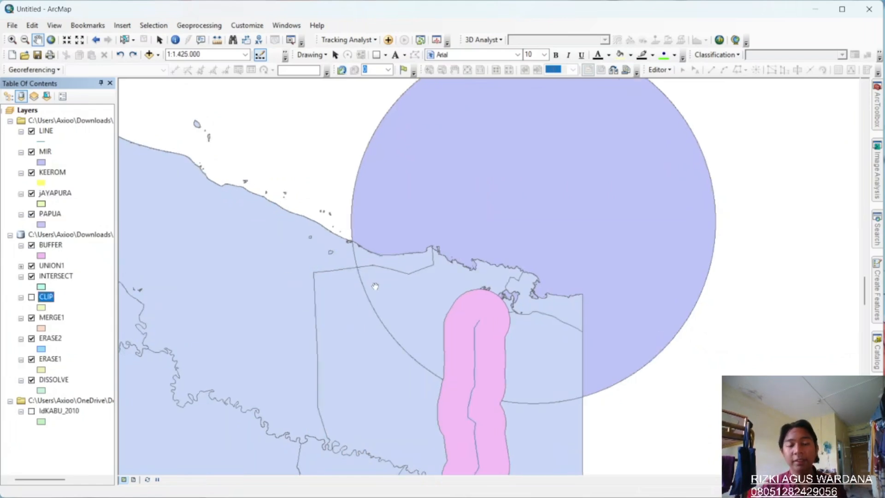